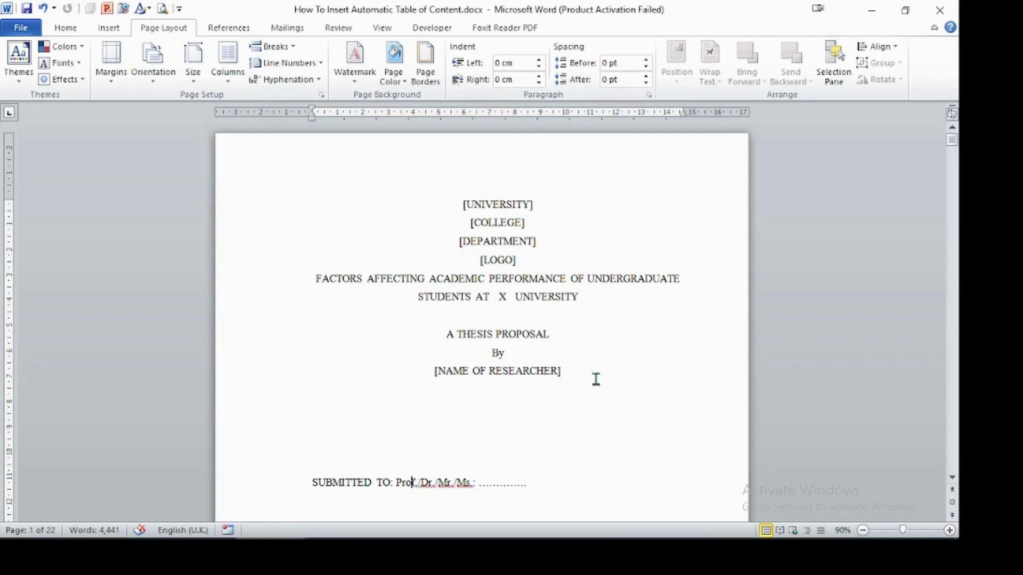
Step: Look through the thesis proposal from the cover page to the background section of Chapter One
{"action": "scroll", "coordinate": [596, 379], "scroll_direction": "down", "scroll_amount": 15}
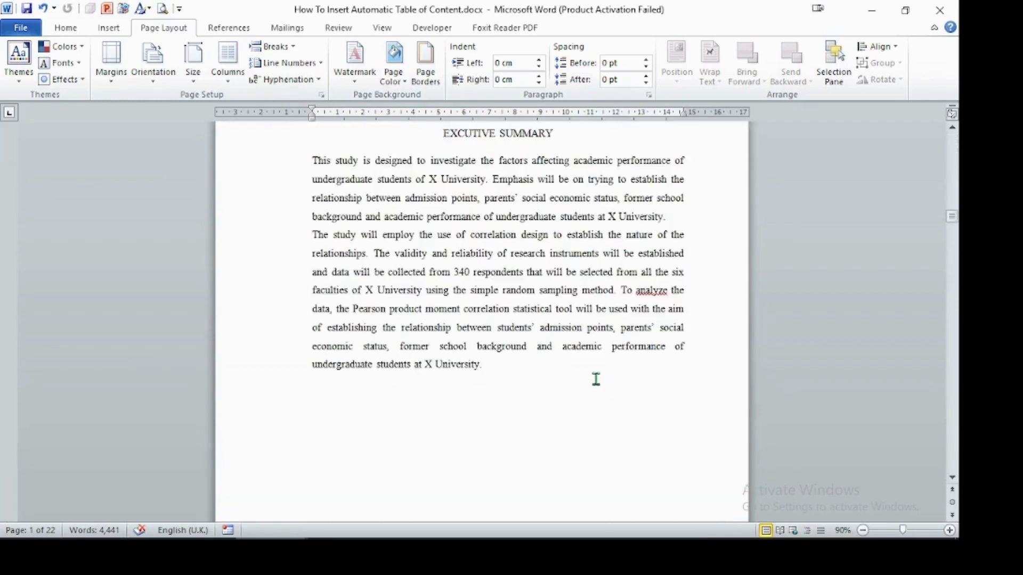
{"action": "scroll", "coordinate": [596, 380], "scroll_direction": "up", "scroll_amount": 10}
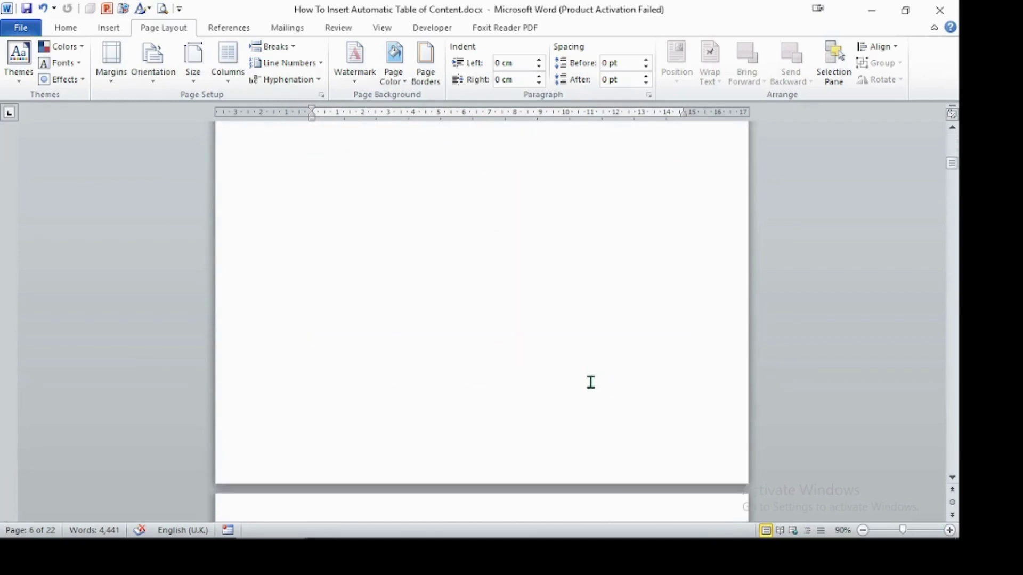
{"action": "scroll", "coordinate": [591, 383], "scroll_direction": "up", "scroll_amount": 20}
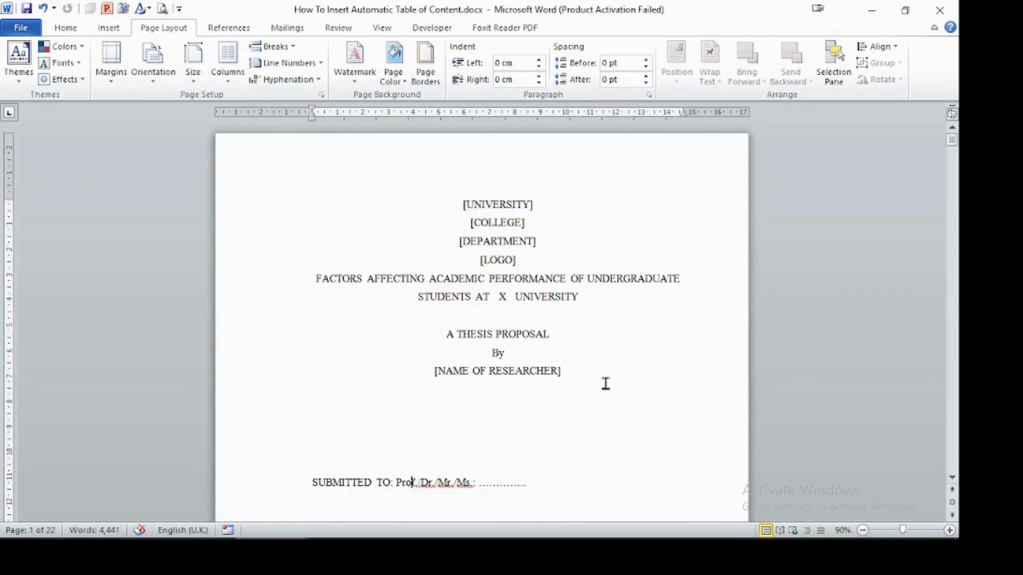
{"action": "scroll", "coordinate": [600, 367], "scroll_direction": "down", "scroll_amount": 8}
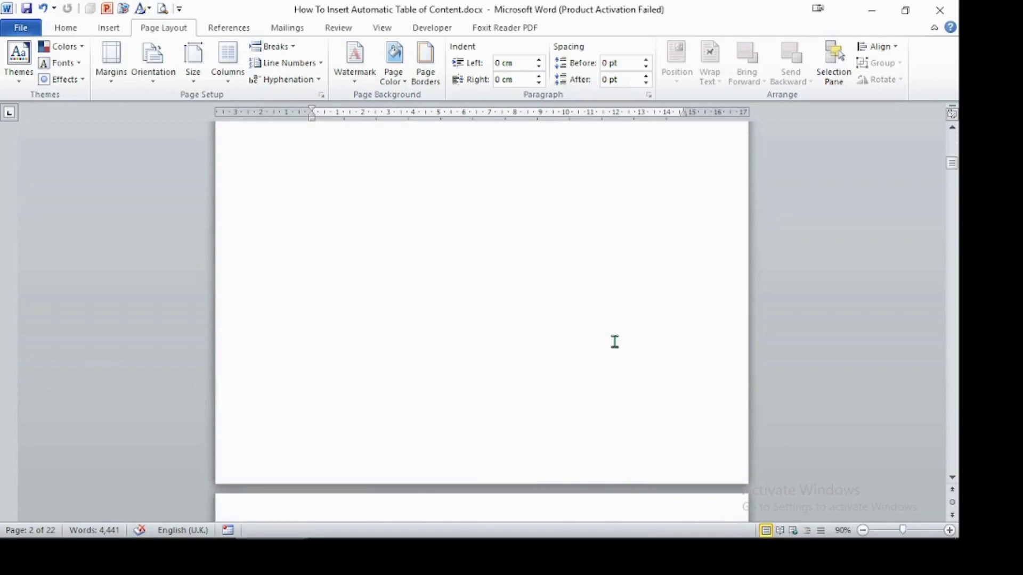
{"action": "scroll", "coordinate": [615, 342], "scroll_direction": "down", "scroll_amount": 20}
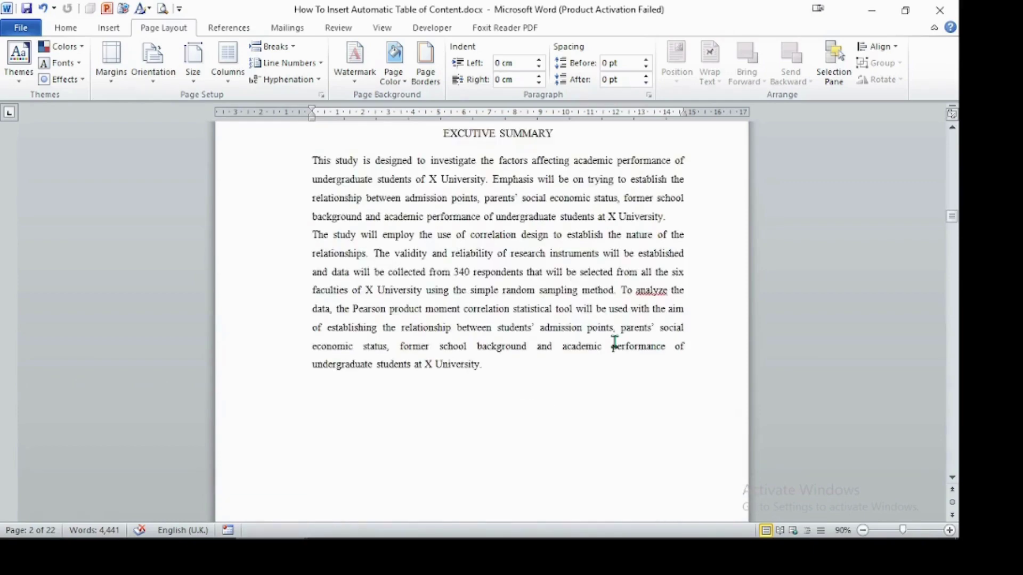
{"action": "scroll", "coordinate": [609, 327], "scroll_direction": "down", "scroll_amount": 8}
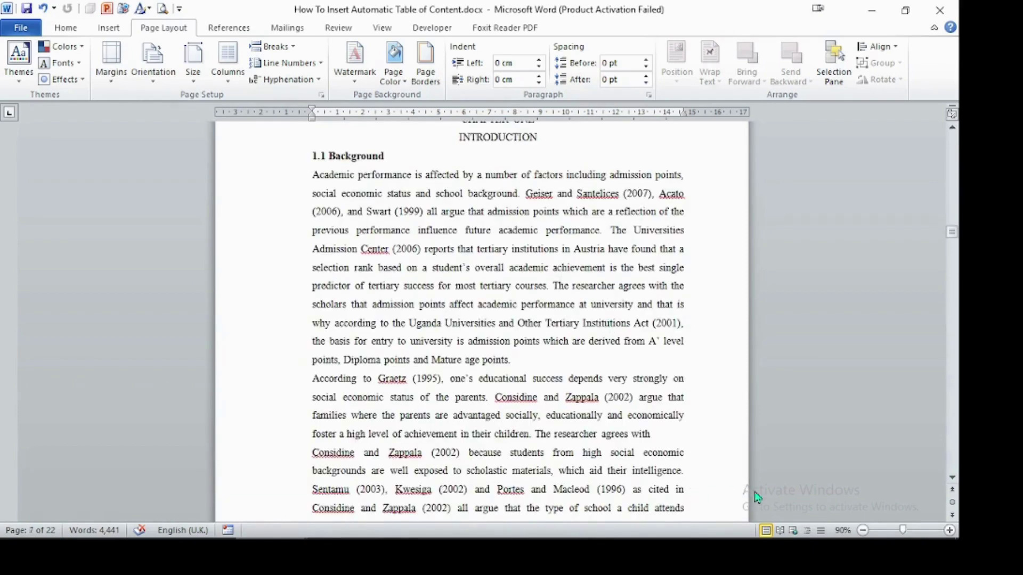
{"action": "scroll", "coordinate": [955, 474], "scroll_direction": "down", "scroll_amount": 4}
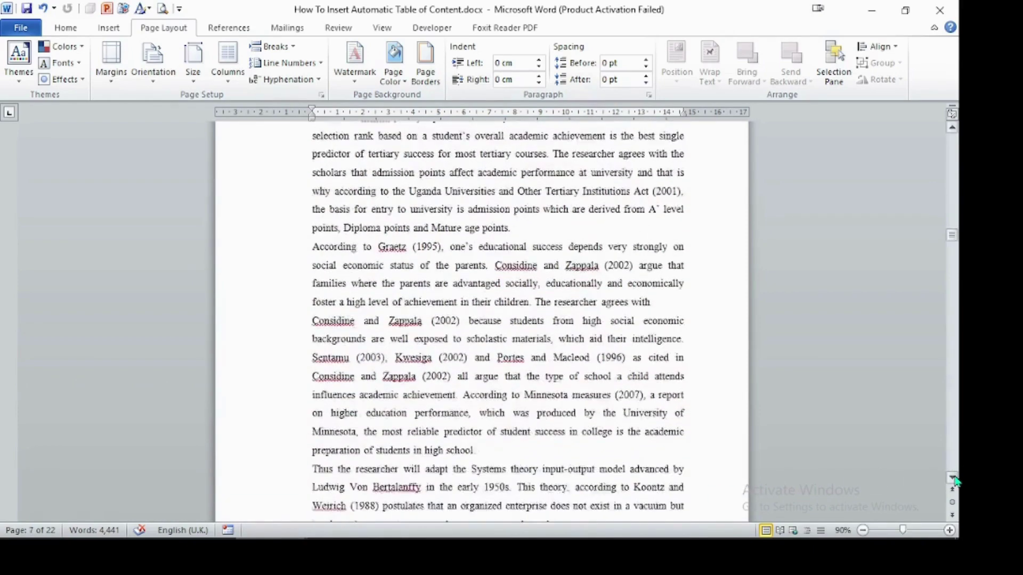
{"action": "scroll", "coordinate": [955, 479], "scroll_direction": "down", "scroll_amount": 2}
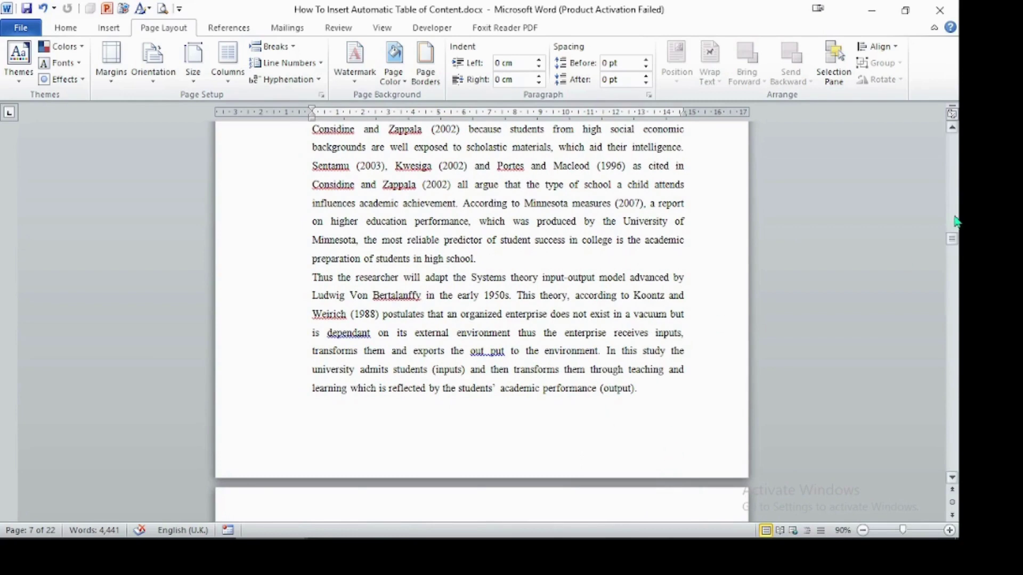
{"action": "left_click_drag", "start_coordinate": [953, 242], "coordinate": [956, 142]}
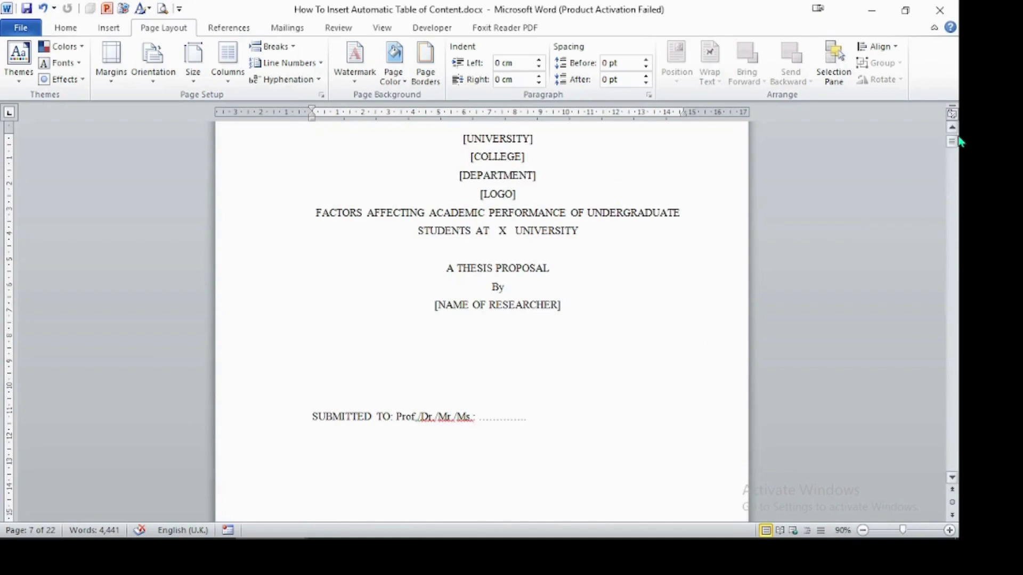
{"action": "left_click", "coordinate": [953, 128]}
{"action": "left_click", "coordinate": [952, 129]}
{"action": "left_click", "coordinate": [952, 129]}
{"action": "left_click", "coordinate": [952, 129]}
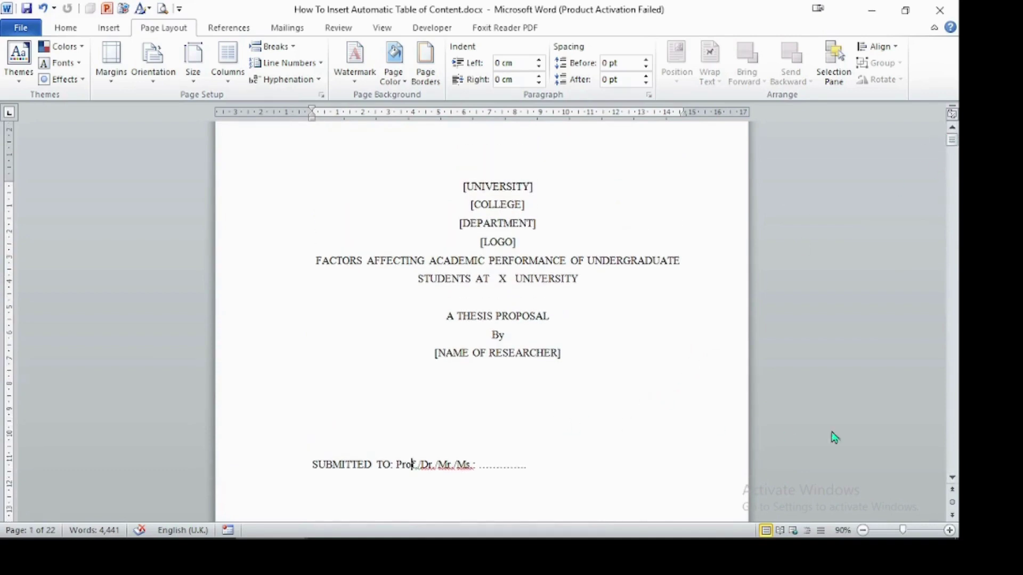
Step: Insert a Next Page section break at the end of the cover page and remove the extra blank line above ACKNOWLEDGEMENT
{"action": "left_click_drag", "start_coordinate": [953, 482], "coordinate": [952, 482]}
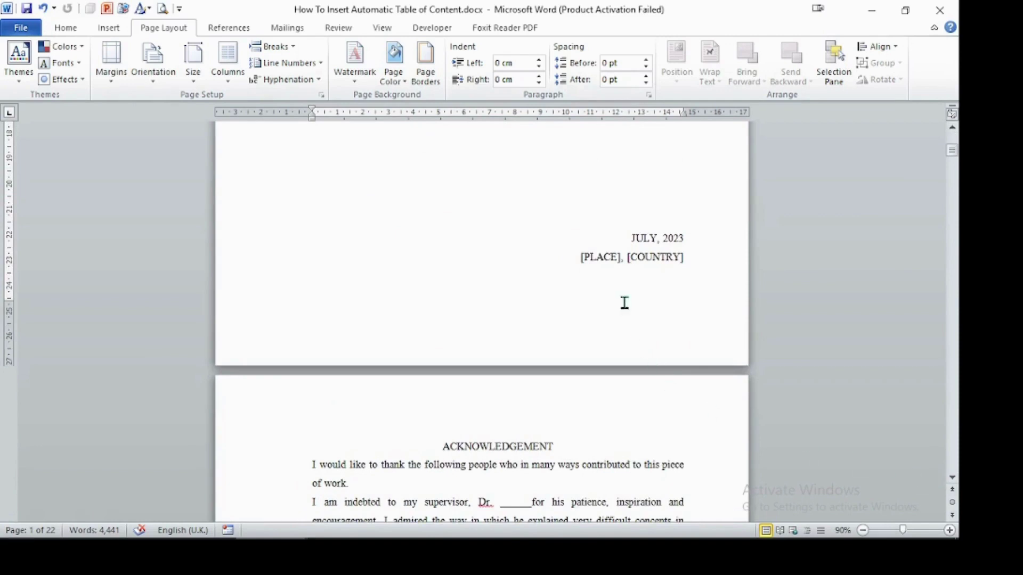
{"action": "left_click", "coordinate": [372, 291]}
{"action": "double_click", "coordinate": [173, 32]}
{"action": "double_click", "coordinate": [173, 32]}
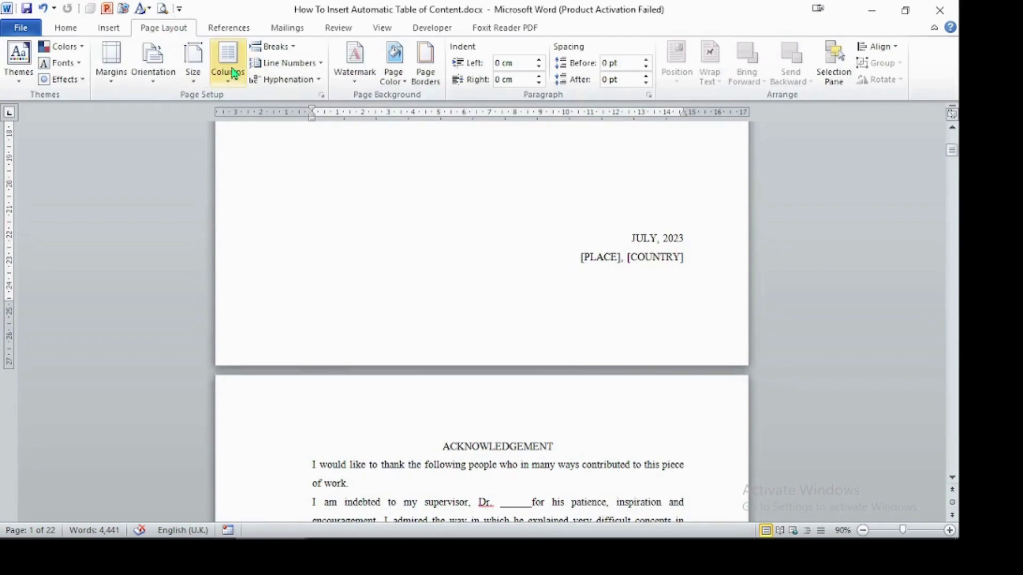
{"action": "left_click", "coordinate": [292, 51]}
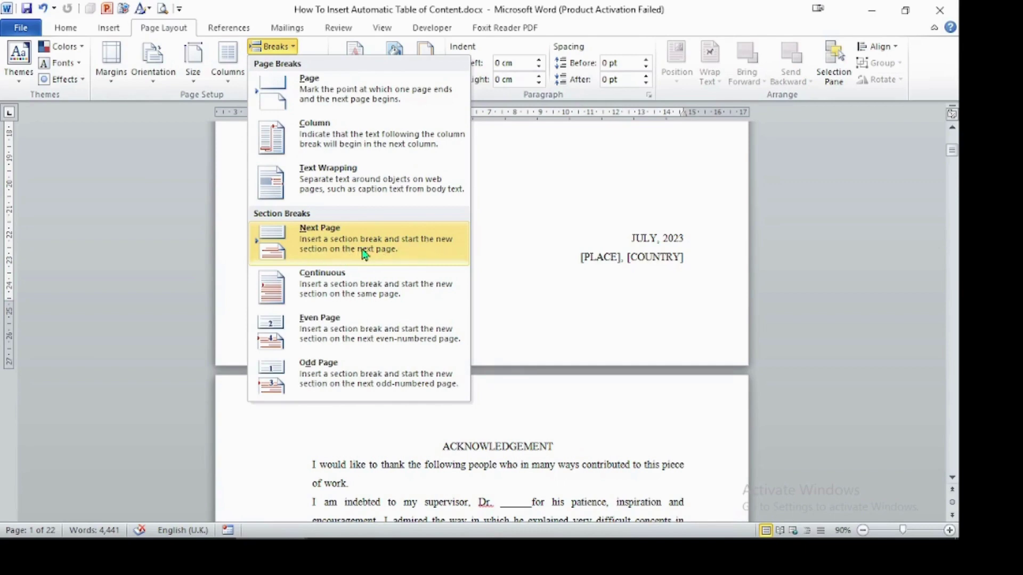
{"action": "left_click", "coordinate": [343, 250]}
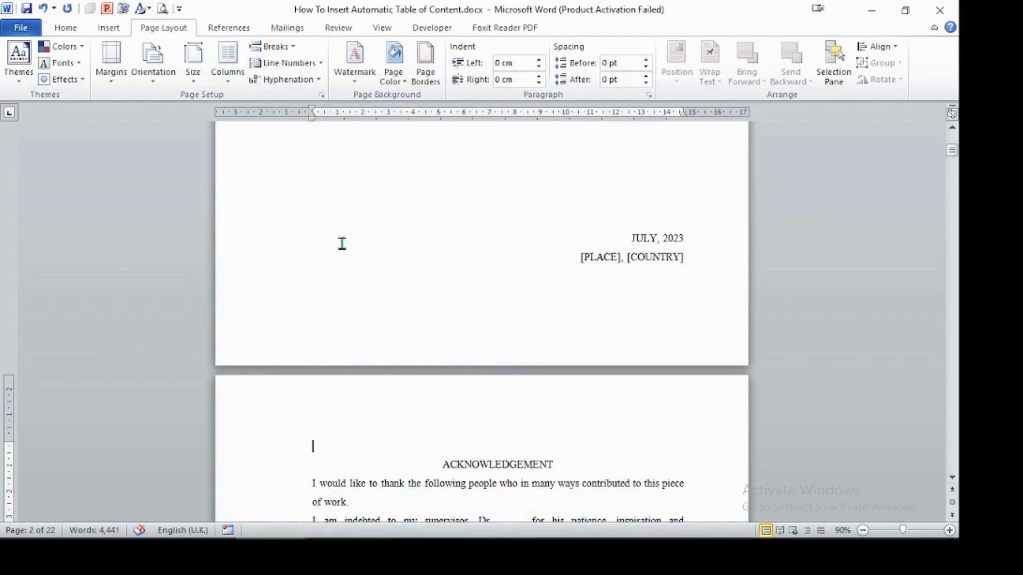
{"action": "key", "text": "Delete"}
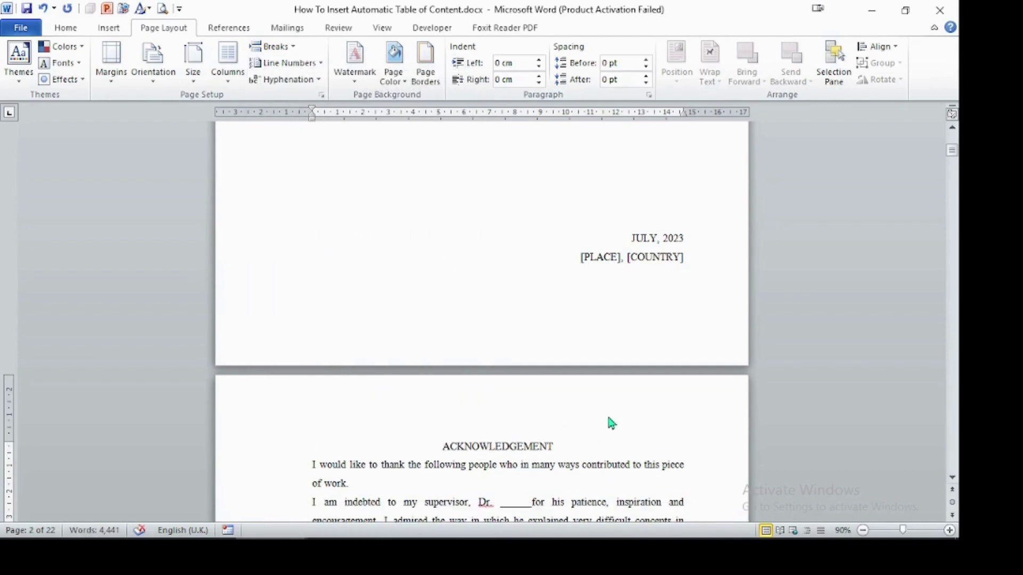
Step: Insert a Next Page section break at the end of the executive summary page and remove the extra blank line above CHAPTER ONE
{"action": "scroll", "coordinate": [610, 415], "scroll_direction": "down", "scroll_amount": 20}
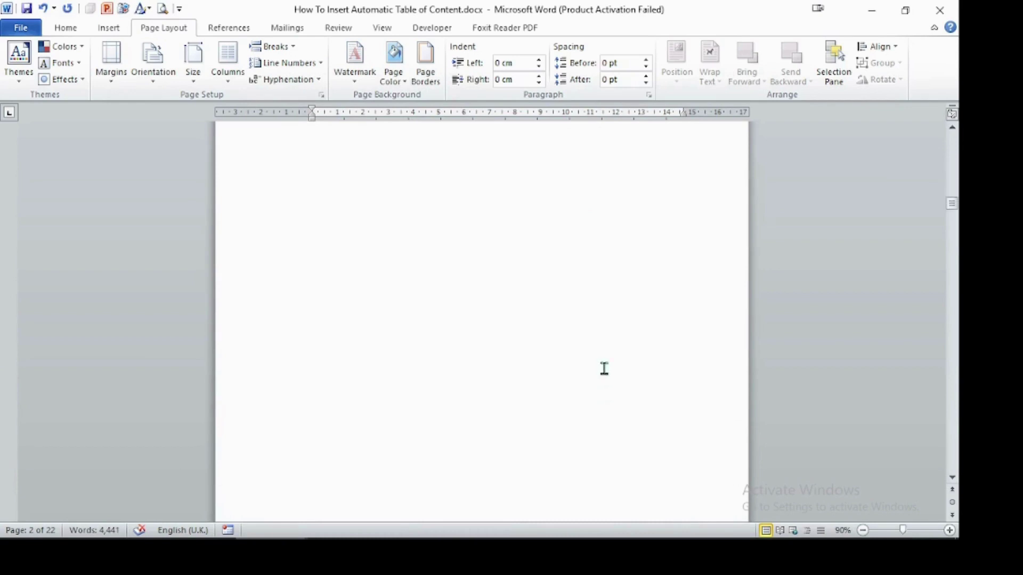
{"action": "scroll", "coordinate": [604, 368], "scroll_direction": "down", "scroll_amount": 20}
{"action": "left_click", "coordinate": [477, 406]}
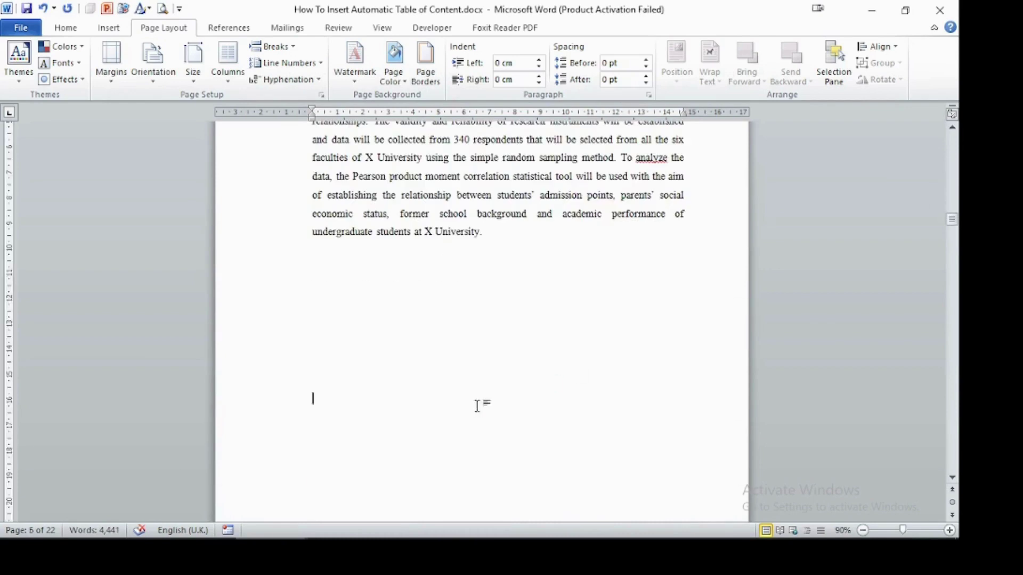
{"action": "left_click", "coordinate": [952, 479]}
{"action": "scroll", "coordinate": [952, 482], "scroll_direction": "down", "scroll_amount": 7}
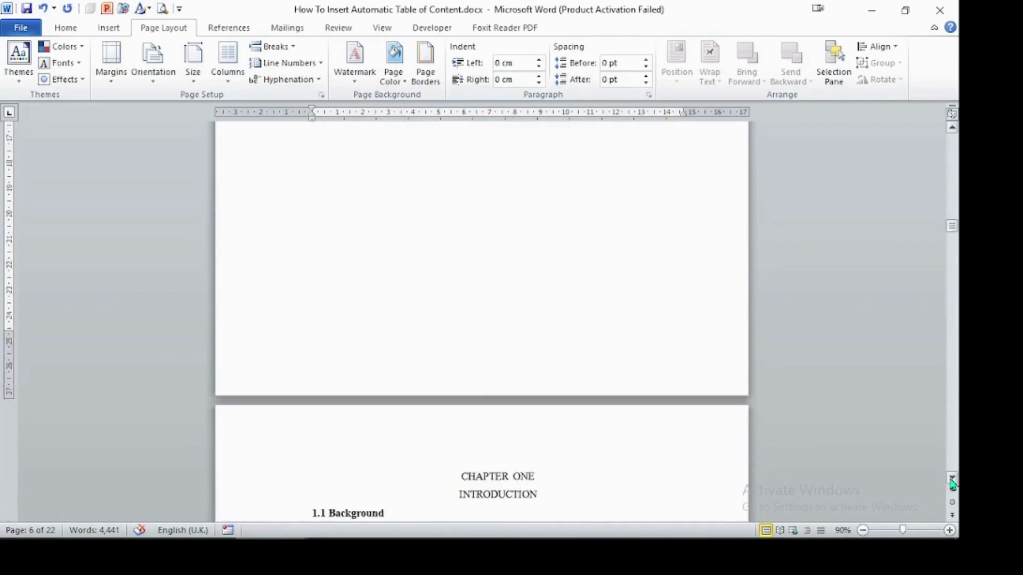
{"action": "left_click", "coordinate": [355, 261]}
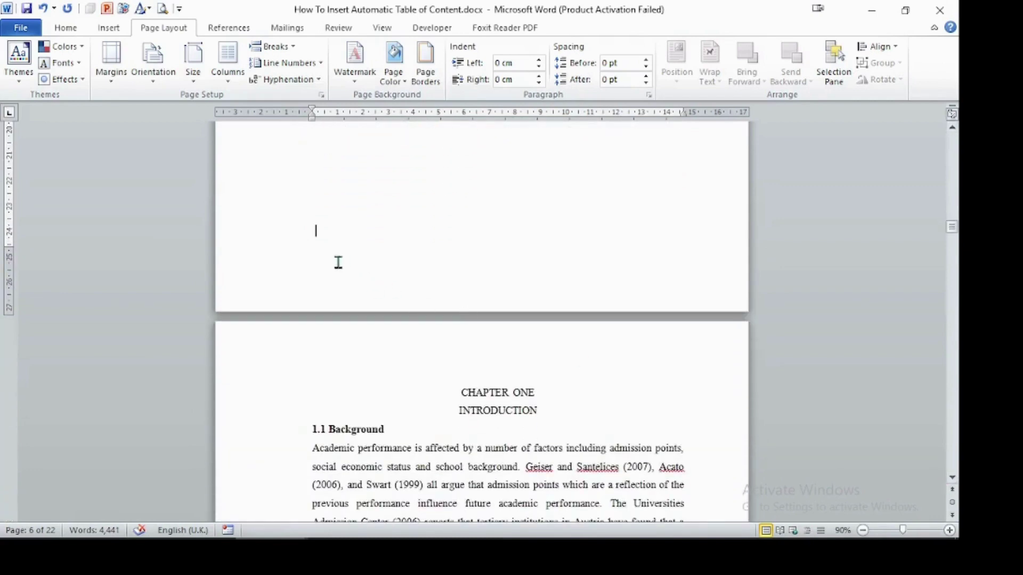
{"action": "left_click", "coordinate": [272, 46]}
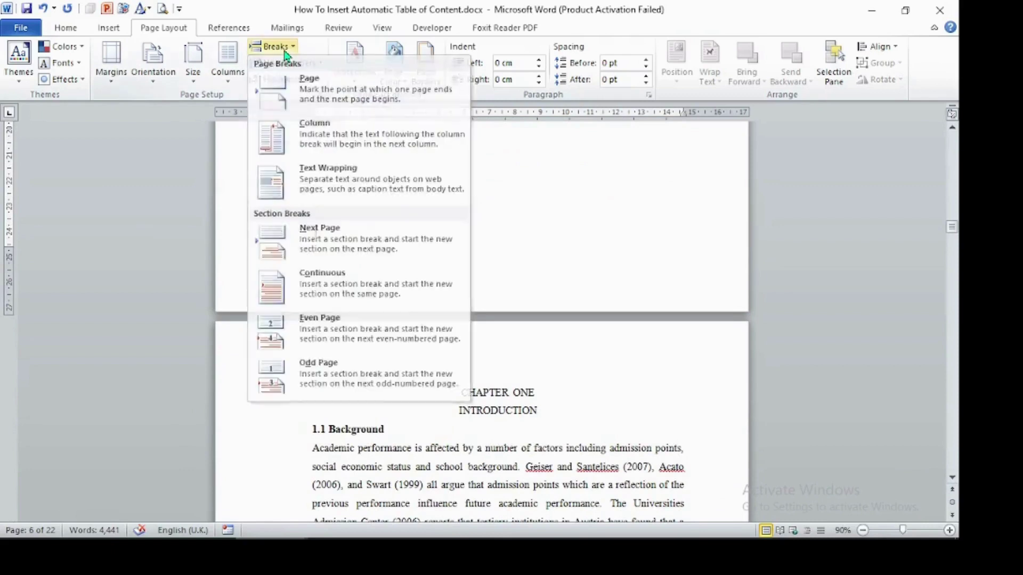
{"action": "left_click", "coordinate": [352, 229]}
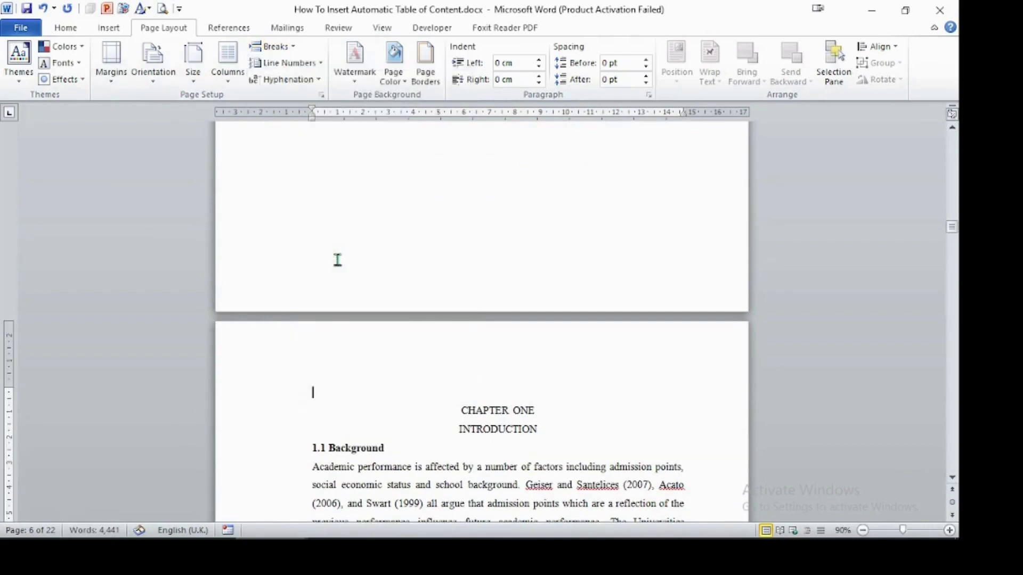
{"action": "key", "text": "Delete"}
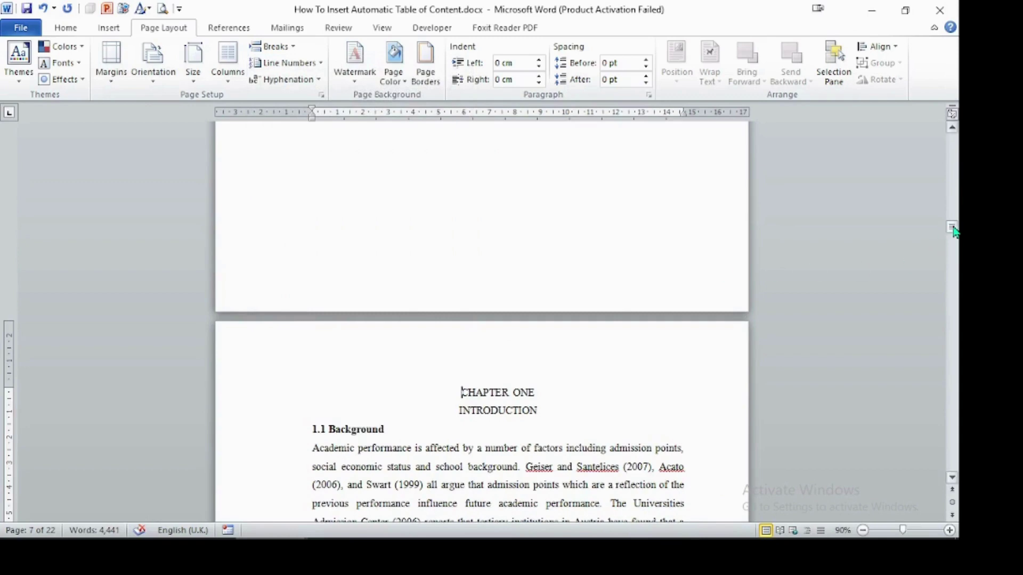
Step: Open the footer of the acknowledgement page for editing and insert the built-in Alphabet footer
{"action": "left_click_drag", "start_coordinate": [953, 231], "coordinate": [953, 159]}
{"action": "left_click", "coordinate": [953, 478]}
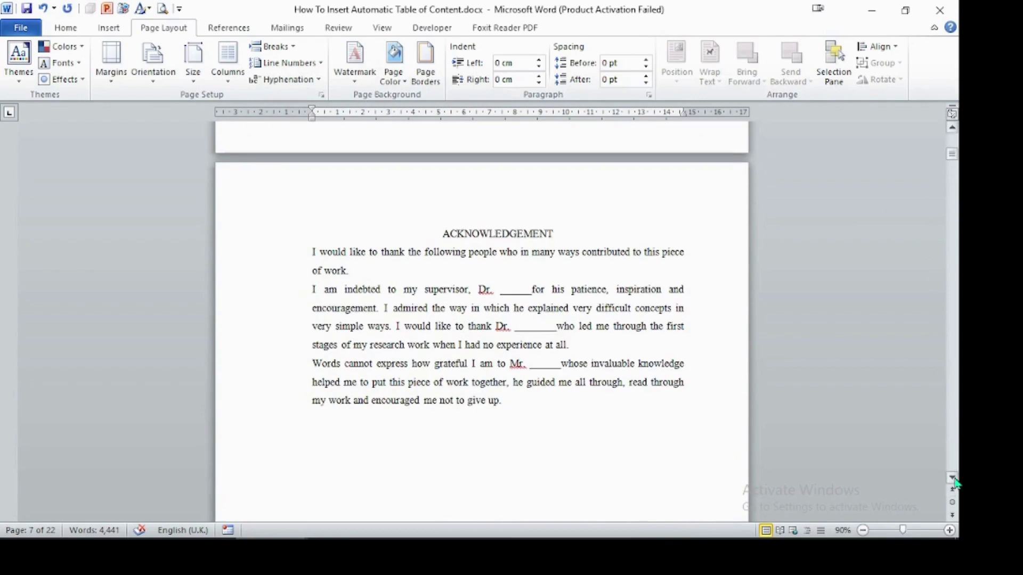
{"action": "scroll", "coordinate": [953, 482], "scroll_direction": "down", "scroll_amount": 4}
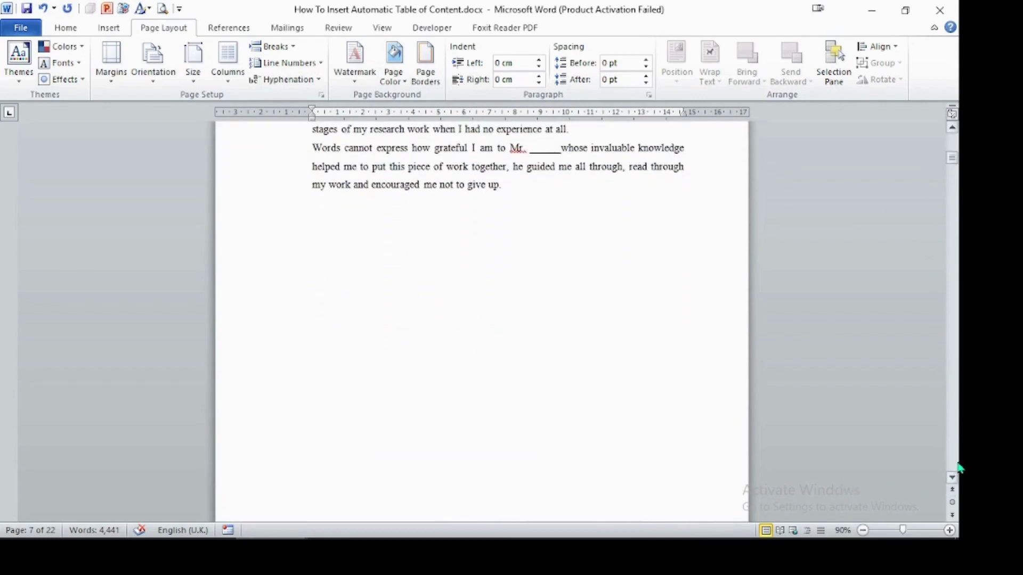
{"action": "left_click", "coordinate": [953, 479]}
{"action": "left_click", "coordinate": [954, 479]}
{"action": "left_click", "coordinate": [953, 478]}
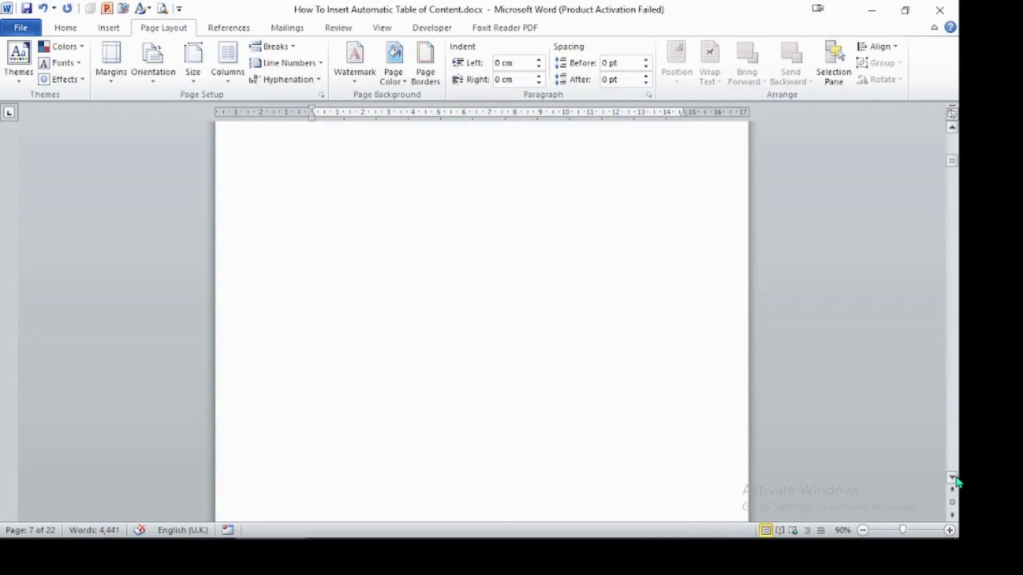
{"action": "left_click", "coordinate": [953, 478]}
{"action": "left_click", "coordinate": [953, 478]}
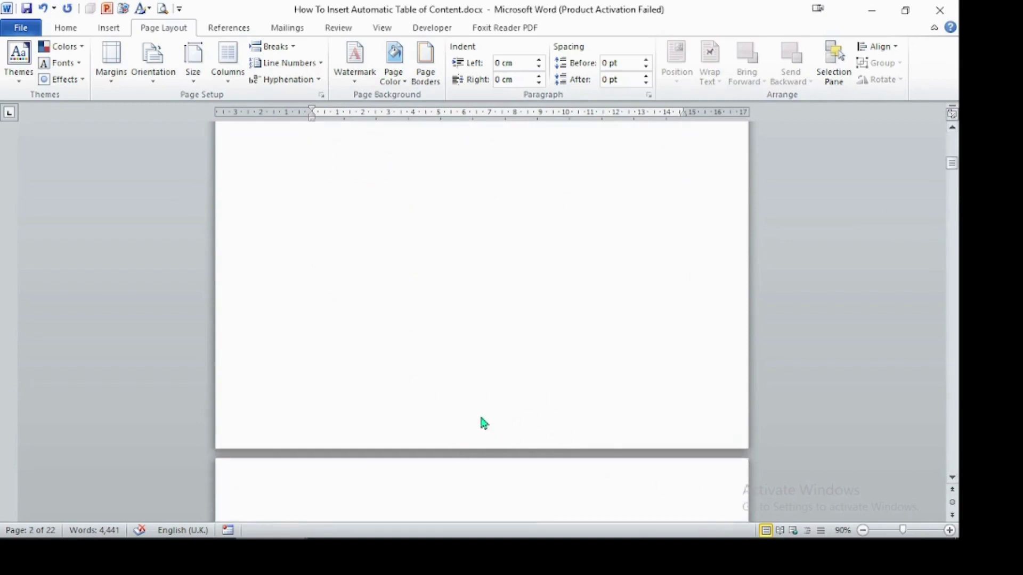
{"action": "double_click", "coordinate": [548, 424]}
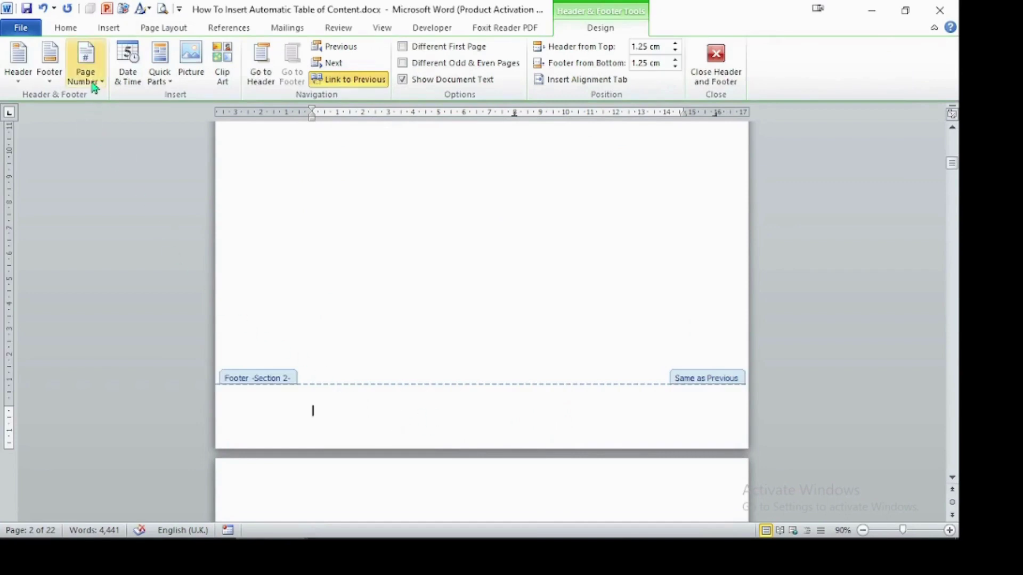
{"action": "left_click", "coordinate": [54, 74]}
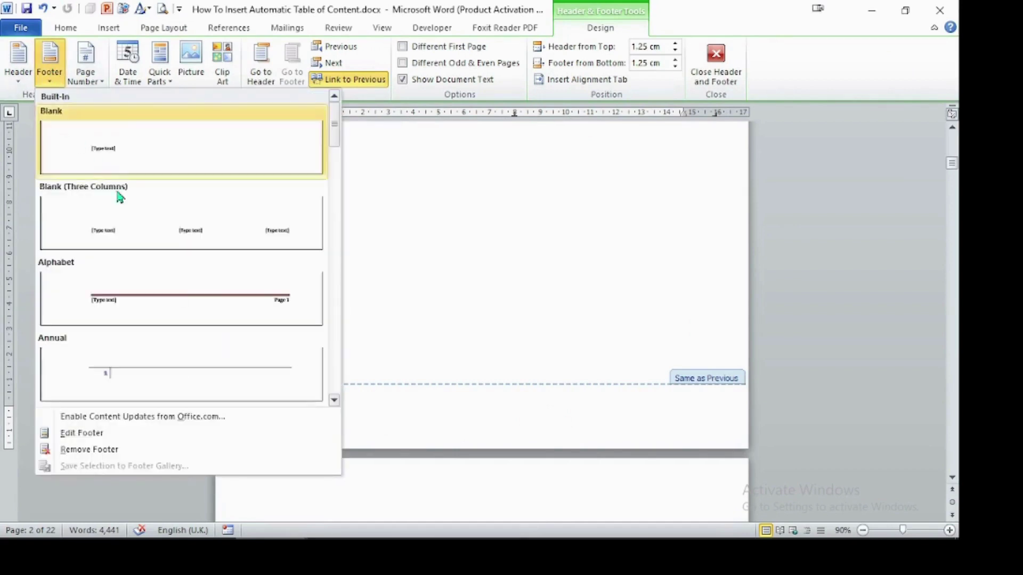
{"action": "left_click", "coordinate": [183, 304]}
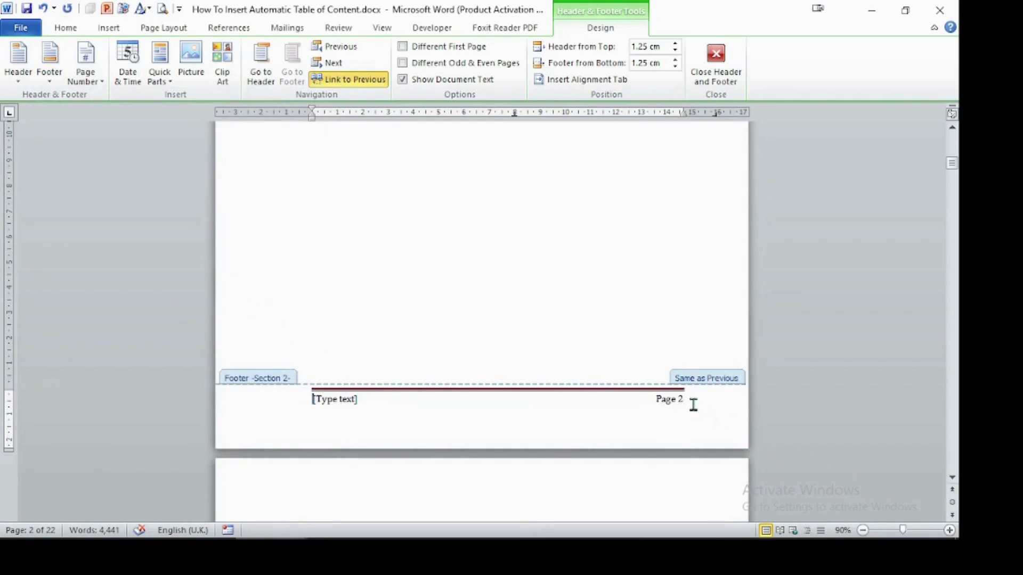
Step: Format the acknowledgement section's page numbers as uppercase Roman numerals (I, II, III, ...), starting at I
{"action": "left_click", "coordinate": [92, 77]}
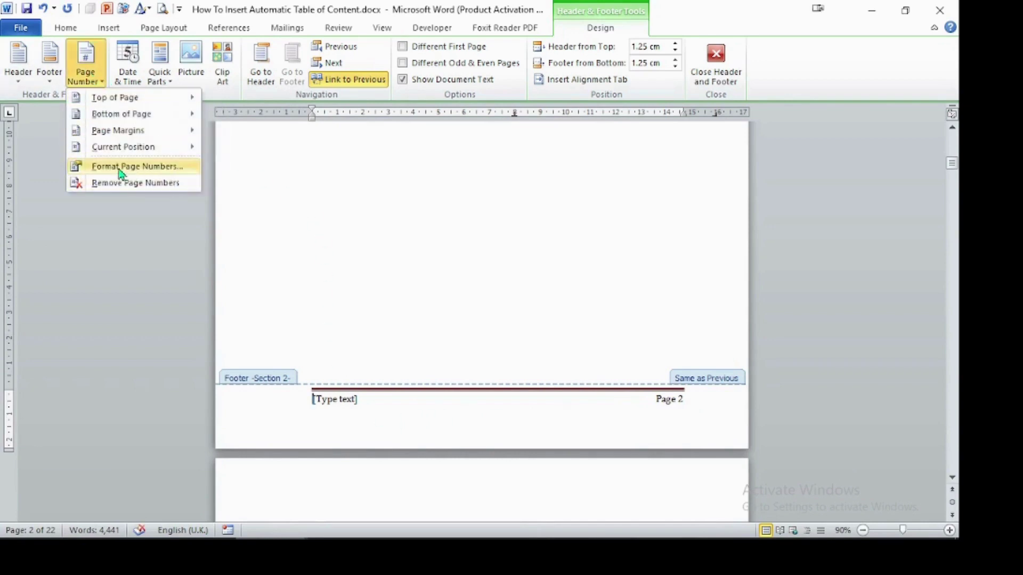
{"action": "left_click", "coordinate": [148, 169]}
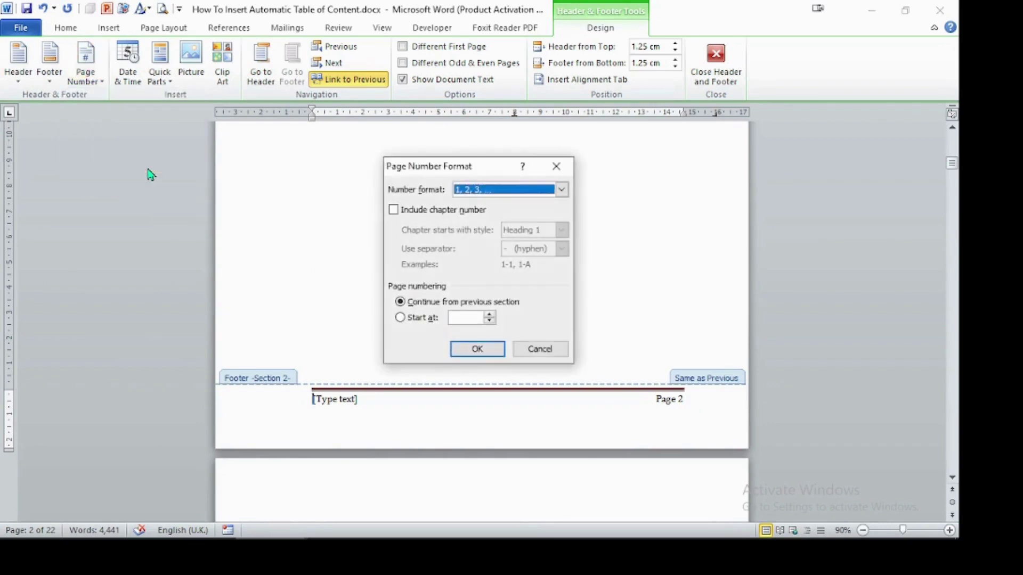
{"action": "left_click", "coordinate": [562, 191]}
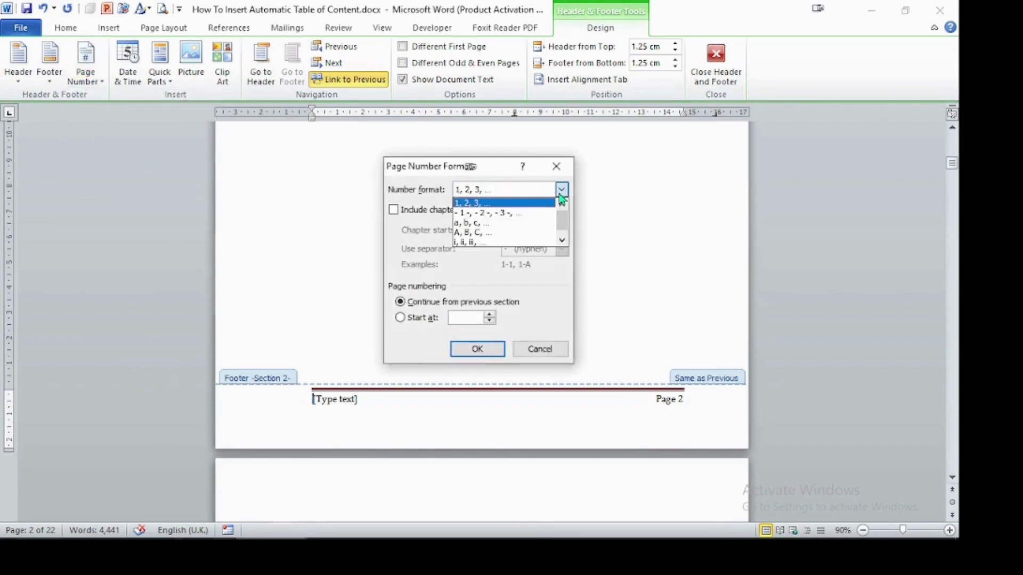
{"action": "left_click", "coordinate": [486, 242]}
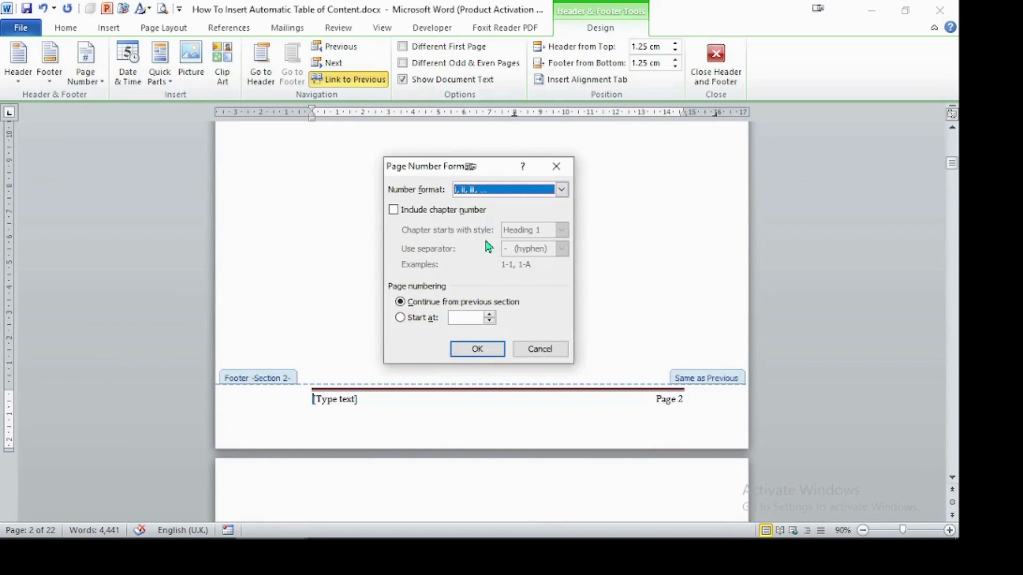
{"action": "left_click", "coordinate": [561, 190]}
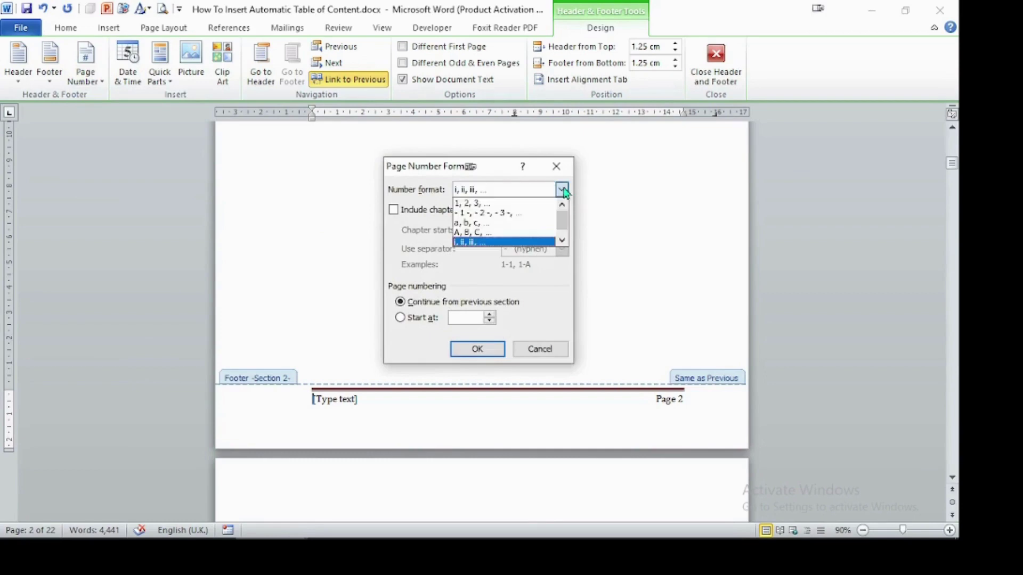
{"action": "left_click", "coordinate": [561, 241]}
{"action": "left_click", "coordinate": [474, 242]}
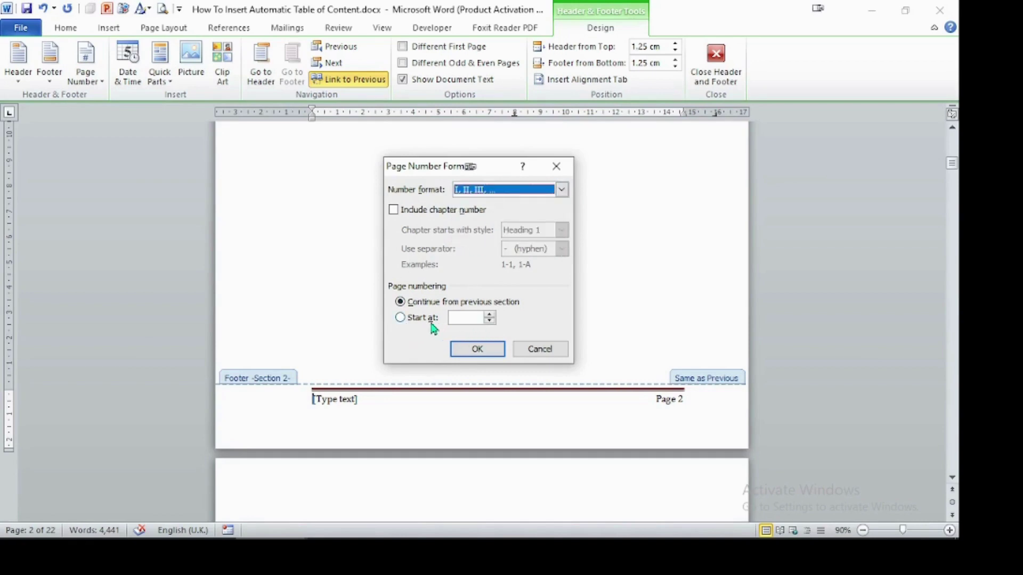
{"action": "left_click", "coordinate": [412, 320]}
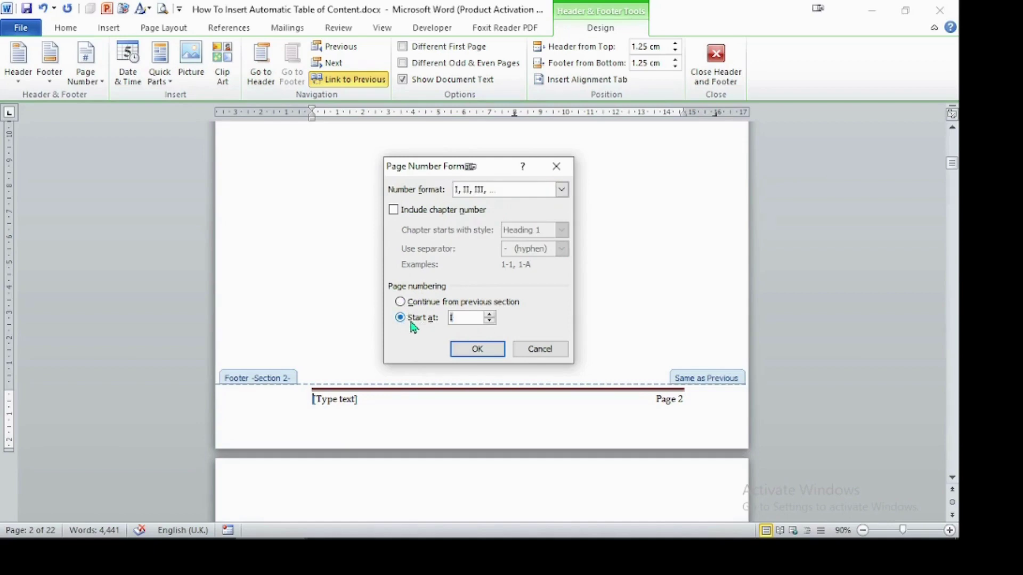
{"action": "left_click", "coordinate": [472, 350]}
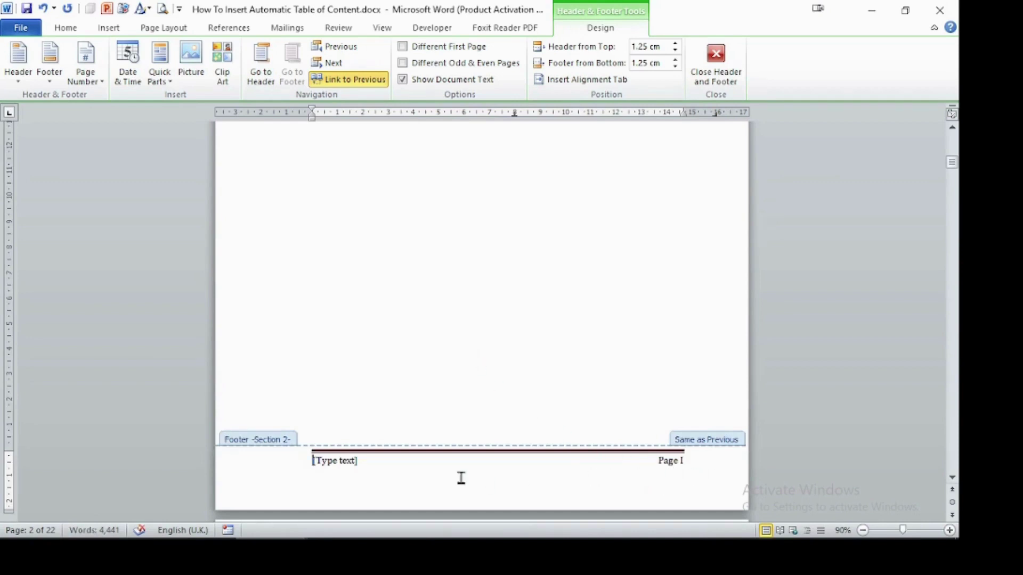
Step: Delete the [Type text] placeholder from the acknowledgement page's footer and return to the document body
{"action": "left_click", "coordinate": [279, 469]}
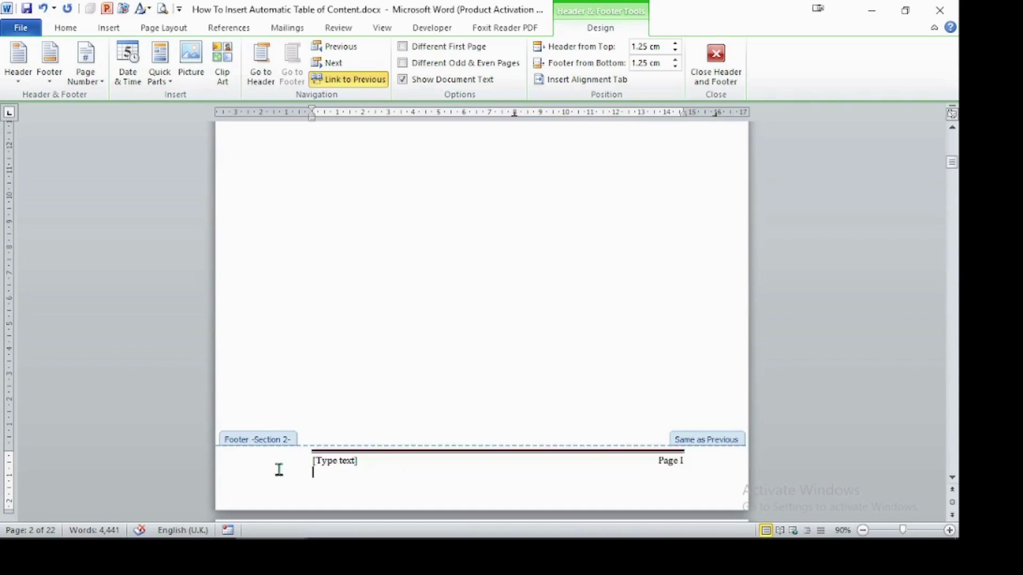
{"action": "left_click", "coordinate": [359, 462]}
{"action": "key", "text": "Delete"}
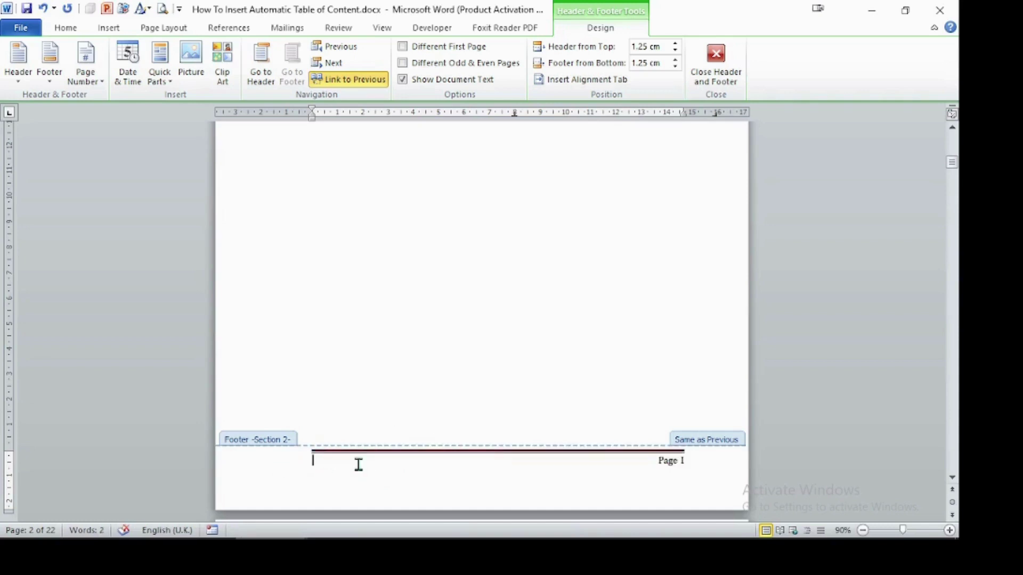
{"action": "double_click", "coordinate": [476, 319]}
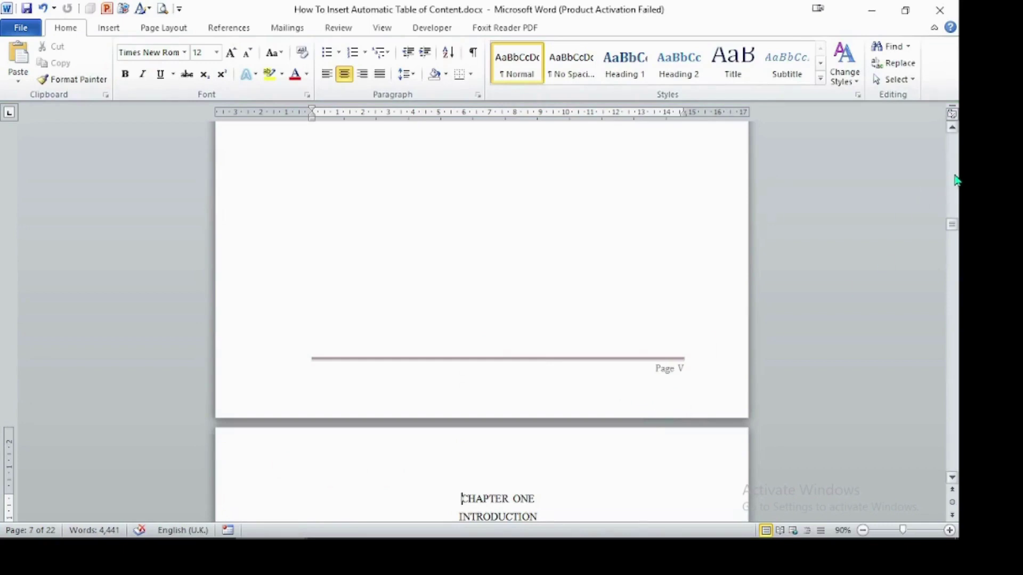
Step: Enable Different First Page for the cover page's footer to leave that page unnumbered, and close the footer
{"action": "scroll", "coordinate": [955, 180], "scroll_direction": "up", "scroll_amount": 8}
{"action": "scroll", "coordinate": [955, 180], "scroll_direction": "up", "scroll_amount": 8}
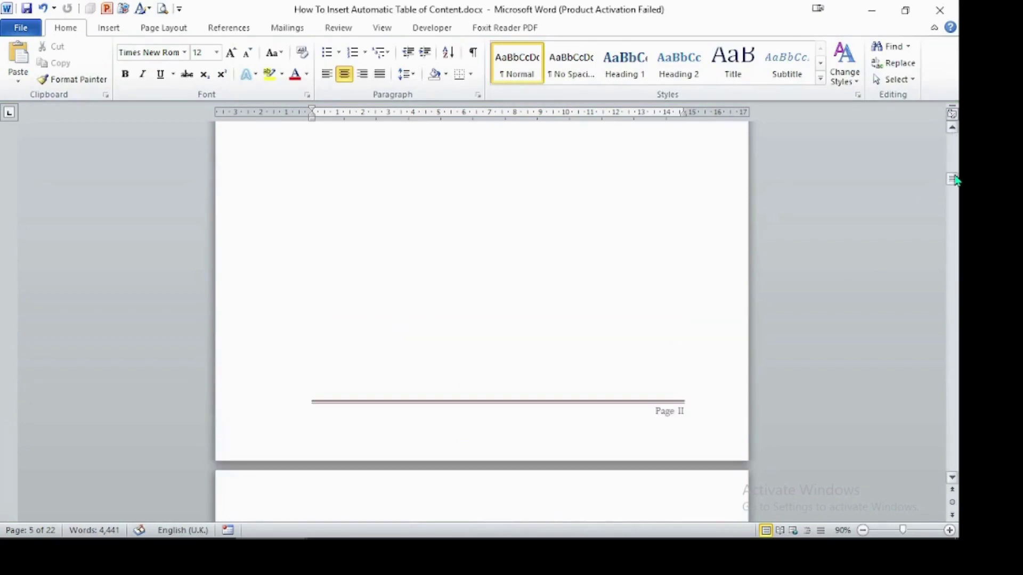
{"action": "scroll", "coordinate": [956, 168], "scroll_direction": "up", "scroll_amount": 5}
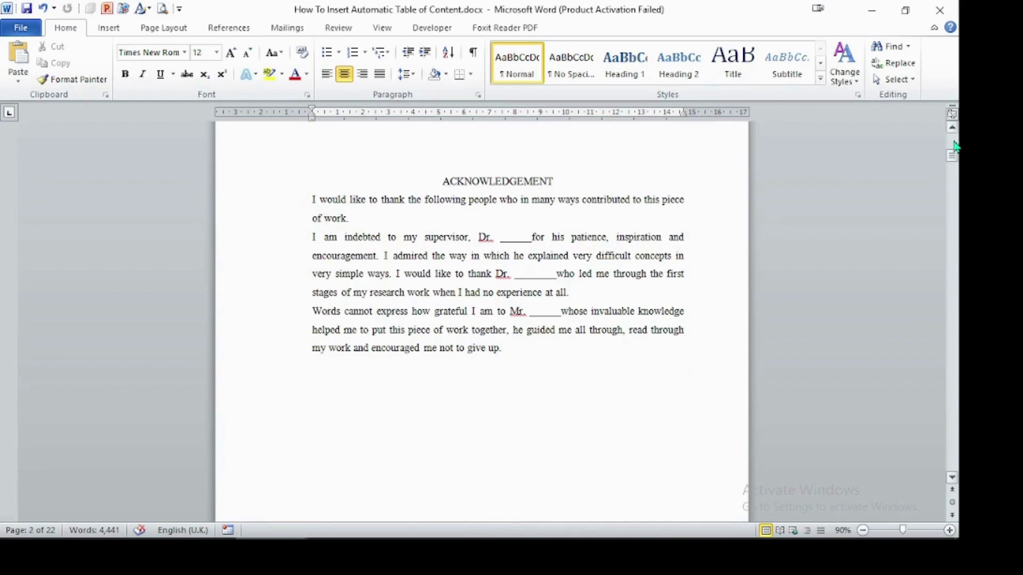
{"action": "scroll", "coordinate": [955, 147], "scroll_direction": "up", "scroll_amount": 10}
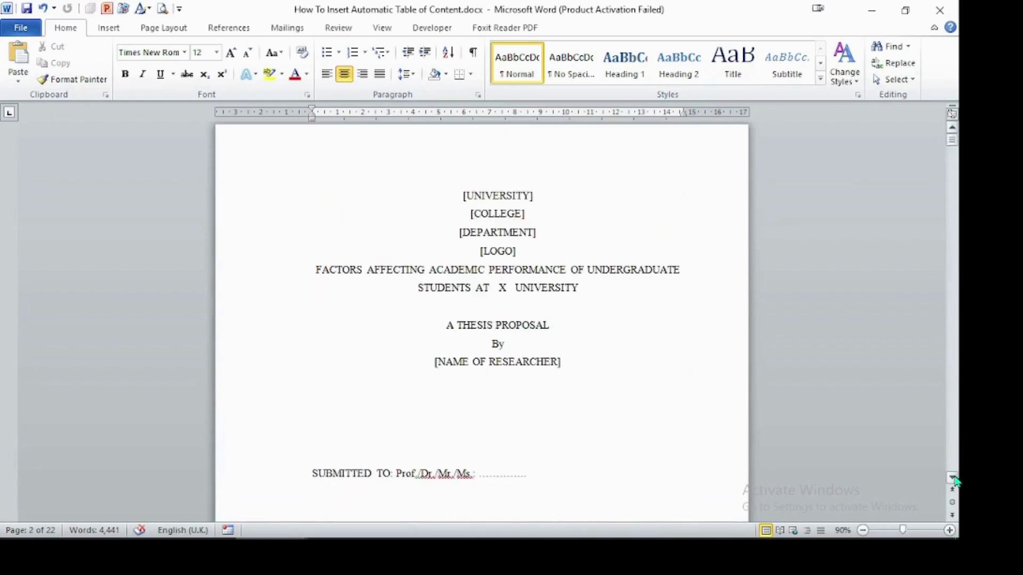
{"action": "scroll", "coordinate": [954, 481], "scroll_direction": "down", "scroll_amount": 8}
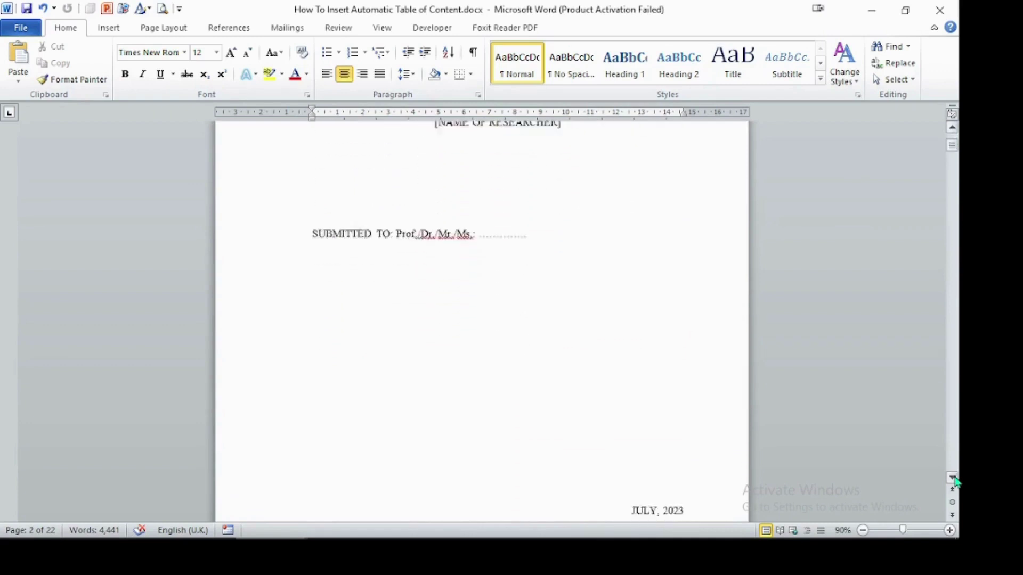
{"action": "scroll", "coordinate": [953, 481], "scroll_direction": "down", "scroll_amount": 6}
{"action": "left_click", "coordinate": [560, 442]}
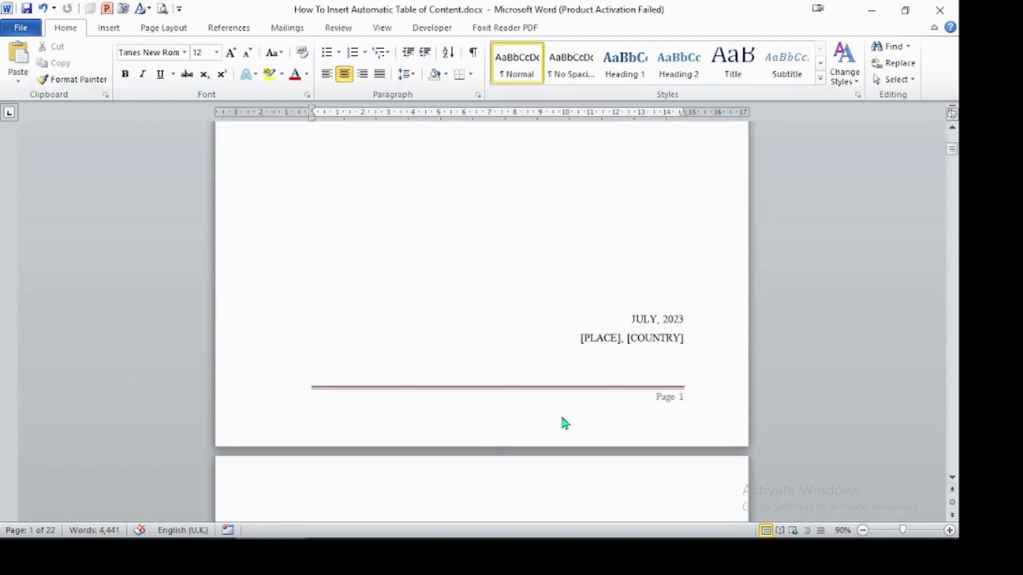
{"action": "double_click", "coordinate": [574, 424]}
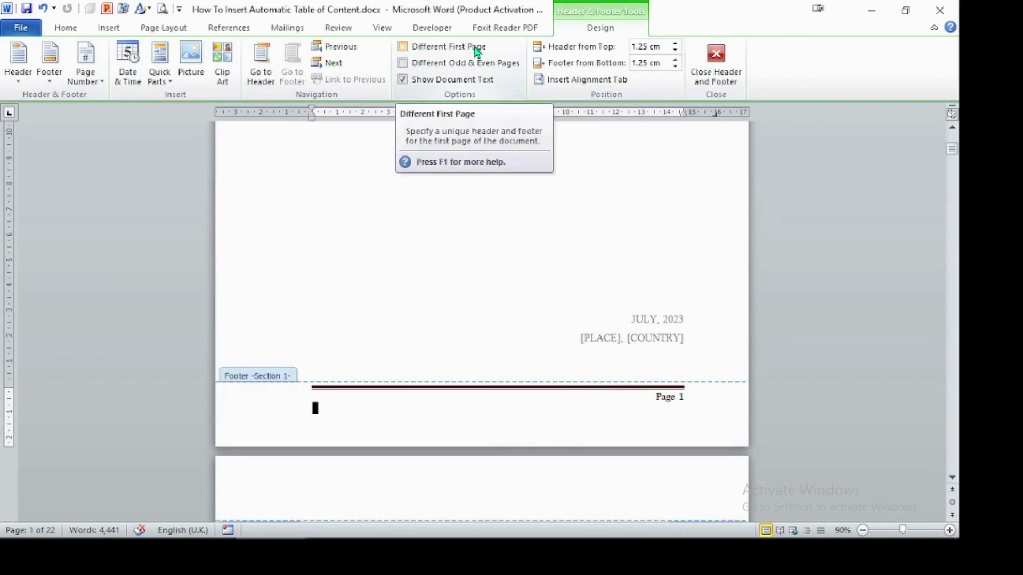
{"action": "left_click", "coordinate": [415, 52]}
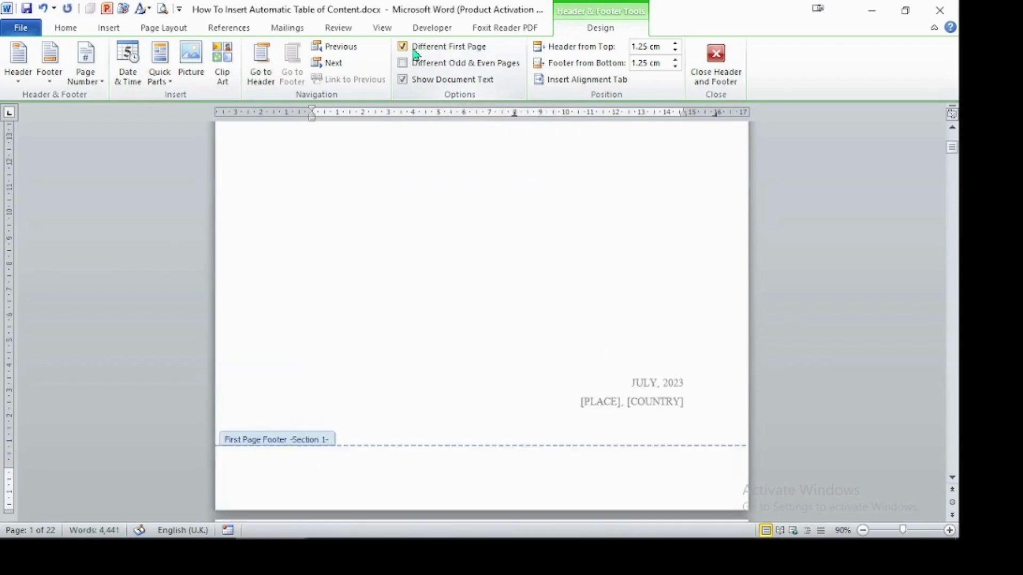
{"action": "left_click", "coordinate": [287, 477]}
{"action": "key", "text": "Escape"}
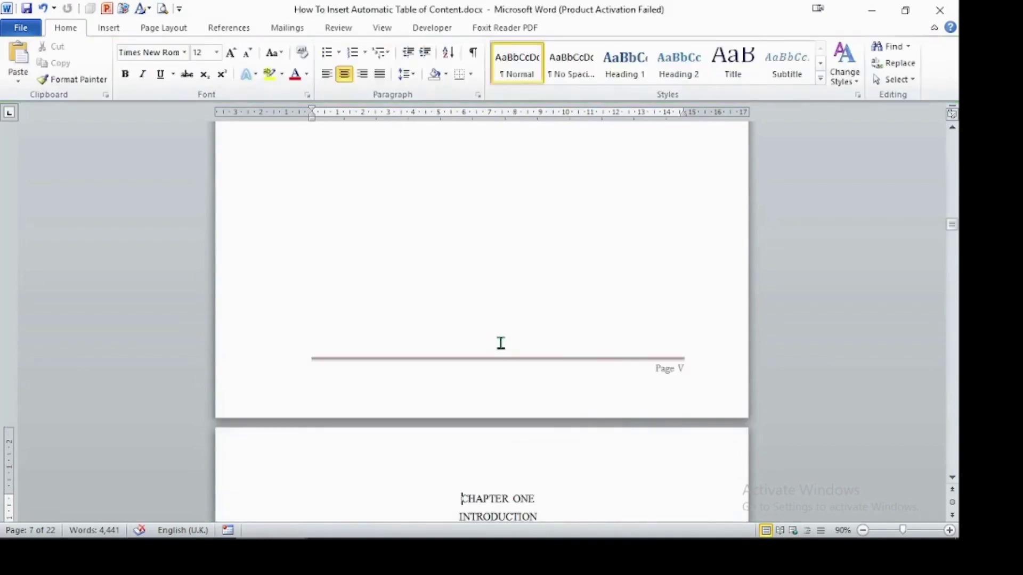
Step: Check the footers in the print preview from the Chapter One page back to the cover page, and close the preview
{"action": "key", "text": "ctrl+p"}
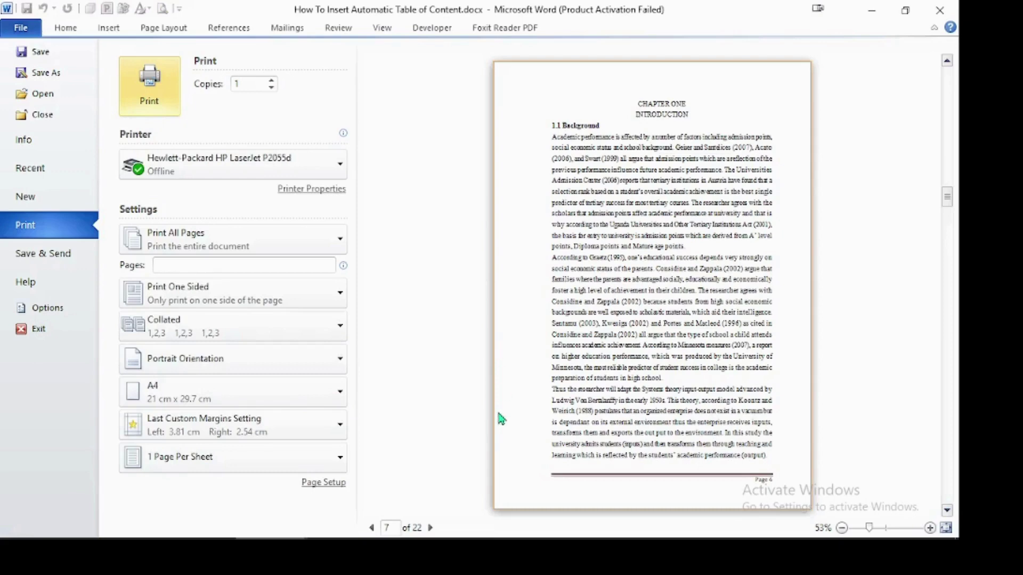
{"action": "left_click", "coordinate": [372, 527]}
{"action": "left_click", "coordinate": [371, 527]}
{"action": "left_click", "coordinate": [371, 528]}
{"action": "left_click", "coordinate": [371, 528]}
{"action": "left_click", "coordinate": [371, 528]}
{"action": "left_click", "coordinate": [371, 527]}
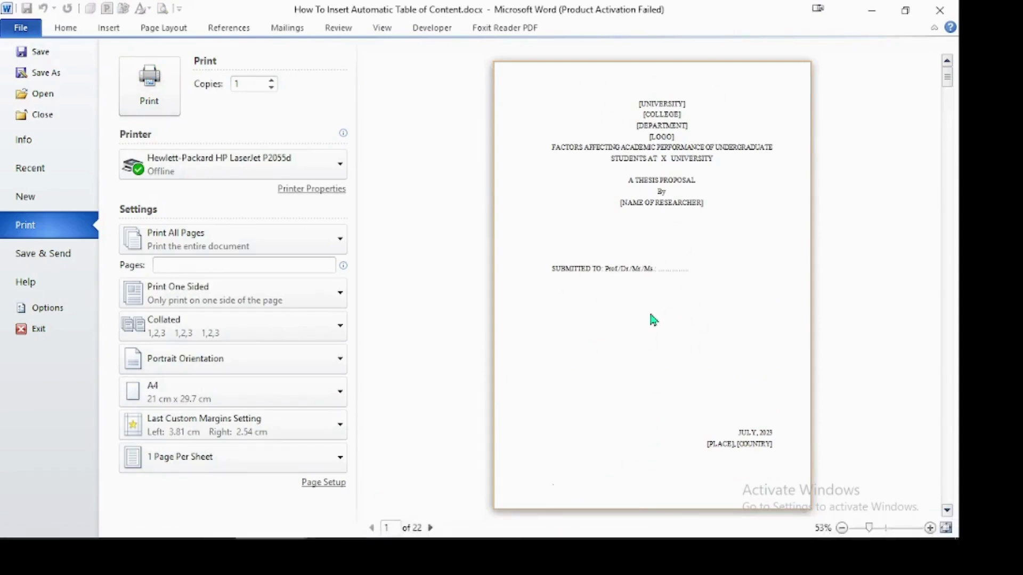
{"action": "key", "text": "Escape"}
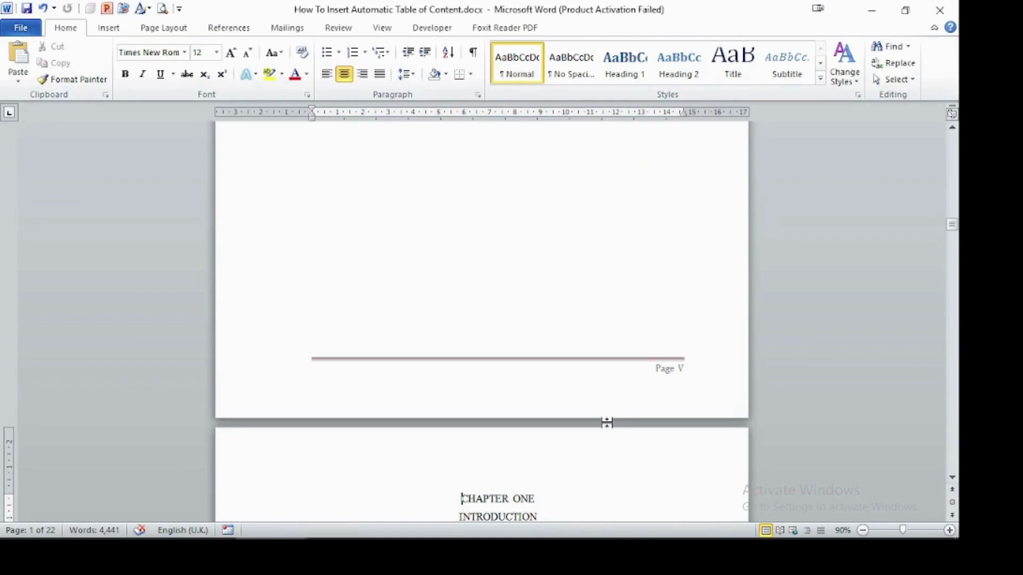
Step: Examine the footer page numbers on the opening pages of Chapter One, ending at its heading
{"action": "scroll", "coordinate": [607, 422], "scroll_direction": "down", "scroll_amount": 20}
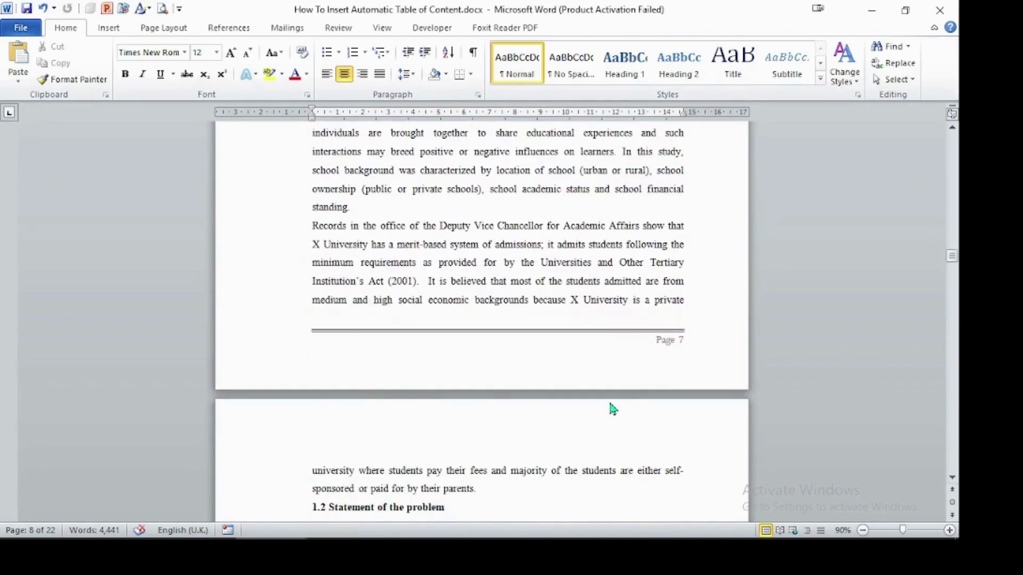
{"action": "scroll", "coordinate": [612, 409], "scroll_direction": "up", "scroll_amount": 7}
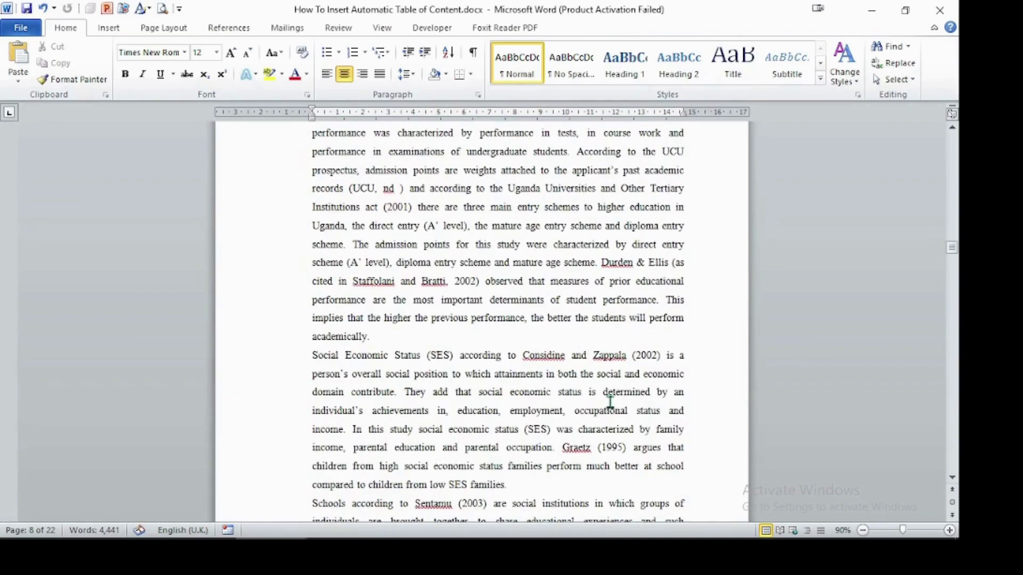
{"action": "left_click", "coordinate": [952, 130]}
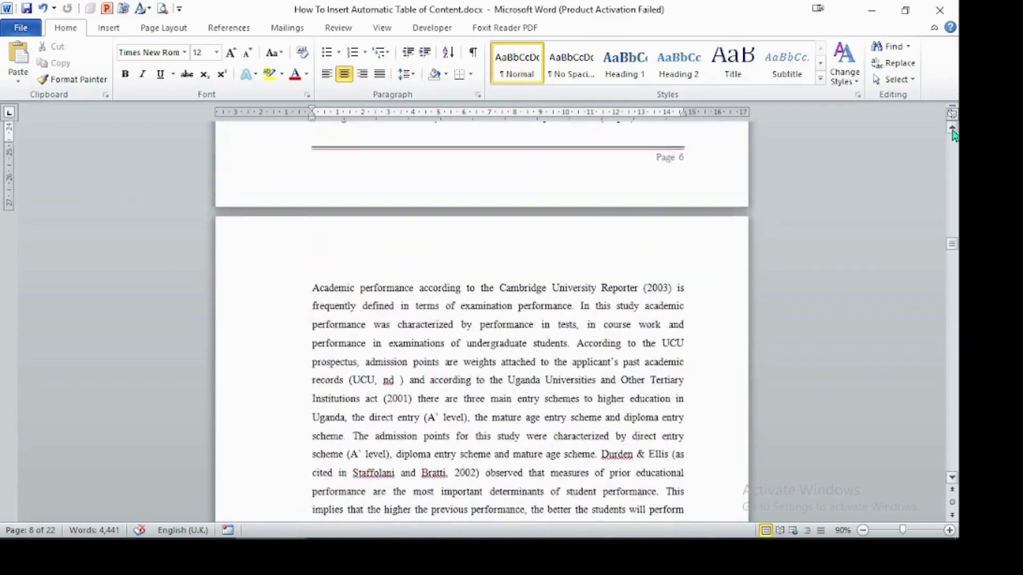
{"action": "left_click", "coordinate": [952, 130]}
{"action": "left_click", "coordinate": [952, 130]}
{"action": "left_click", "coordinate": [952, 130]}
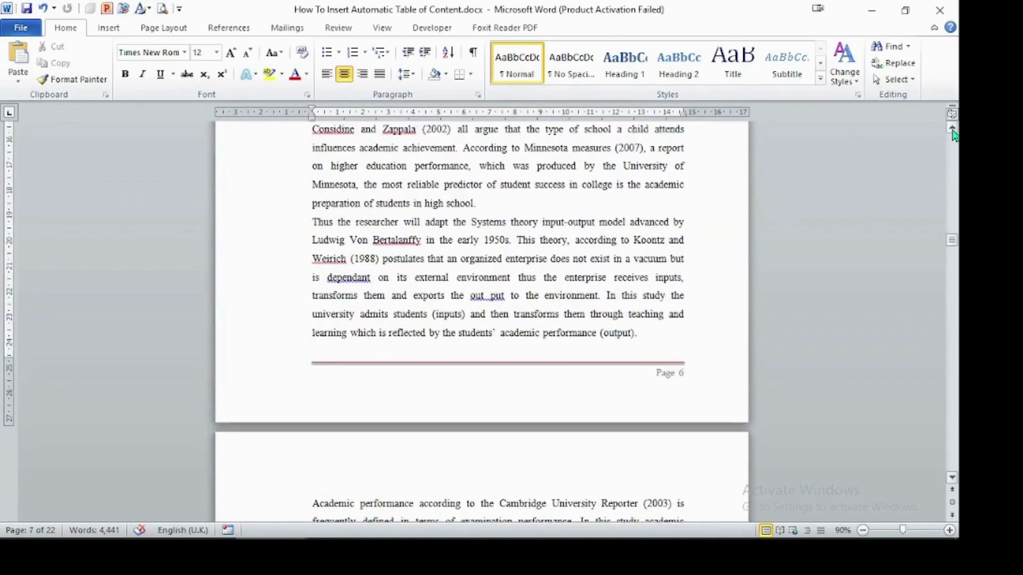
{"action": "left_click", "coordinate": [953, 130]}
{"action": "left_click", "coordinate": [952, 130]}
{"action": "left_click", "coordinate": [952, 130]}
{"action": "left_click", "coordinate": [952, 130]}
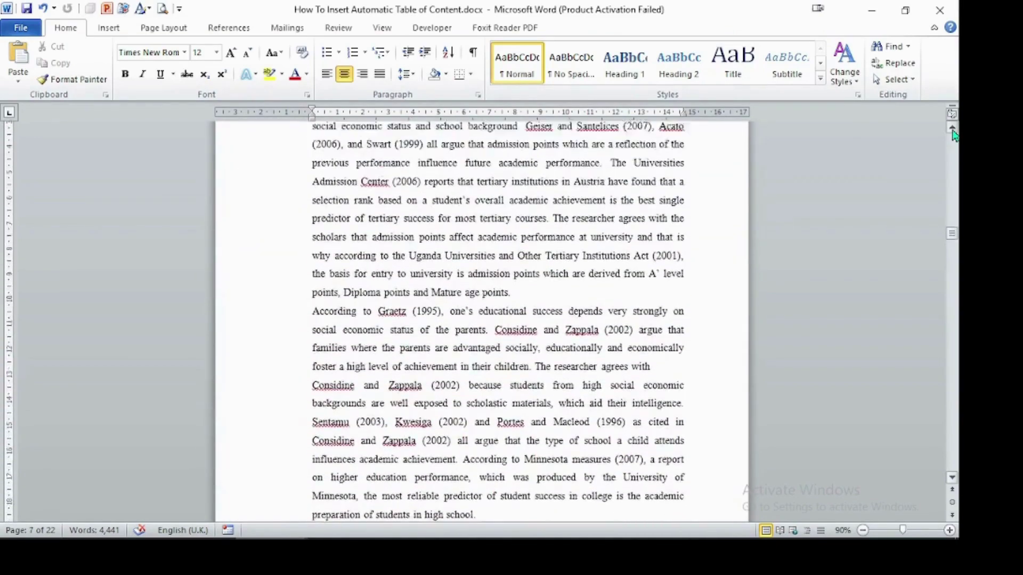
{"action": "left_click", "coordinate": [953, 130]}
{"action": "left_click", "coordinate": [952, 130]}
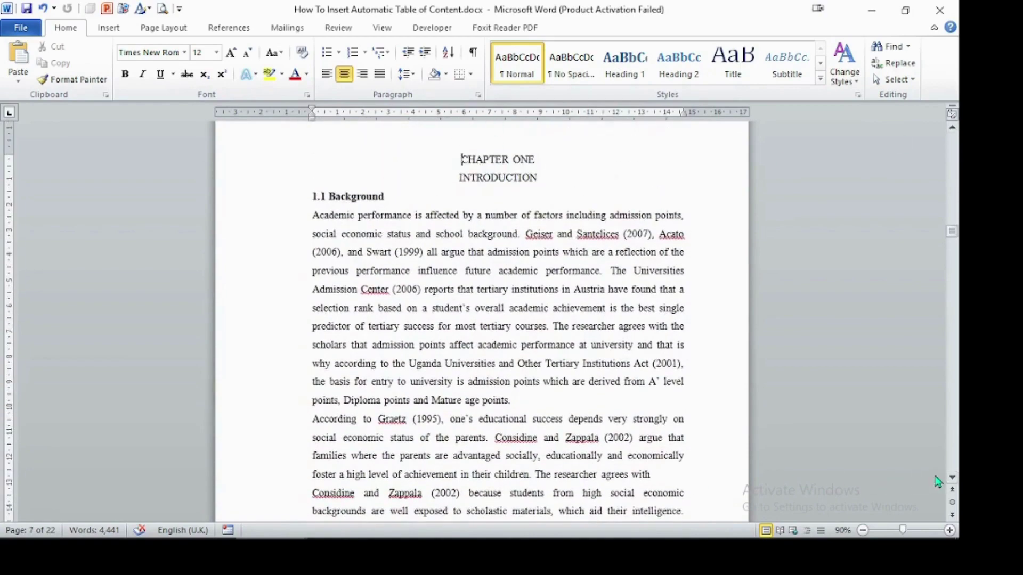
Step: Open the footer of Chapter One's first page and set the section's page numbering to start at 1 in the 1, 2, 3 format
{"action": "left_click", "coordinate": [952, 477]}
{"action": "left_click", "coordinate": [952, 478]}
{"action": "left_click", "coordinate": [952, 478]}
{"action": "left_click", "coordinate": [952, 478]}
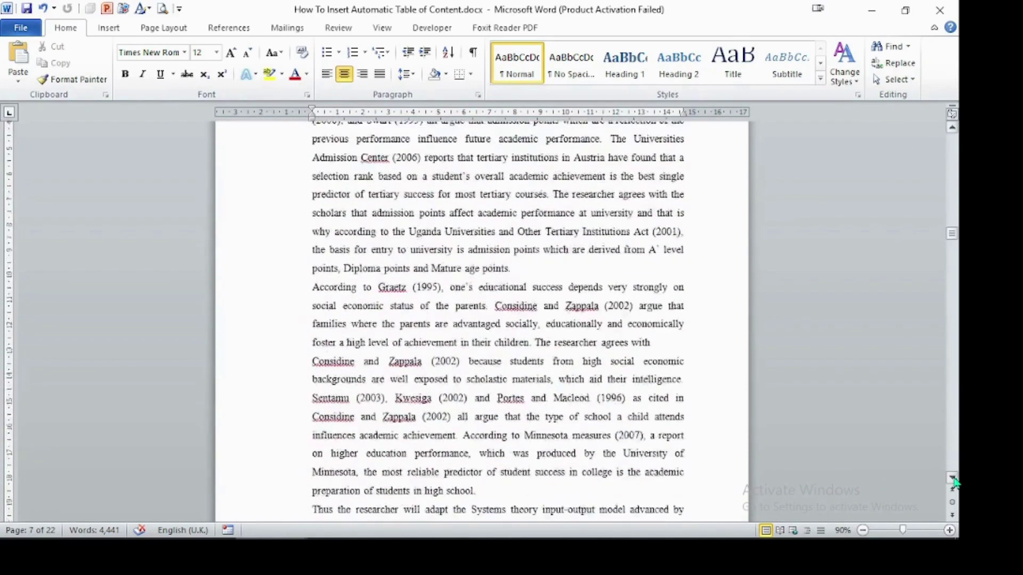
{"action": "left_click", "coordinate": [952, 478]}
{"action": "left_click", "coordinate": [952, 478]}
{"action": "left_click", "coordinate": [952, 477]}
{"action": "left_click", "coordinate": [952, 478]}
{"action": "left_click", "coordinate": [953, 478]}
{"action": "left_click", "coordinate": [953, 478]}
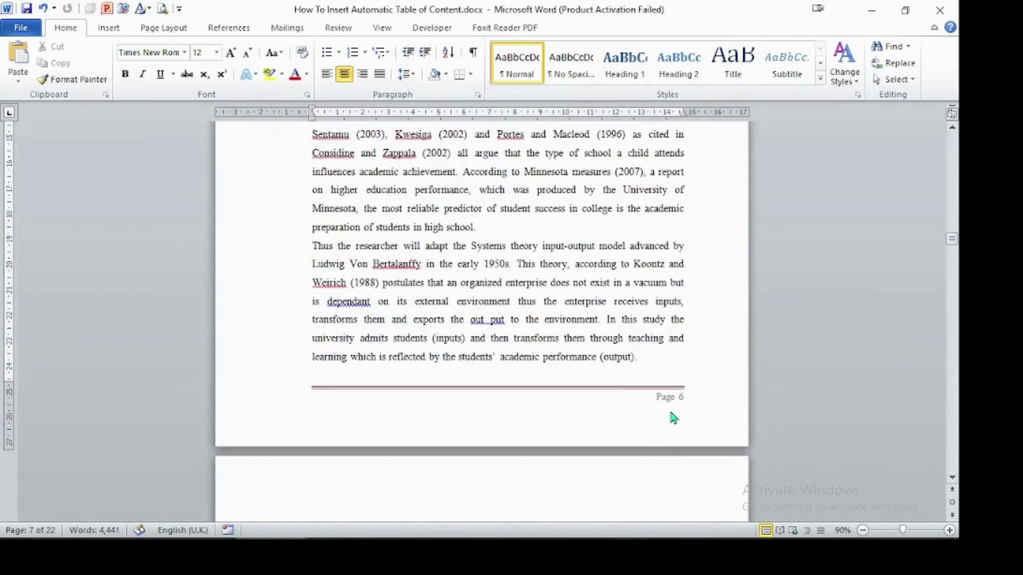
{"action": "double_click", "coordinate": [638, 421]}
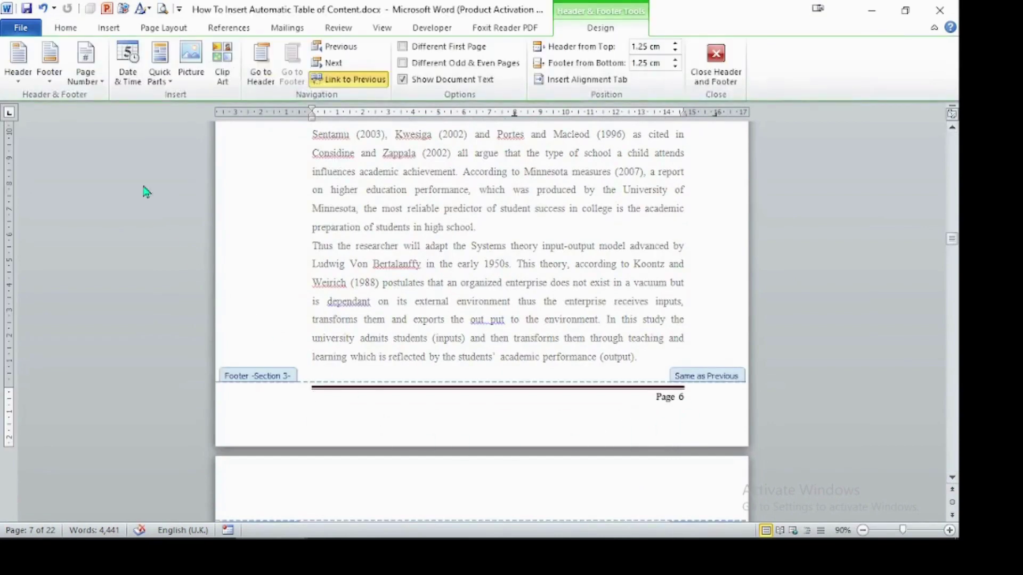
{"action": "left_click", "coordinate": [85, 72]}
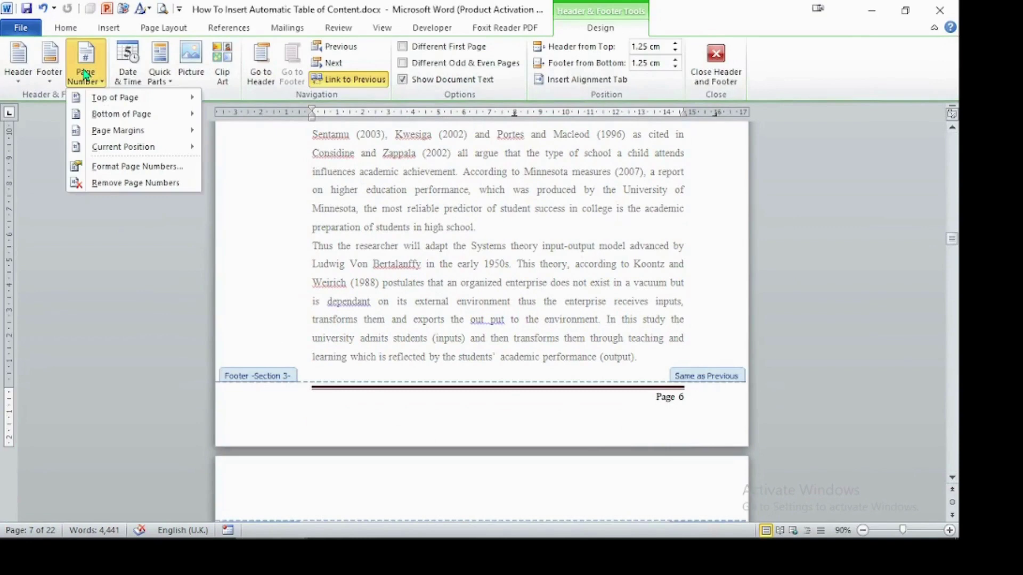
{"action": "left_click", "coordinate": [145, 169]}
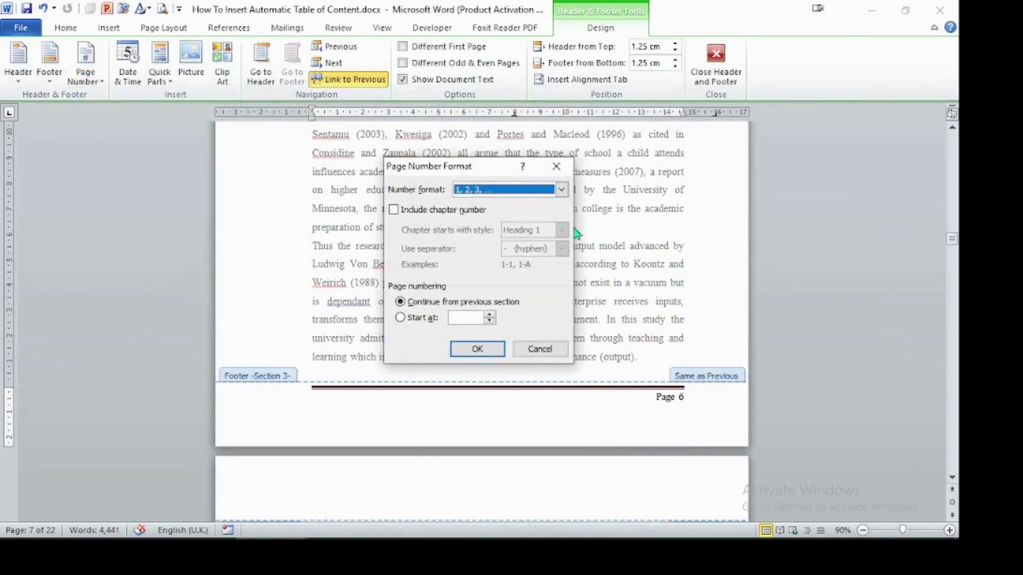
{"action": "left_click", "coordinate": [421, 323]}
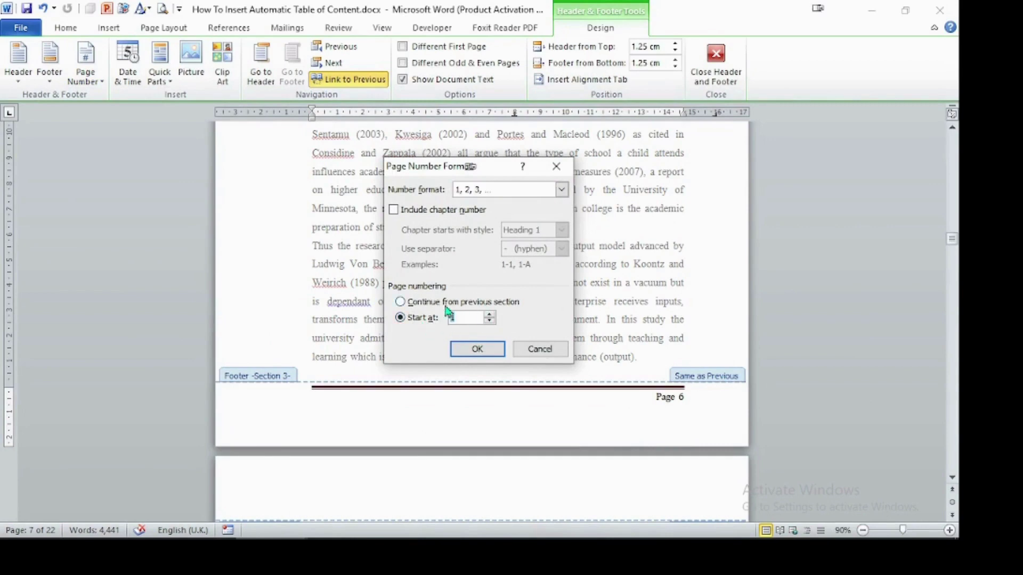
{"action": "left_click", "coordinate": [479, 354]}
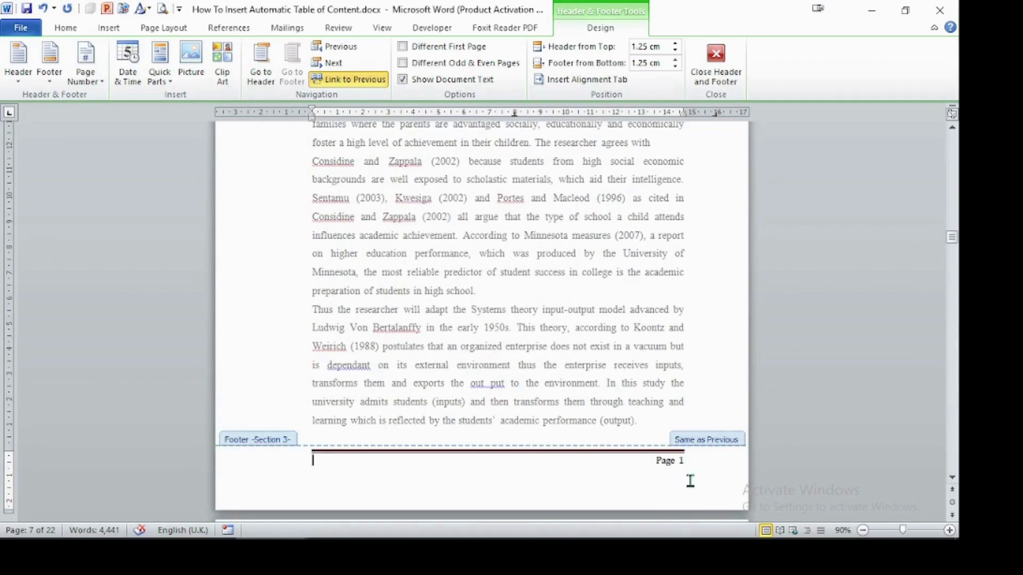
Step: Close the footer and check the page numbers on the pages following Chapter One's first page
{"action": "double_click", "coordinate": [532, 310]}
{"action": "scroll", "coordinate": [952, 420], "scroll_direction": "down", "scroll_amount": 1}
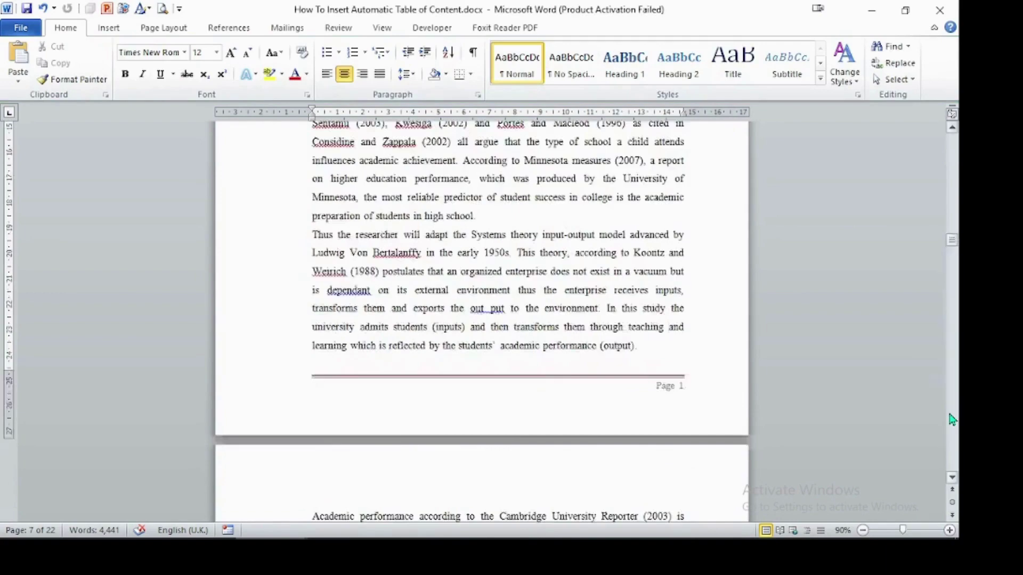
{"action": "scroll", "coordinate": [952, 420], "scroll_direction": "down", "scroll_amount": 20}
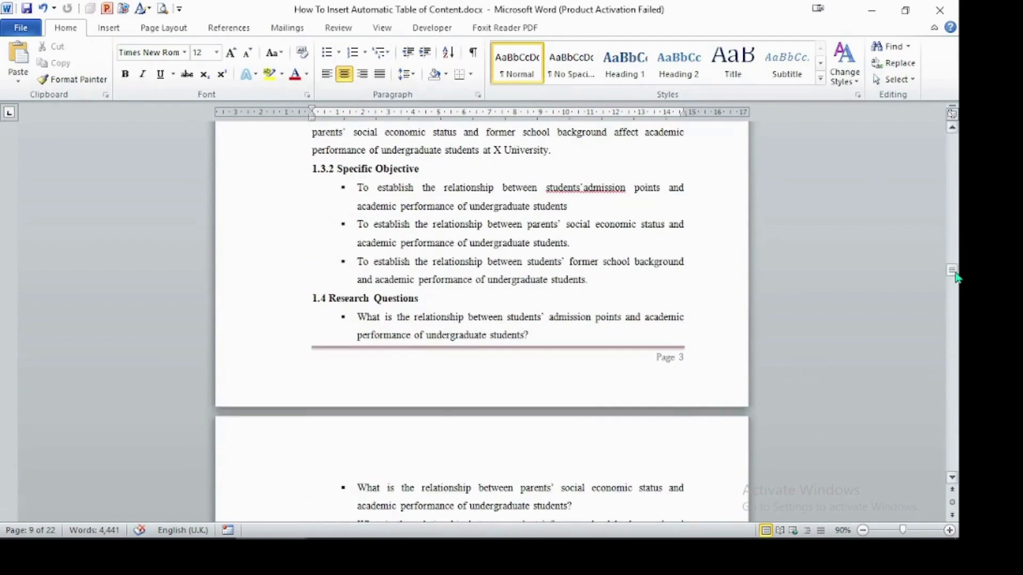
Step: Apply the Heading 1 style to the ACKNOWLEDGEMENT title
{"action": "left_click_drag", "start_coordinate": [955, 276], "coordinate": [957, 148]}
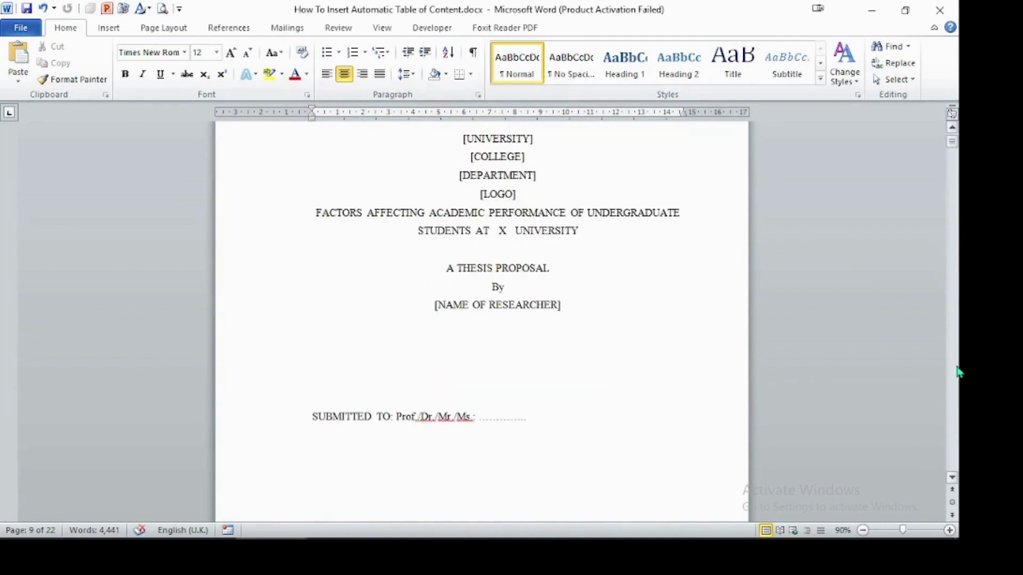
{"action": "left_click", "coordinate": [955, 415]}
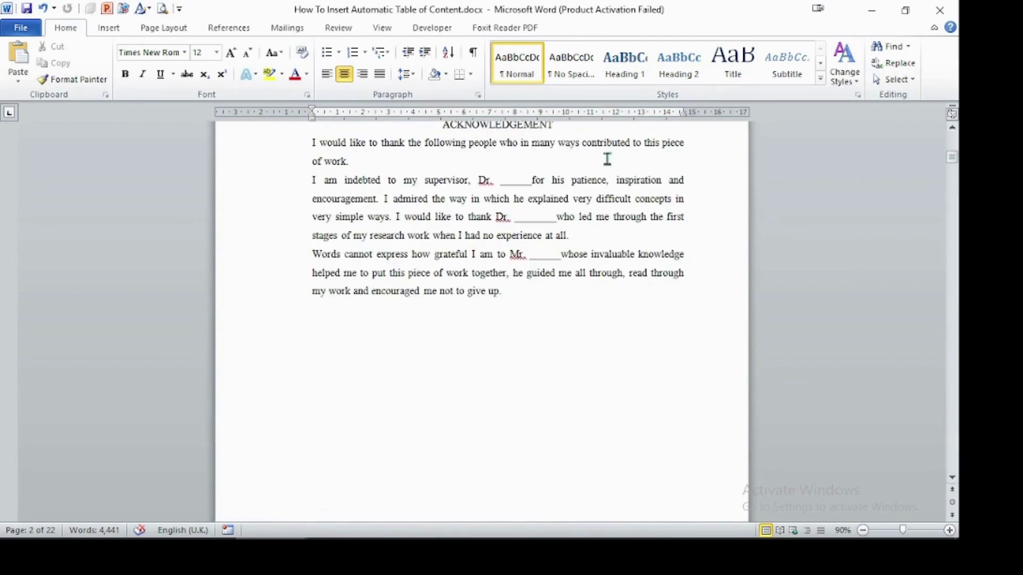
{"action": "left_click_drag", "start_coordinate": [540, 132], "coordinate": [408, 140]}
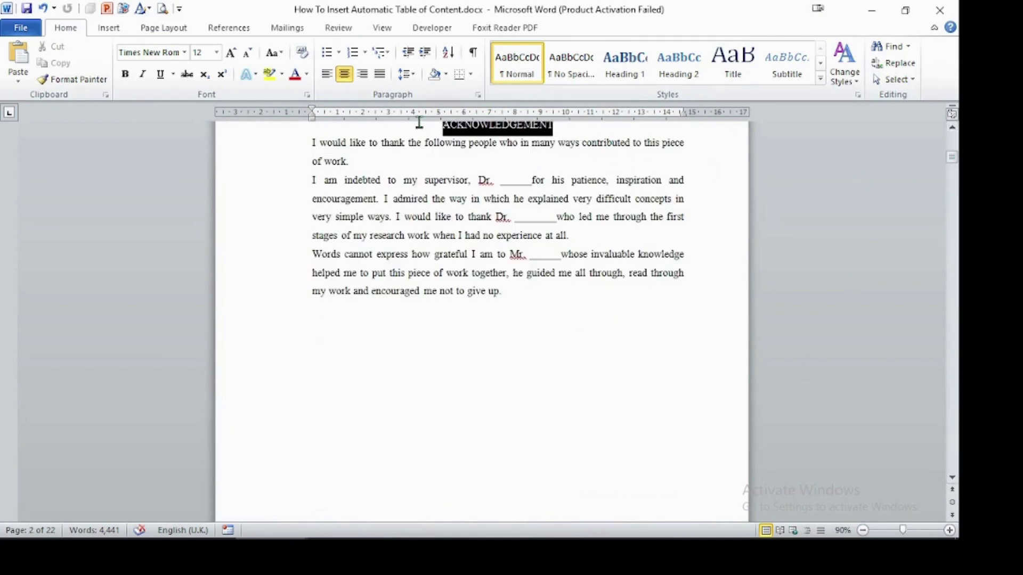
{"action": "left_click", "coordinate": [952, 129]}
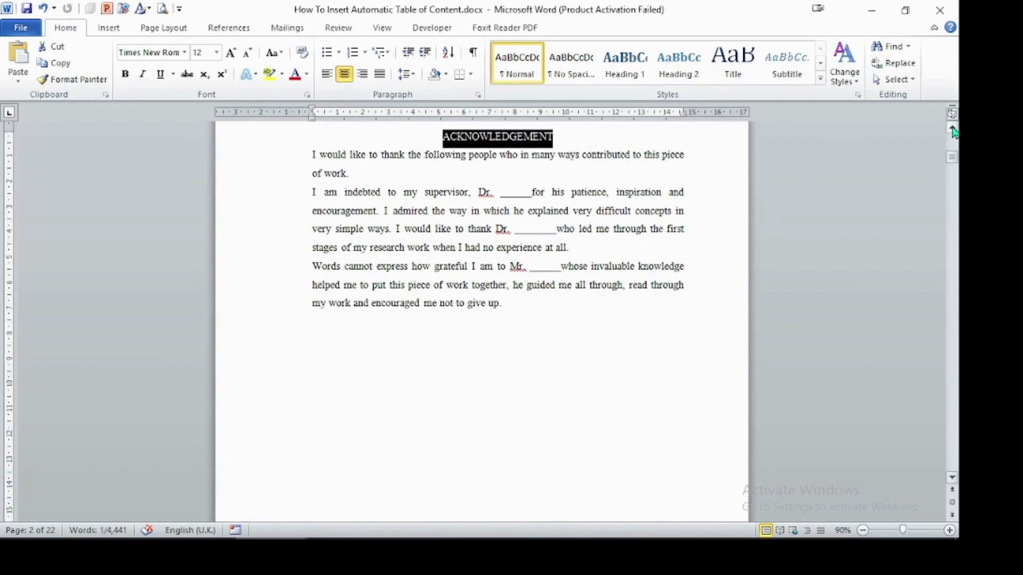
{"action": "left_click", "coordinate": [952, 130]}
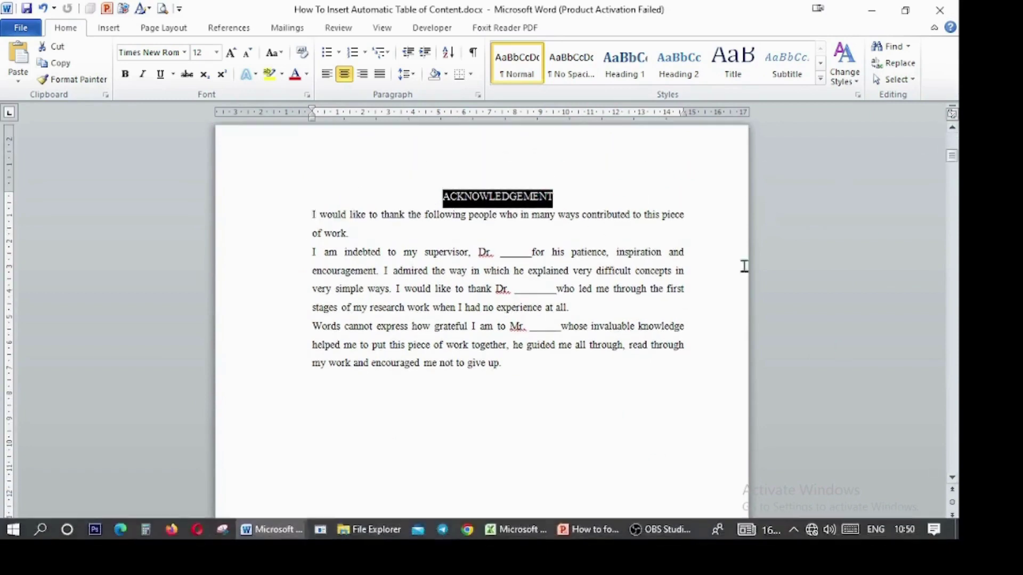
{"action": "left_click", "coordinate": [631, 67]}
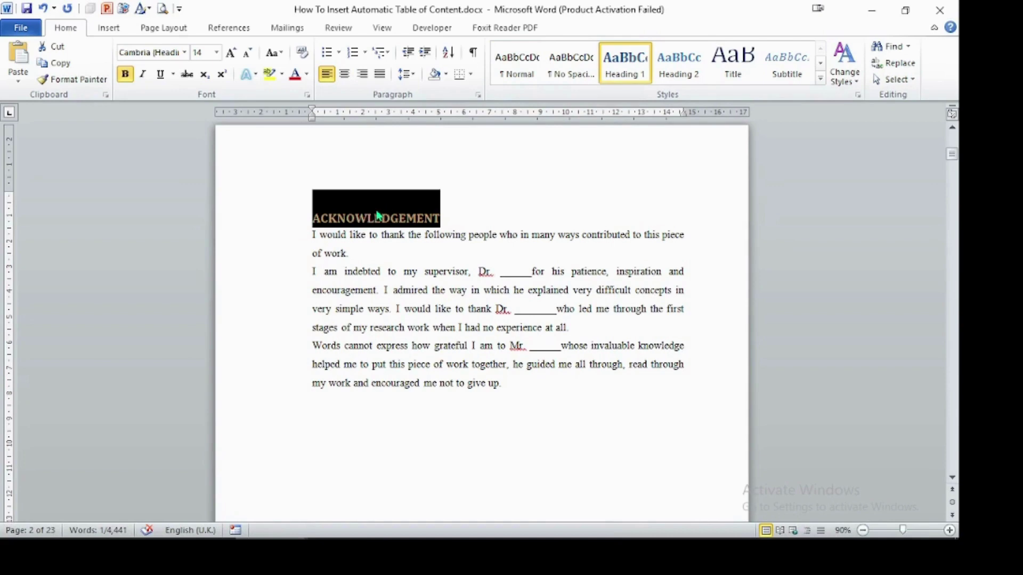
{"action": "left_click", "coordinate": [499, 209]}
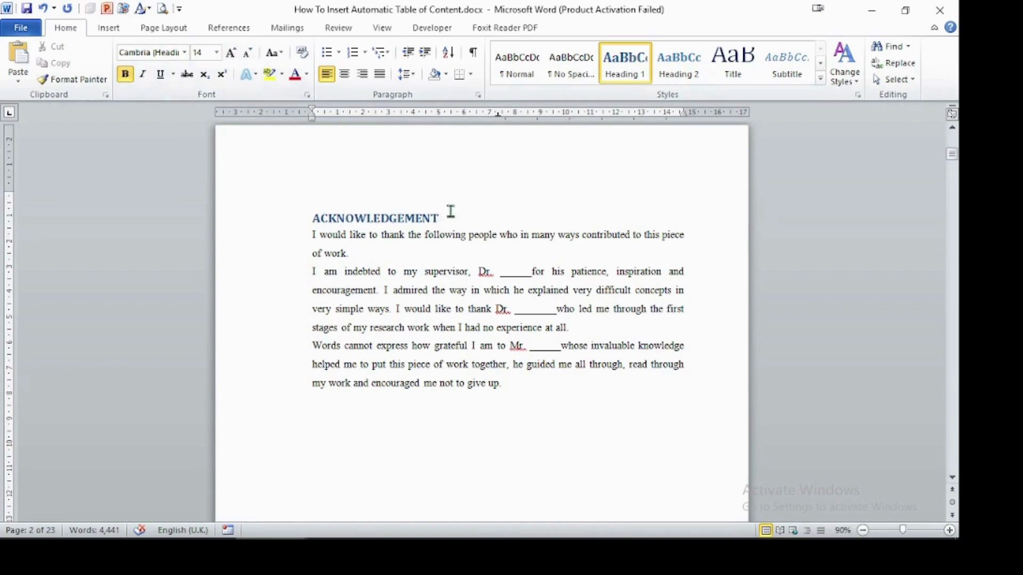
Step: Modify the Heading 1 style to use Times New Roman, size 12, with black as the font colour
{"action": "left_click_drag", "start_coordinate": [451, 219], "coordinate": [254, 223]}
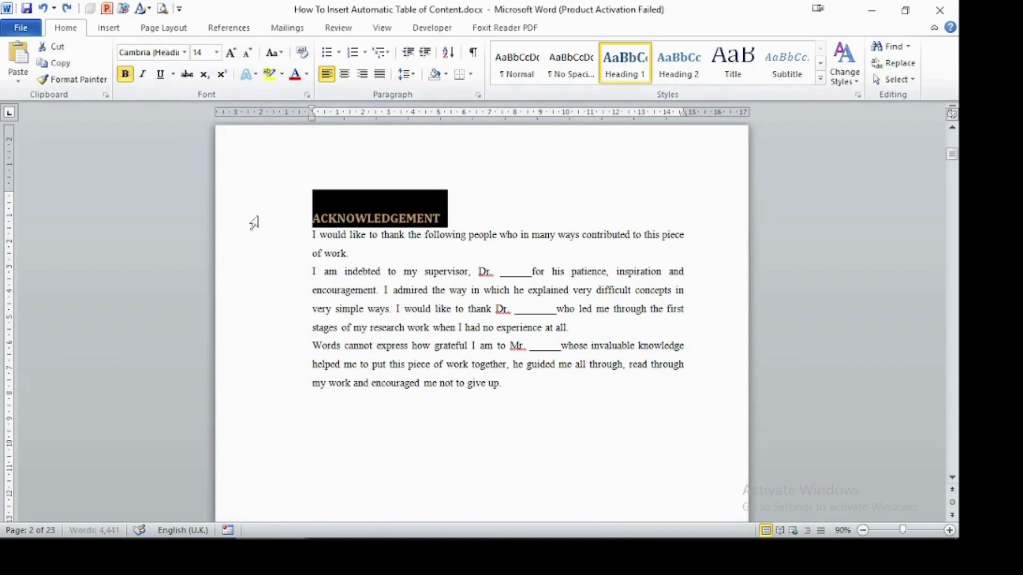
{"action": "right_click", "coordinate": [631, 72]}
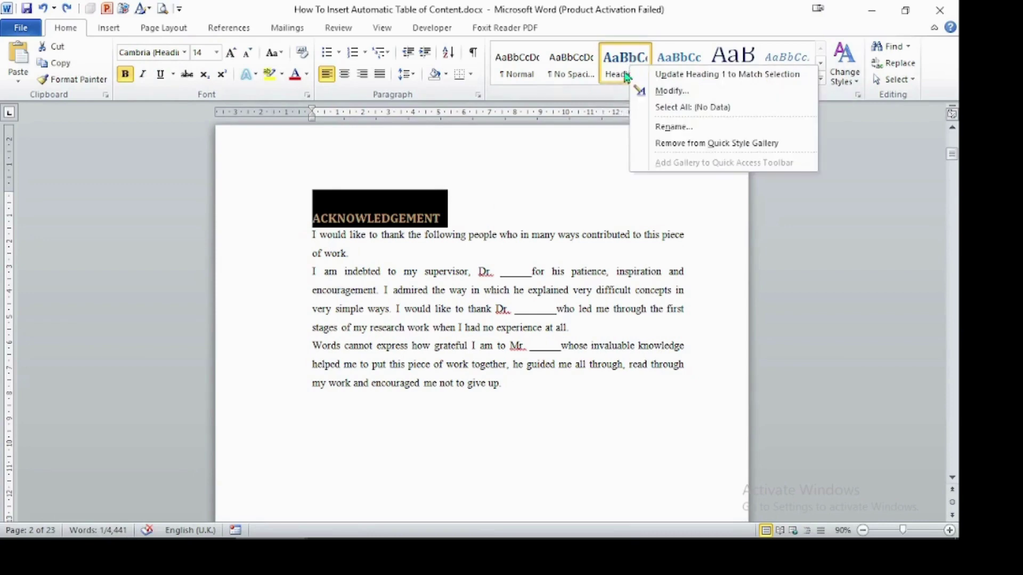
{"action": "left_click", "coordinate": [670, 91]}
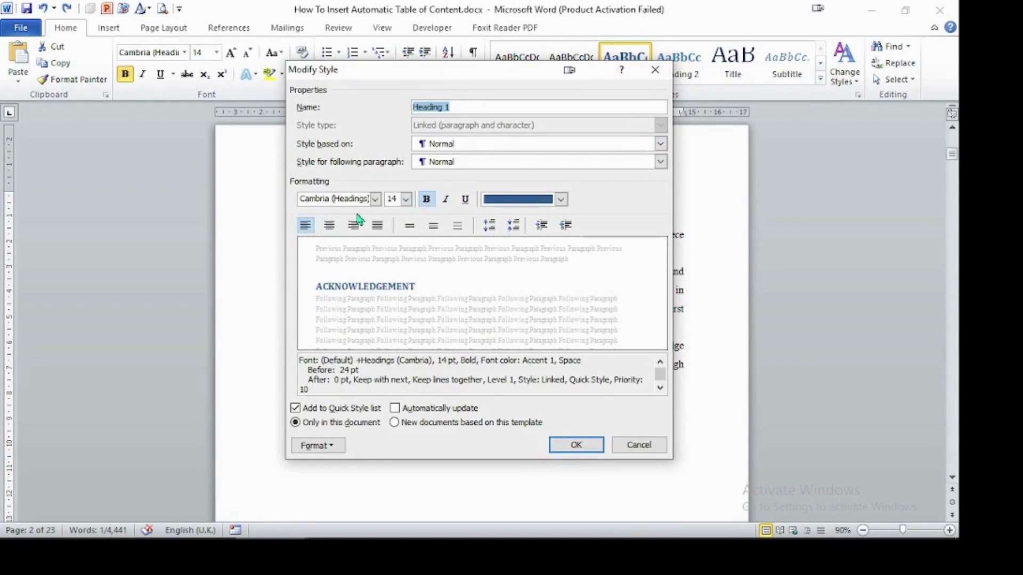
{"action": "left_click", "coordinate": [375, 202]}
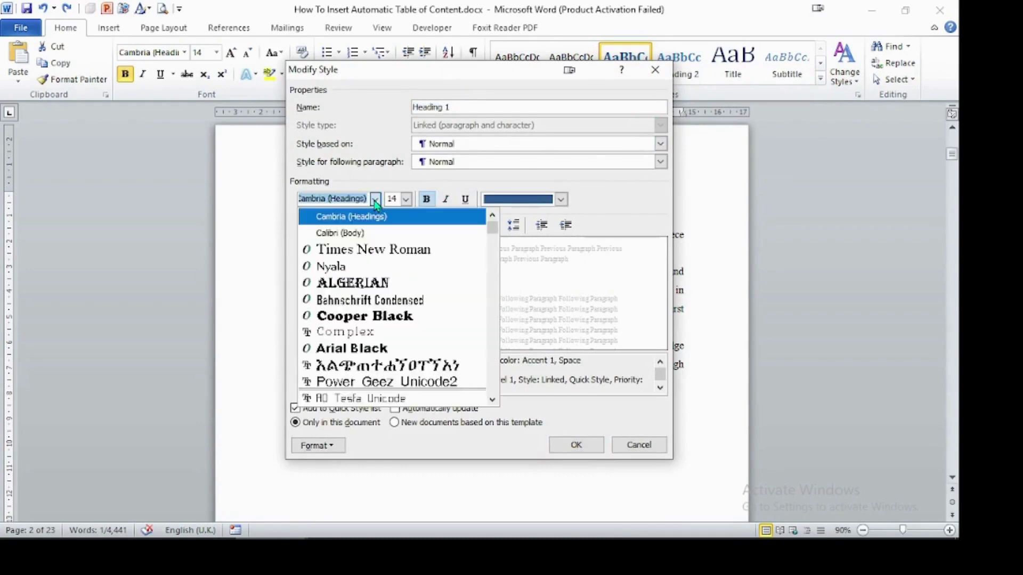
{"action": "left_click", "coordinate": [392, 248]}
{"action": "left_click", "coordinate": [405, 200]}
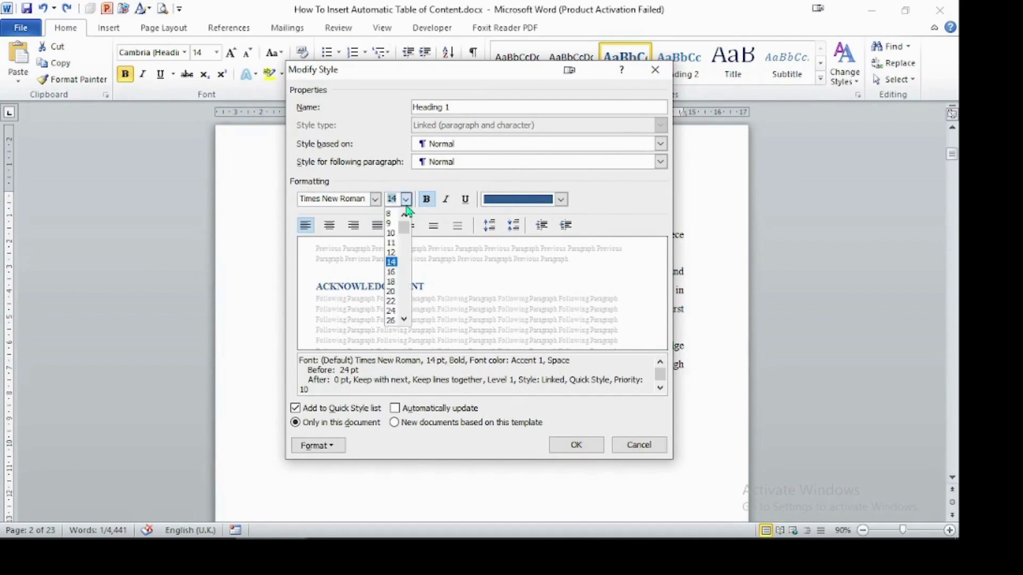
{"action": "left_click", "coordinate": [392, 252]}
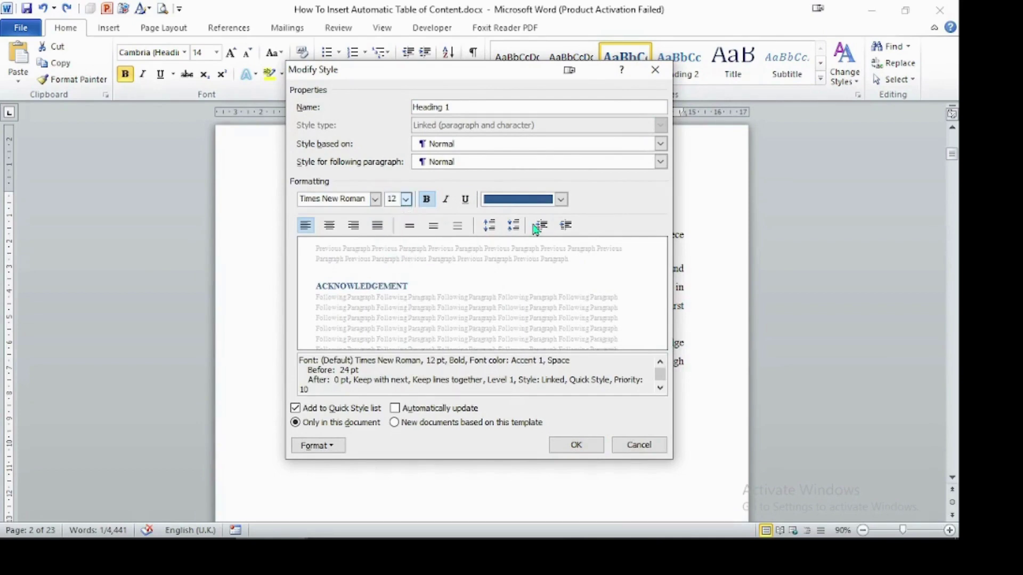
{"action": "left_click", "coordinate": [561, 200]}
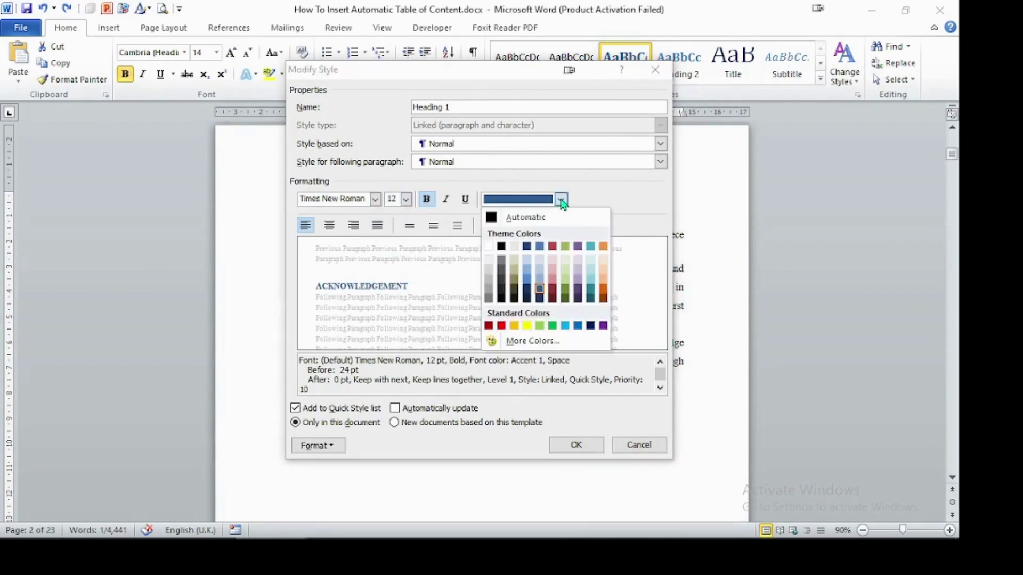
{"action": "left_click", "coordinate": [501, 247]}
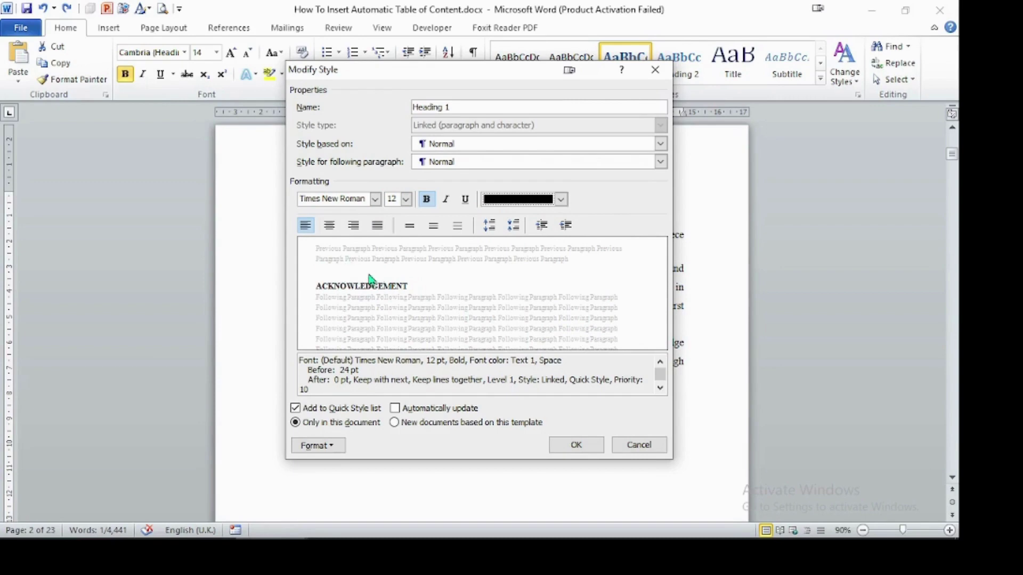
Step: Centre the Heading 1 style, set its paragraph spacing to 6 pt before and 6 pt after, and save the style changes
{"action": "left_click", "coordinate": [329, 226]}
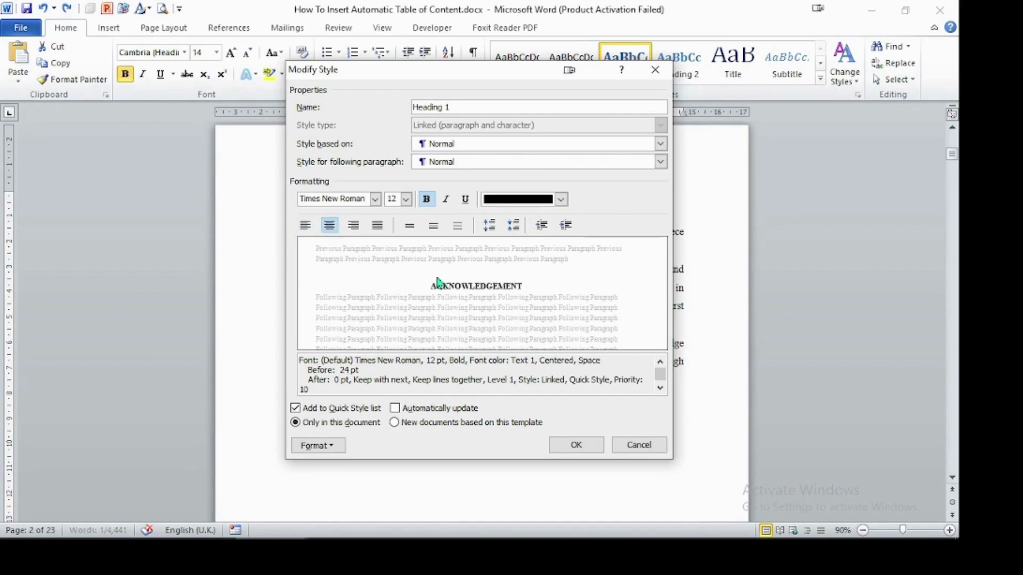
{"action": "left_click", "coordinate": [513, 225]}
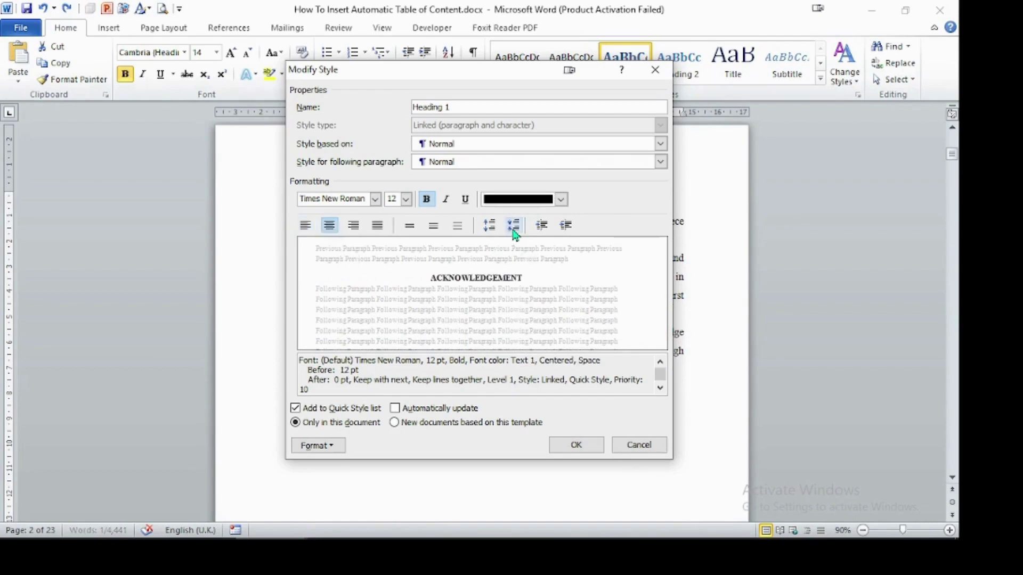
{"action": "left_click", "coordinate": [513, 226]}
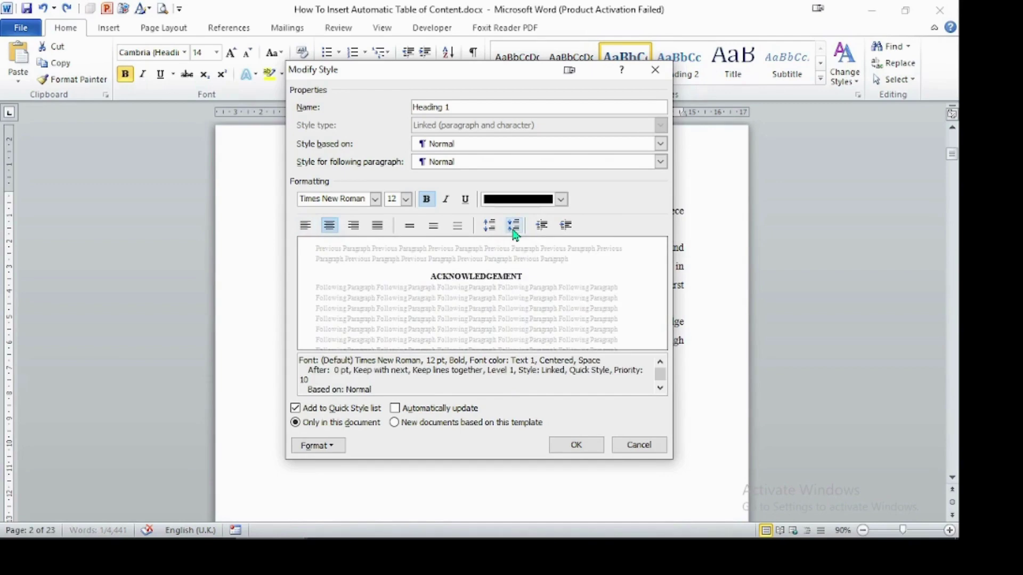
{"action": "left_click", "coordinate": [489, 226]}
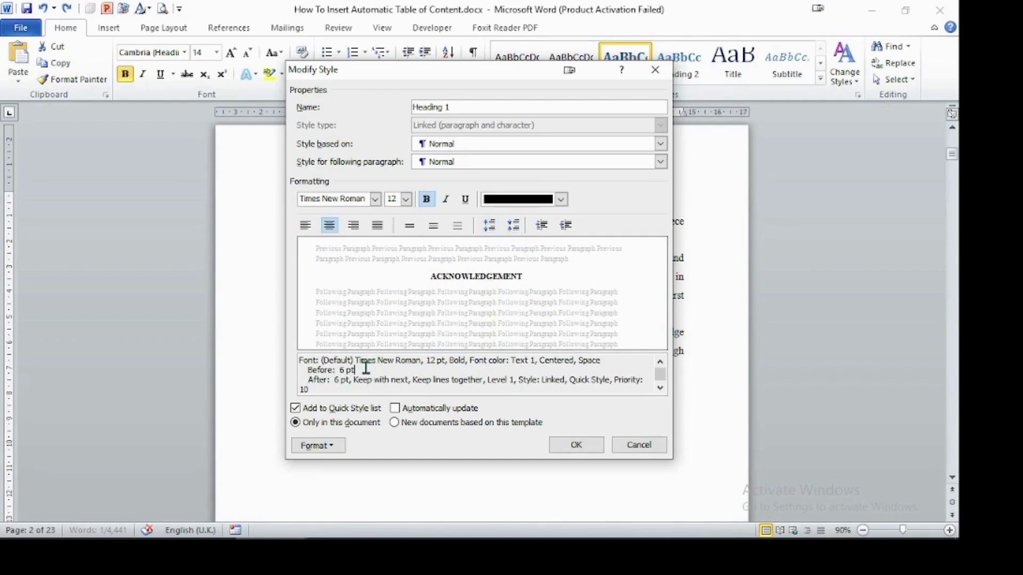
{"action": "left_click_drag", "start_coordinate": [354, 371], "coordinate": [333, 371]}
{"action": "left_click", "coordinate": [339, 388]}
{"action": "left_click_drag", "start_coordinate": [349, 379], "coordinate": [313, 380]}
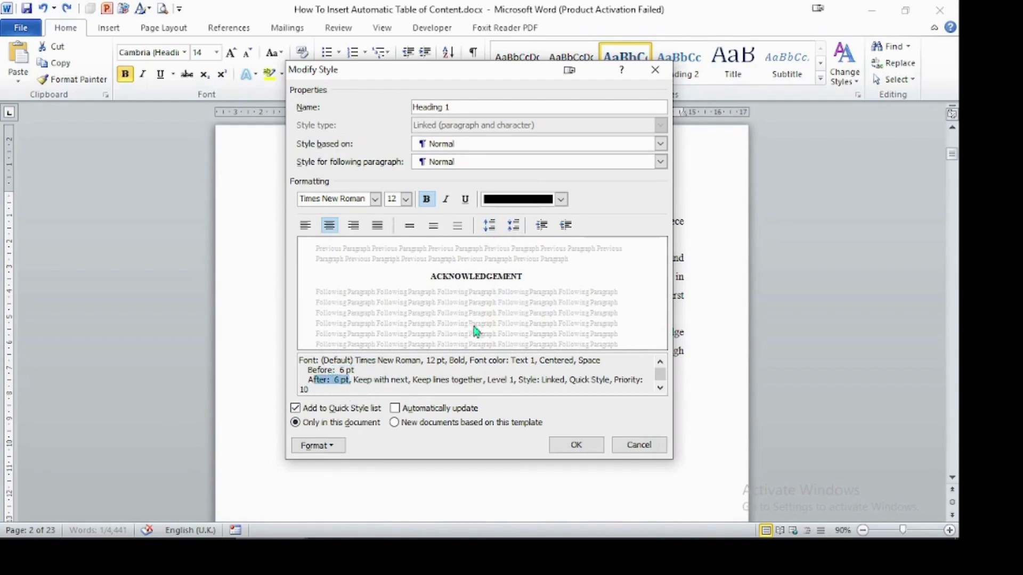
{"action": "left_click", "coordinate": [577, 445]}
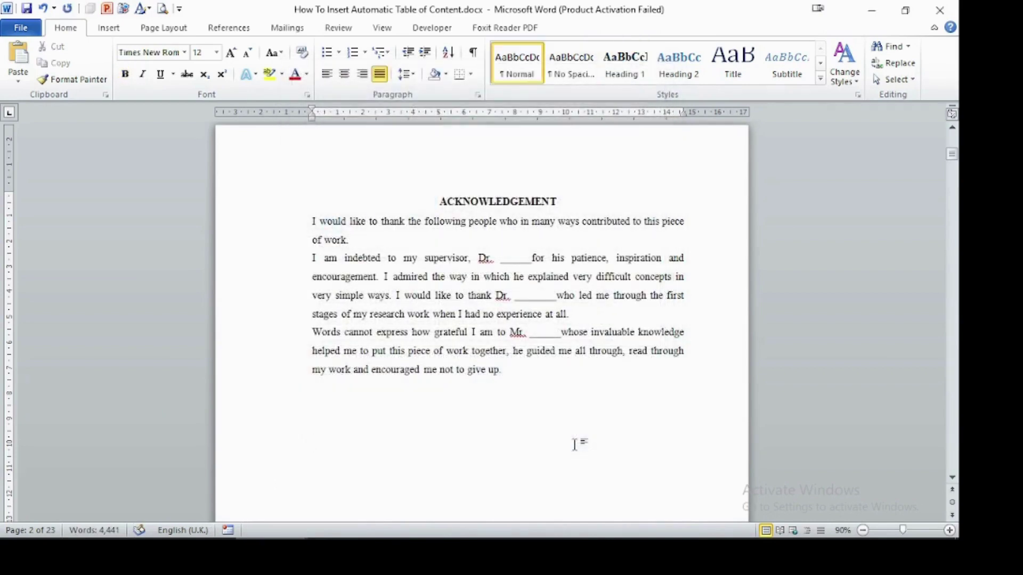
Step: Apply the Heading 1 style to the TABLE OF CONTENTS title and remove the empty line above it
{"action": "scroll", "coordinate": [602, 380], "scroll_direction": "down", "scroll_amount": 10}
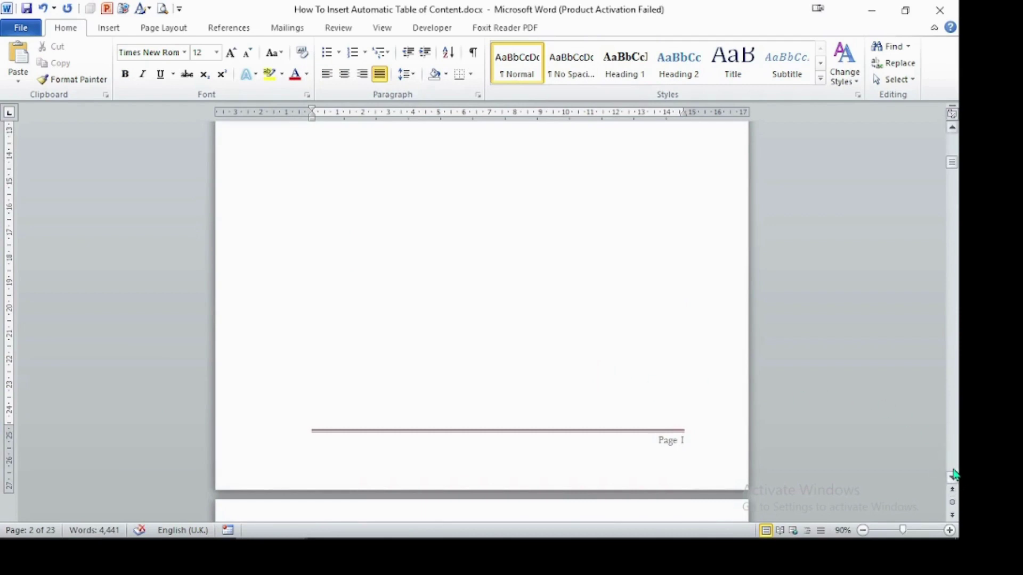
{"action": "left_click_drag", "start_coordinate": [953, 474], "coordinate": [953, 482]}
{"action": "left_click", "coordinate": [433, 193]}
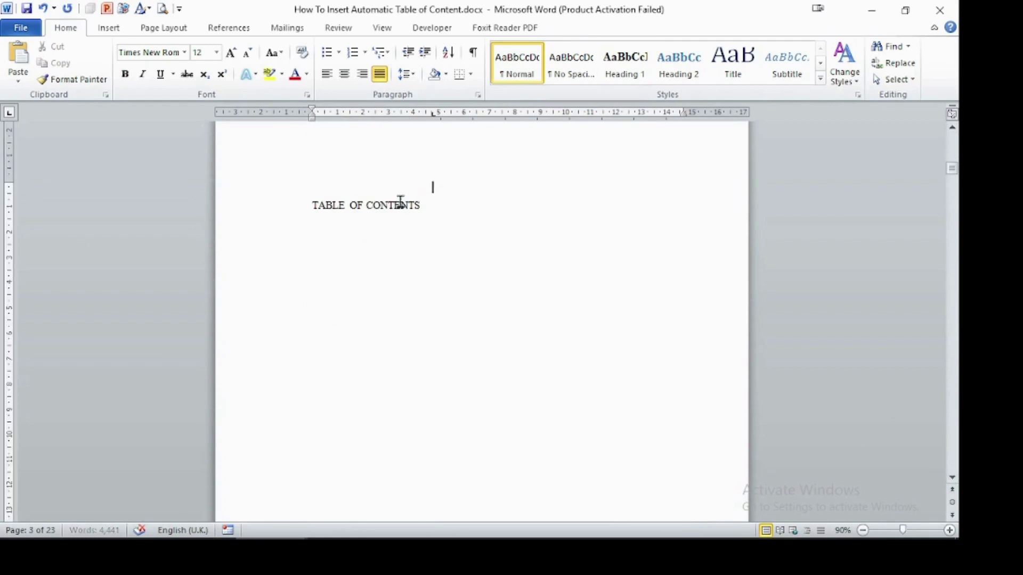
{"action": "left_click_drag", "start_coordinate": [311, 205], "coordinate": [412, 208]}
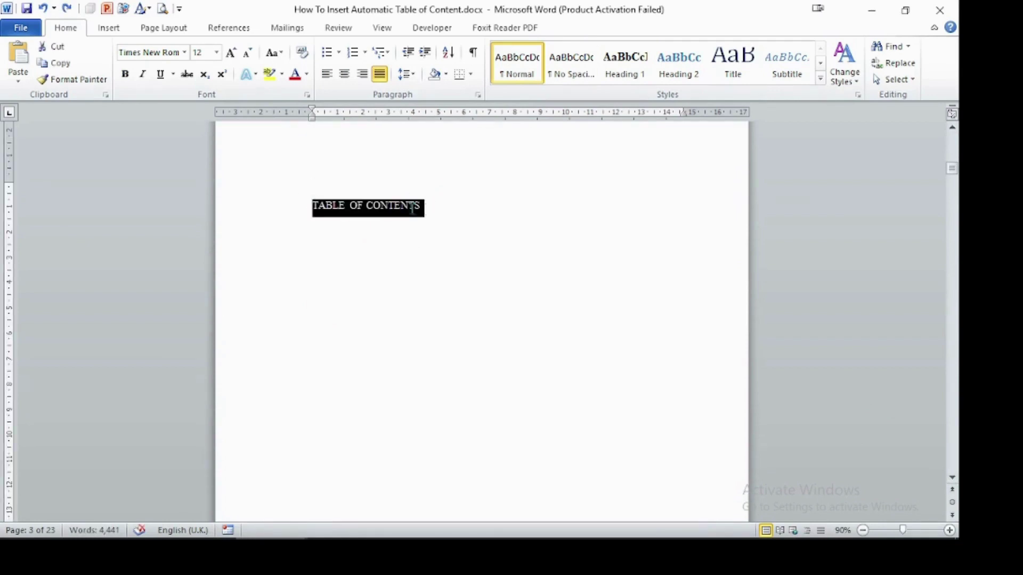
{"action": "left_click", "coordinate": [621, 74]}
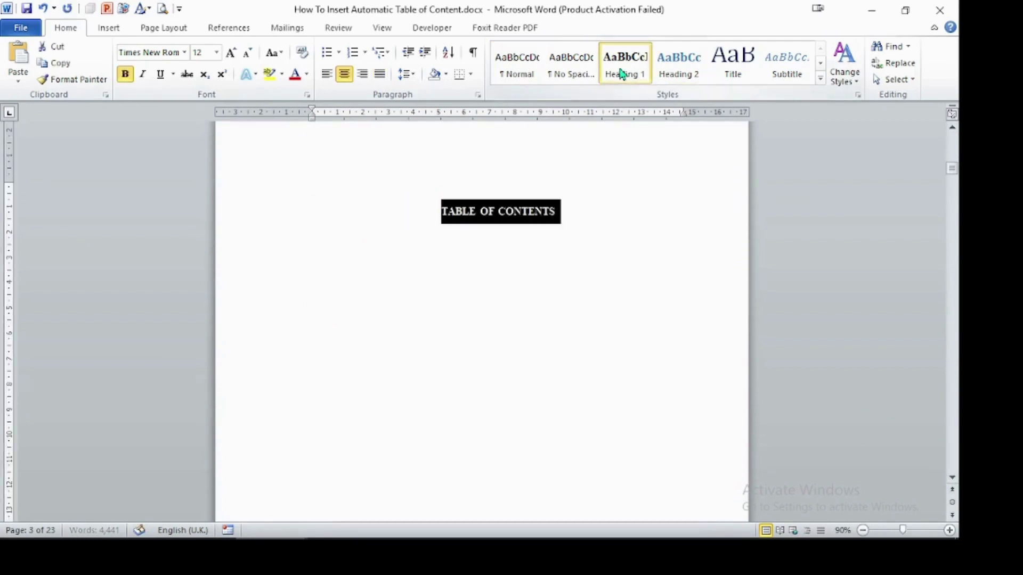
{"action": "left_click", "coordinate": [451, 188]}
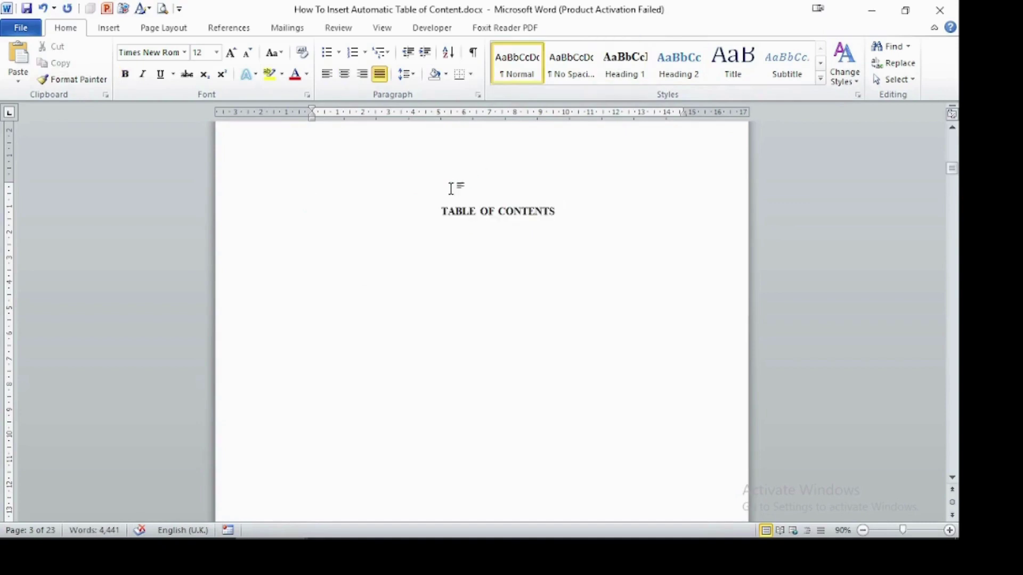
{"action": "key", "text": "Delete"}
Step: Apply the Heading 1 style to the LIST OF FIGURES title
{"action": "scroll", "coordinate": [614, 360], "scroll_direction": "down", "scroll_amount": 5}
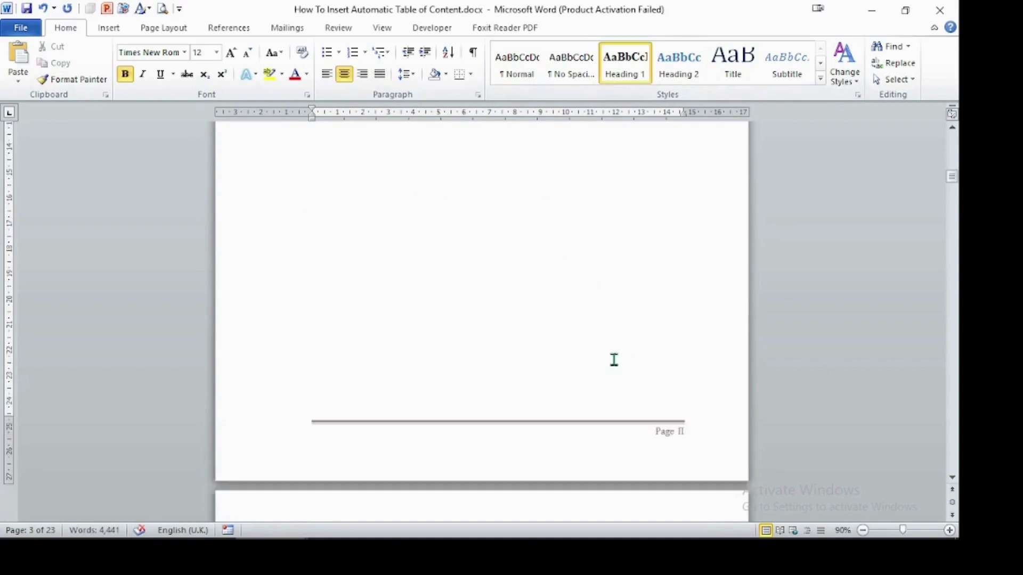
{"action": "scroll", "coordinate": [614, 359], "scroll_direction": "down", "scroll_amount": 5}
{"action": "left_click_drag", "start_coordinate": [548, 198], "coordinate": [441, 187]}
{"action": "left_click", "coordinate": [459, 206]}
{"action": "left_click", "coordinate": [624, 75]}
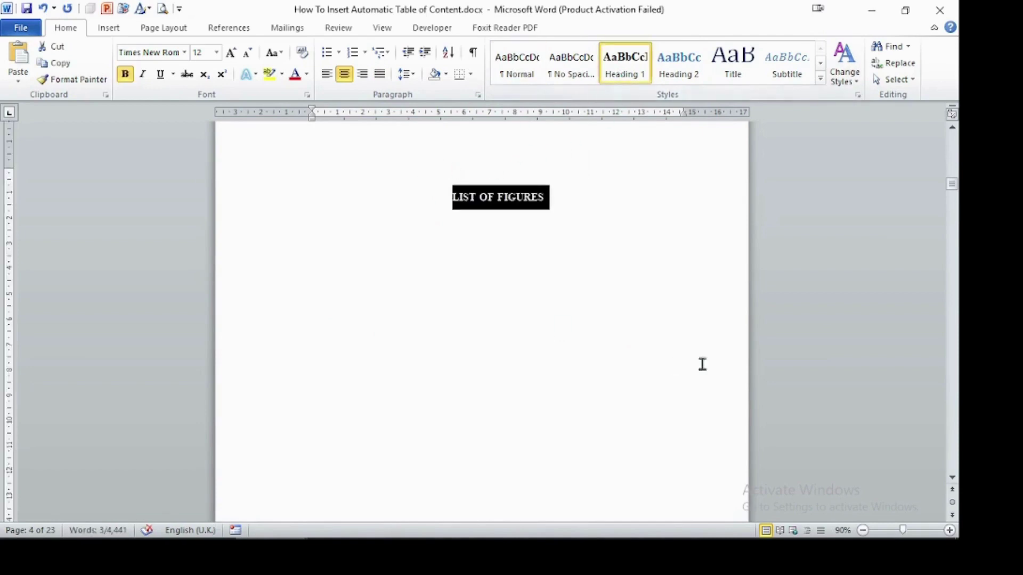
Step: Apply the Heading 1 style to the LIST OF TABLE title and remove the empty lines above it
{"action": "left_click", "coordinate": [952, 450]}
{"action": "left_click", "coordinate": [547, 219]}
{"action": "key", "text": "Return"}
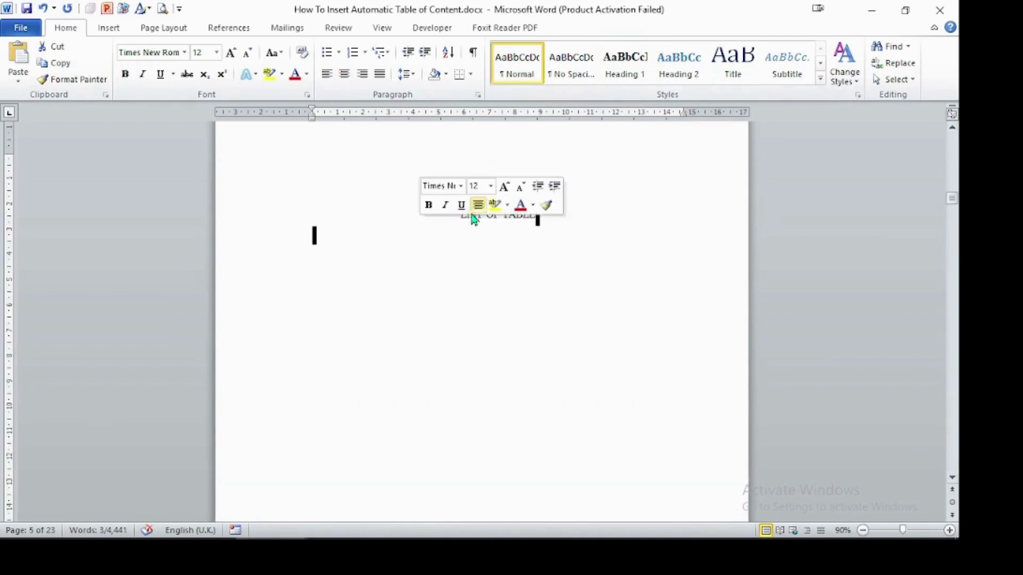
{"action": "left_click_drag", "start_coordinate": [456, 218], "coordinate": [562, 217]}
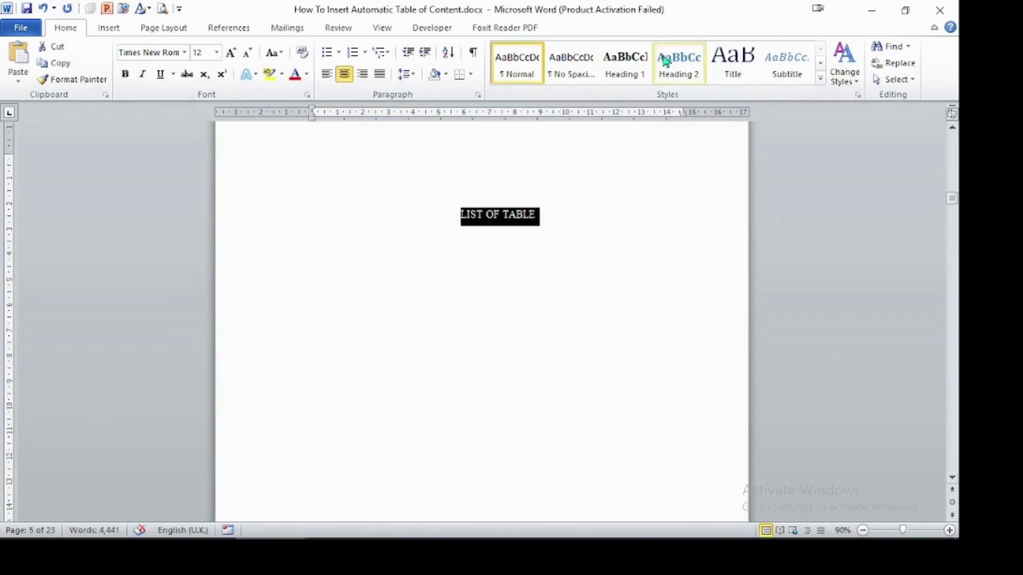
{"action": "left_click", "coordinate": [623, 62]}
{"action": "left_click", "coordinate": [490, 165]}
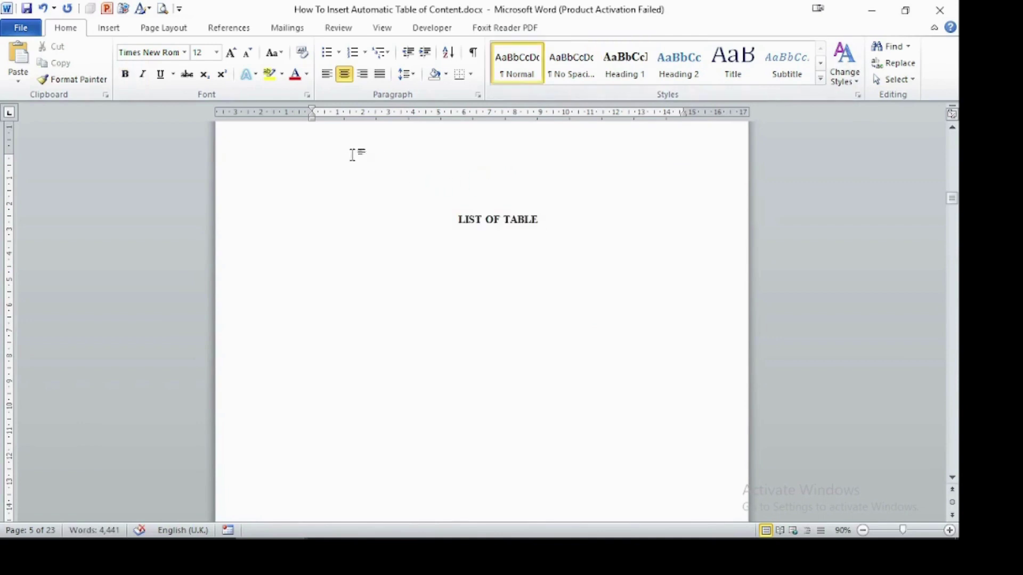
{"action": "key", "text": "Delete"}
{"action": "key", "text": "Delete"}
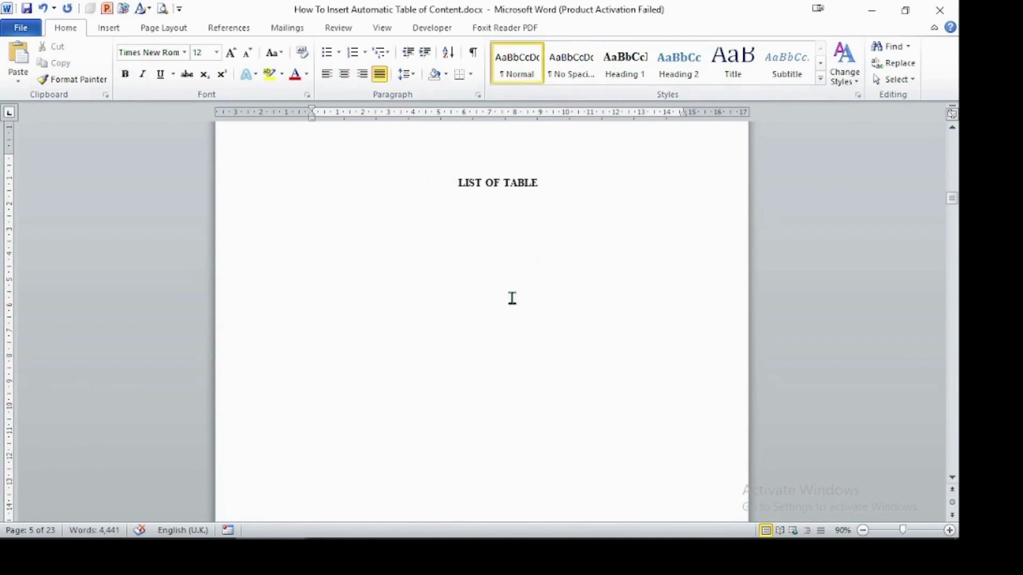
{"action": "key", "text": "Delete"}
Step: Apply the Heading 1 style to the EXCUTIVE SUMMARY title
{"action": "scroll", "coordinate": [533, 334], "scroll_direction": "down", "scroll_amount": 10}
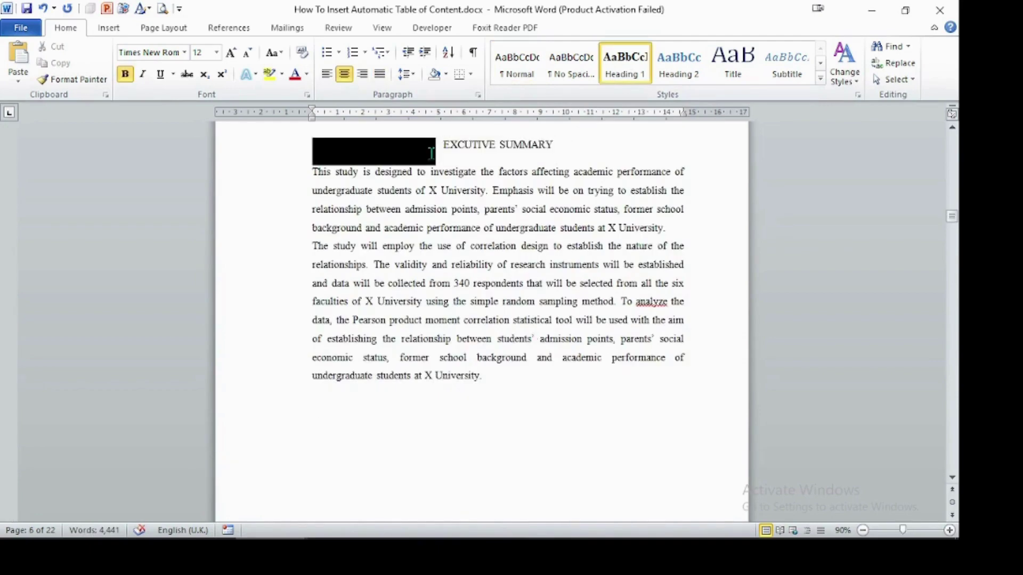
{"action": "left_click", "coordinate": [445, 144]}
{"action": "left_click_drag", "start_coordinate": [445, 144], "coordinate": [554, 147]}
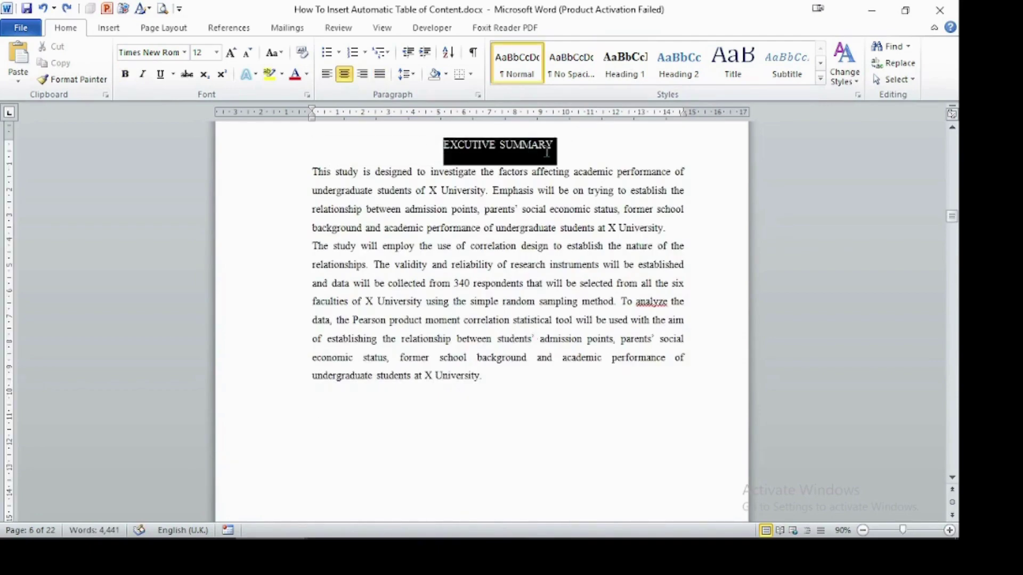
{"action": "left_click", "coordinate": [620, 74]}
Step: Apply the Heading 1 style to both the CHAPTER ONE and INTRODUCTION title lines
{"action": "left_click", "coordinate": [953, 445]}
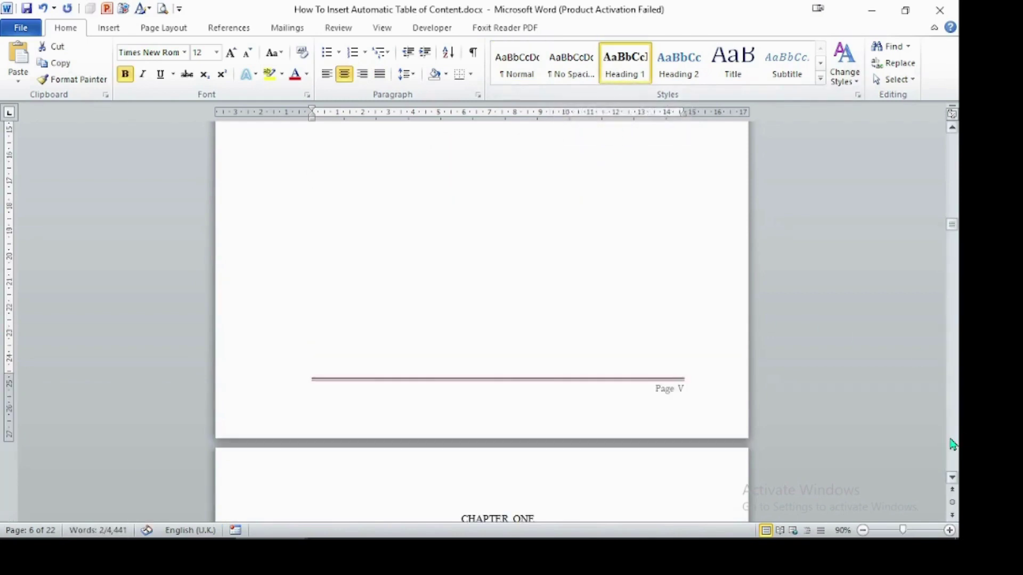
{"action": "left_click", "coordinate": [952, 478]}
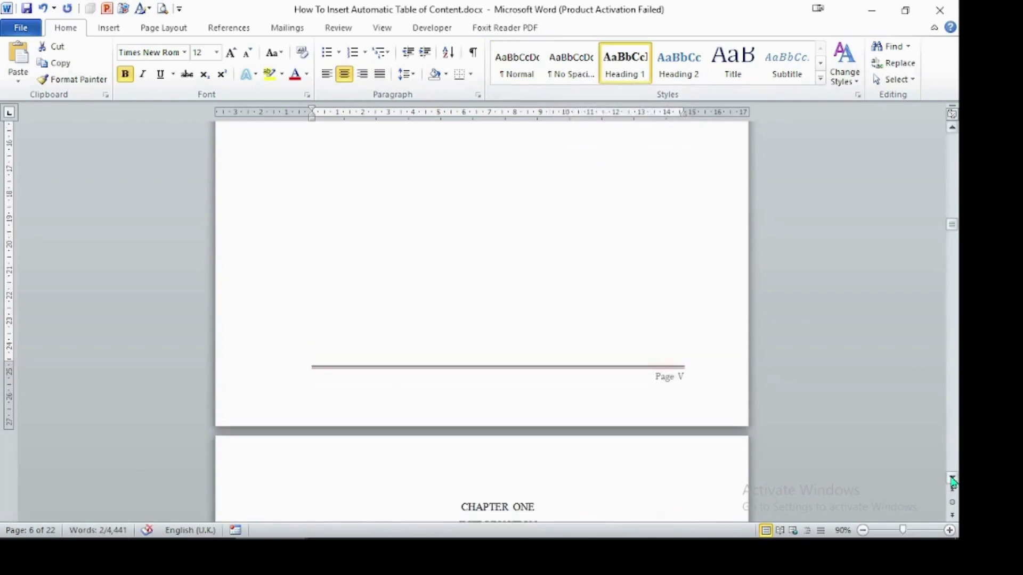
{"action": "left_click", "coordinate": [952, 478]}
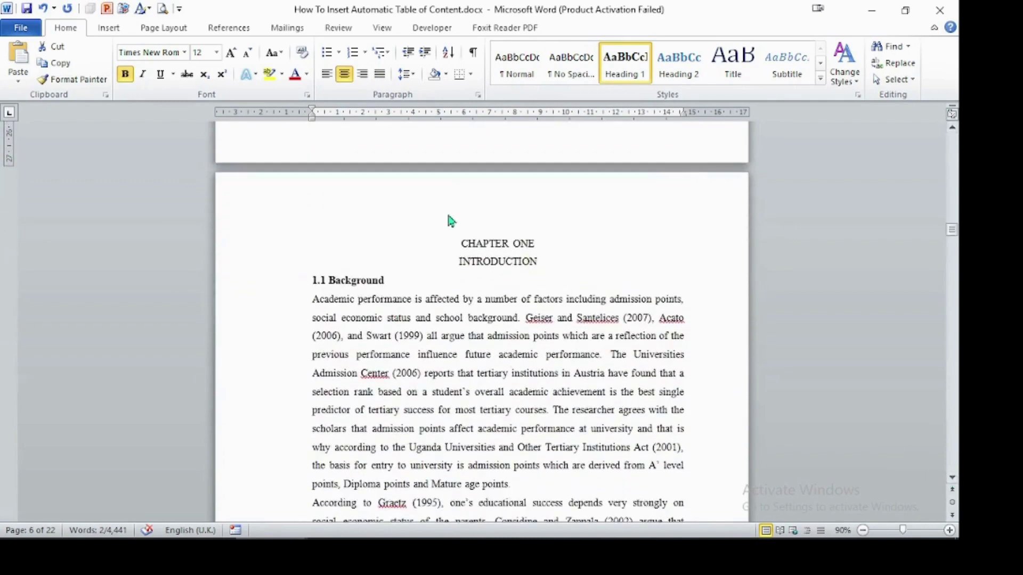
{"action": "left_click_drag", "start_coordinate": [461, 242], "coordinate": [542, 263]}
{"action": "left_click", "coordinate": [623, 69]}
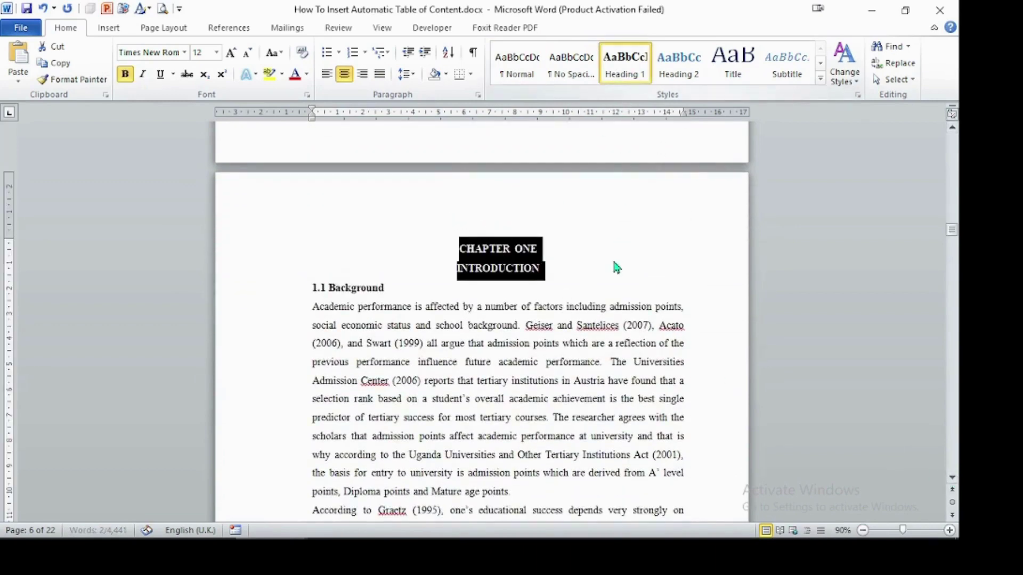
{"action": "left_click", "coordinate": [590, 273]}
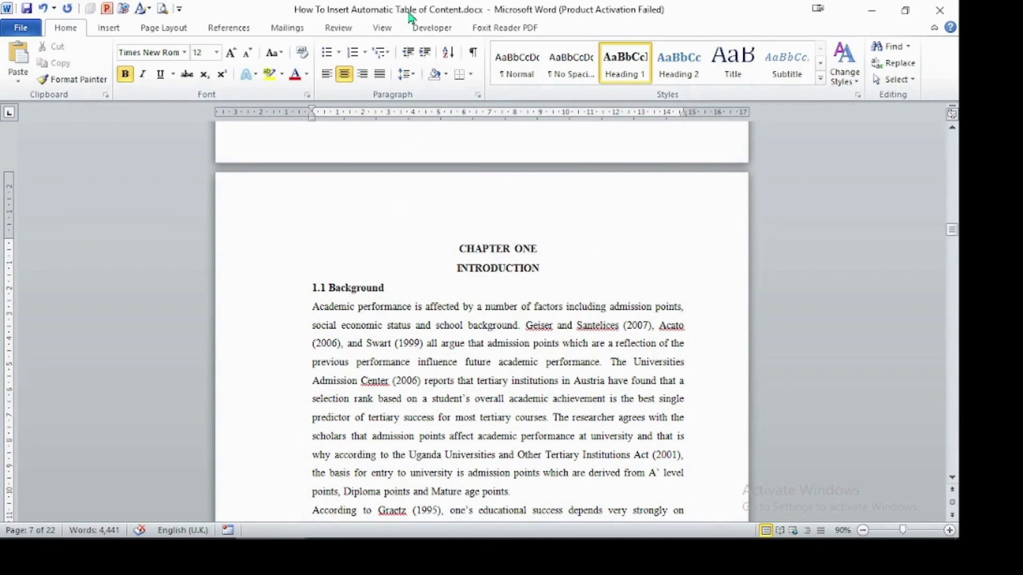
Step: Show the Navigation Pane beside the document
{"action": "left_click", "coordinate": [382, 28]}
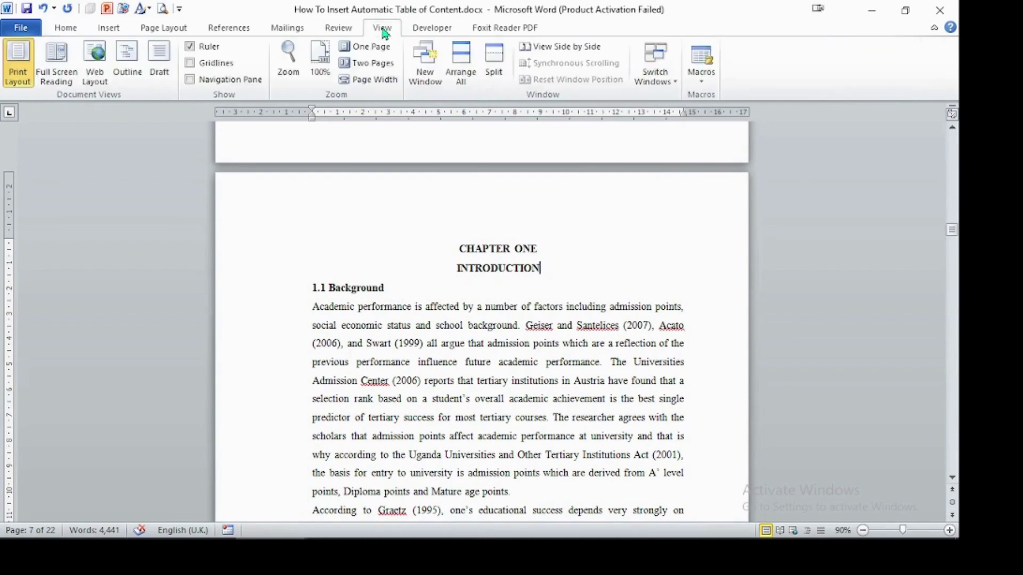
{"action": "left_click", "coordinate": [203, 84]}
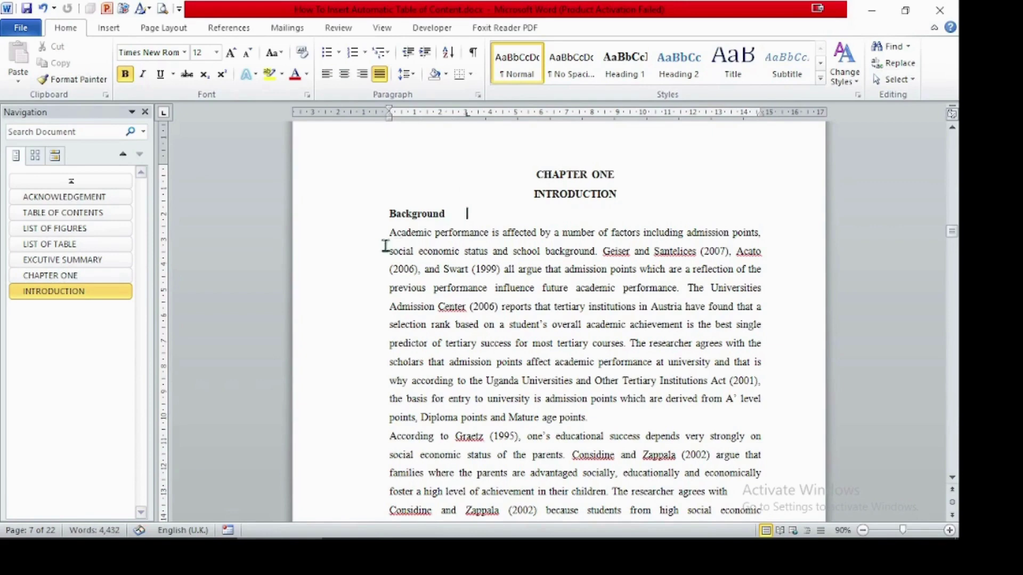
Step: Apply the Heading 2 style to the Background heading under INTRODUCTION and modify the style to Times New Roman, 12 pt, black
{"action": "double_click", "coordinate": [442, 214]}
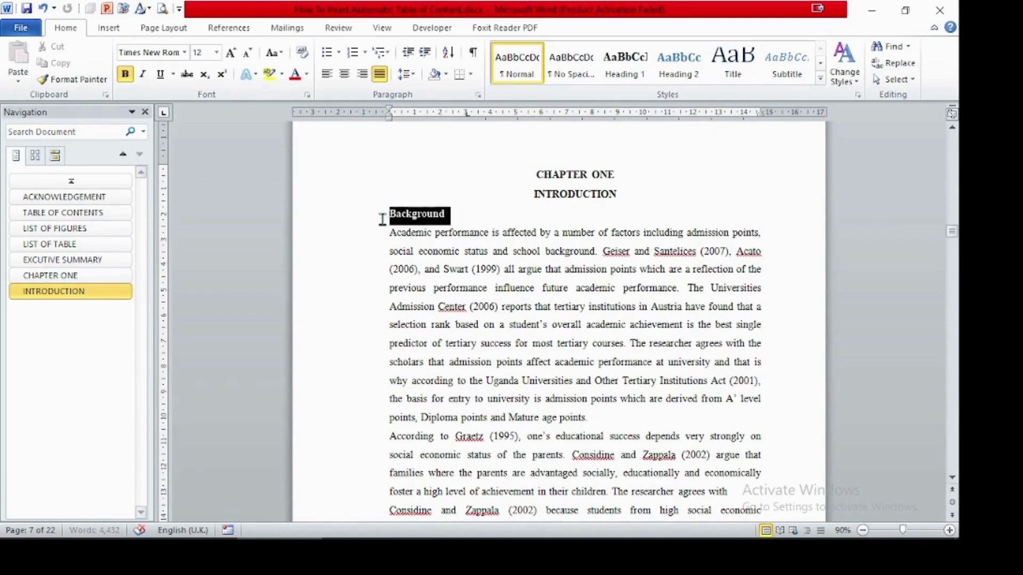
{"action": "left_click", "coordinate": [679, 64]}
{"action": "right_click", "coordinate": [689, 66]}
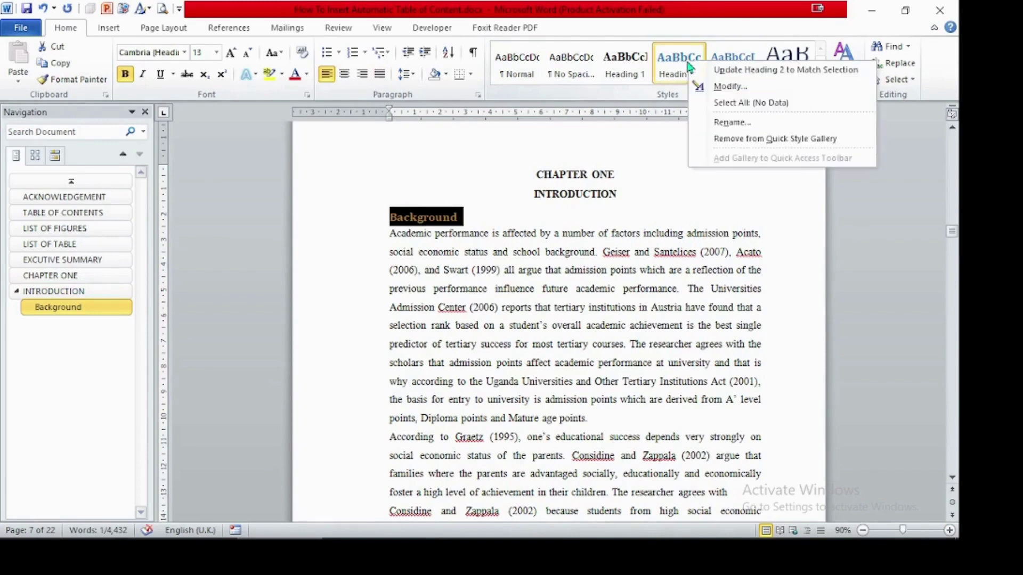
{"action": "left_click", "coordinate": [730, 85]}
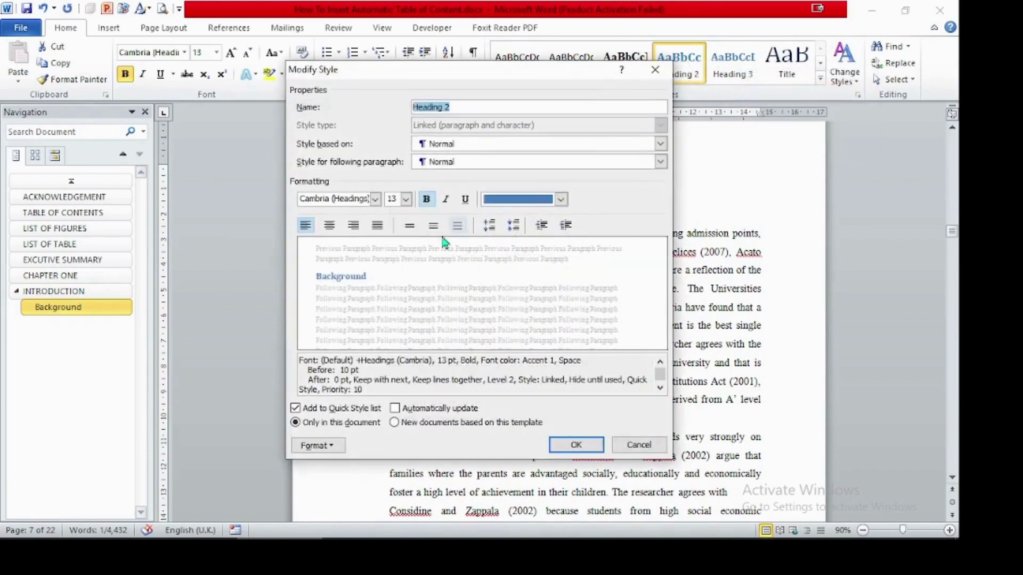
{"action": "left_click", "coordinate": [375, 199]}
{"action": "left_click", "coordinate": [370, 250]}
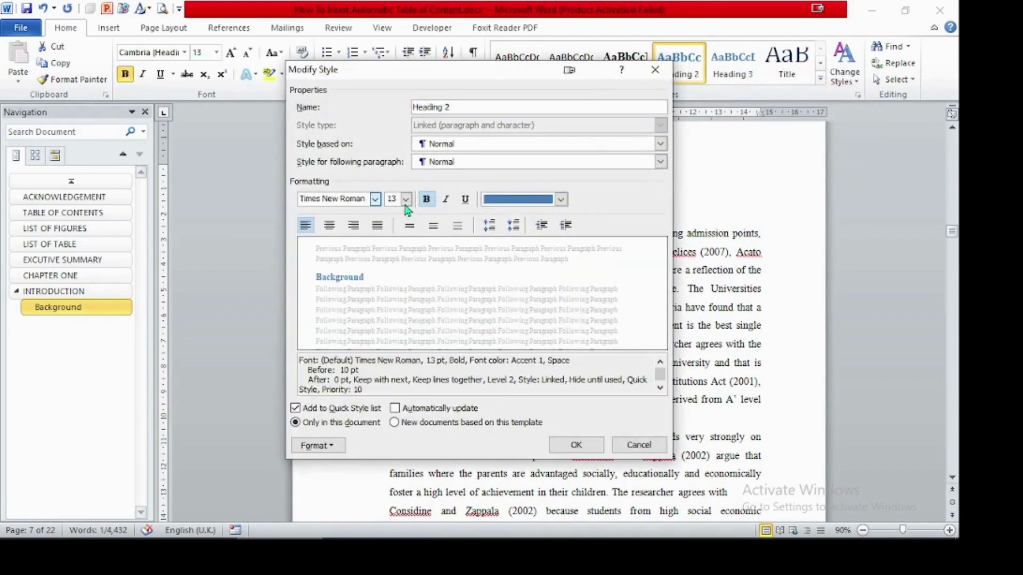
{"action": "left_click", "coordinate": [406, 200]}
{"action": "left_click", "coordinate": [392, 252]}
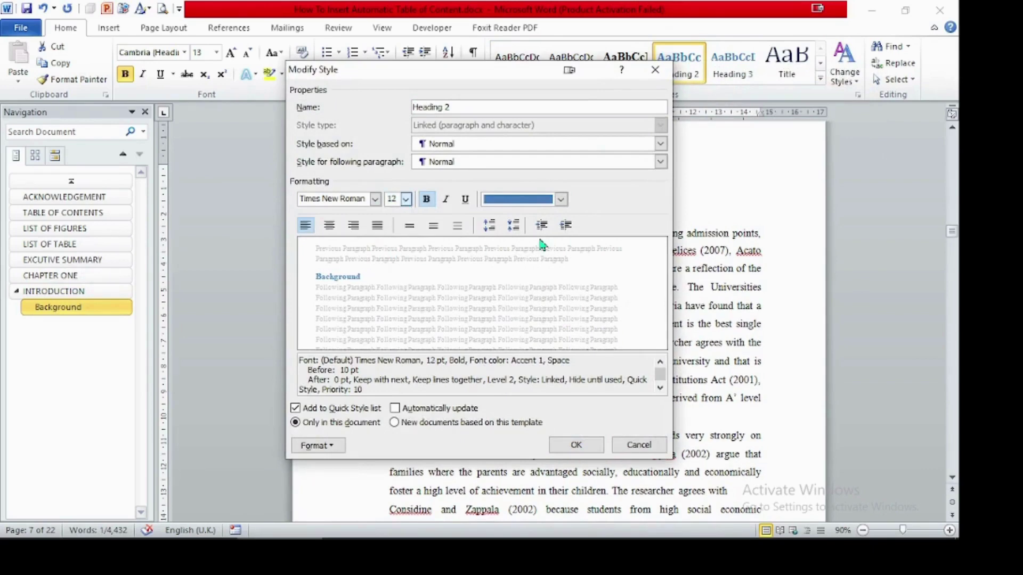
{"action": "left_click", "coordinate": [559, 200]}
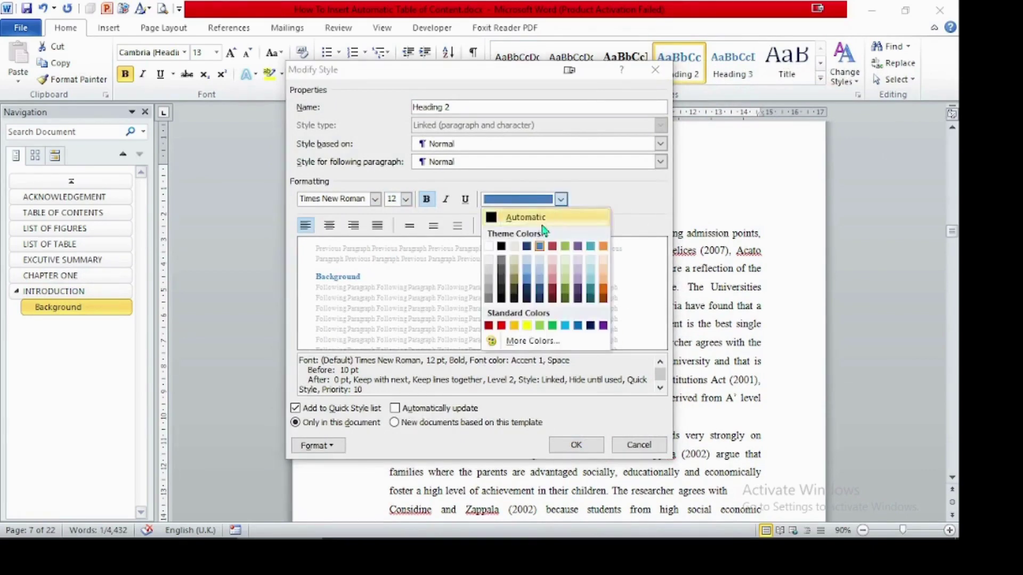
{"action": "left_click", "coordinate": [501, 247]}
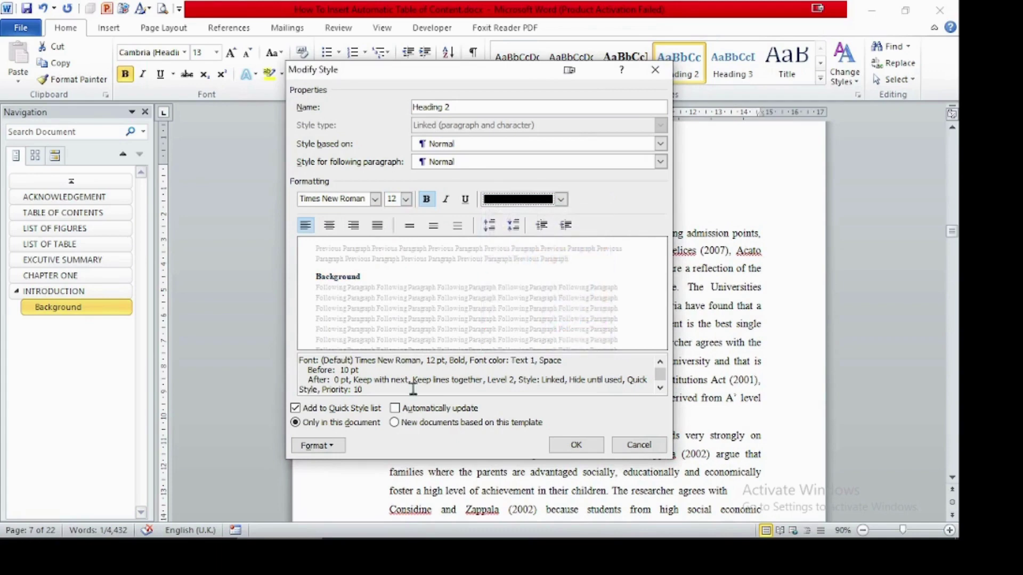
Step: Set the Heading 2 paragraph spacing to 6 pt before and 6 pt after, and save the style changes
{"action": "left_click", "coordinate": [513, 226]}
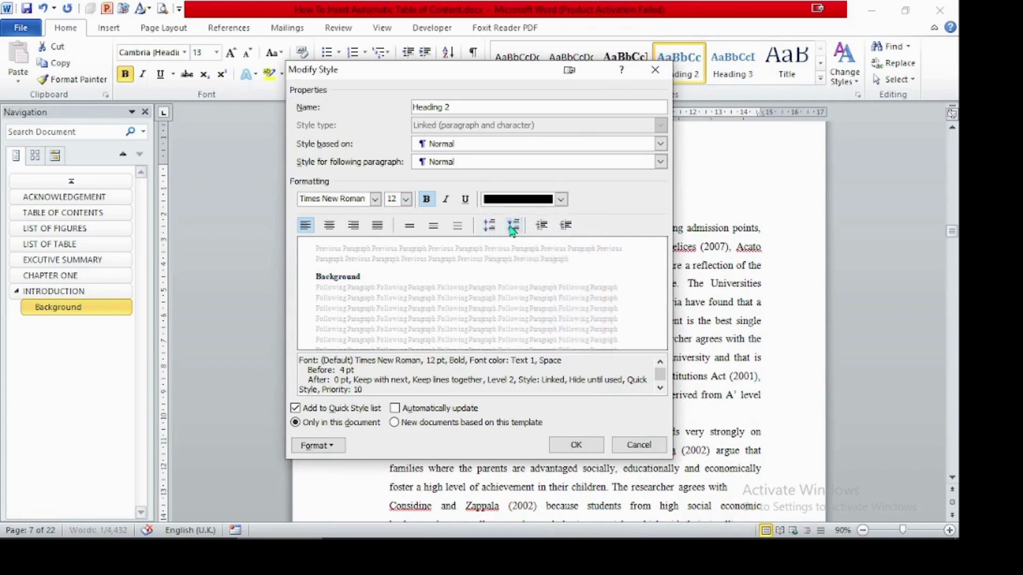
{"action": "left_click", "coordinate": [512, 227]}
{"action": "left_click", "coordinate": [490, 227]}
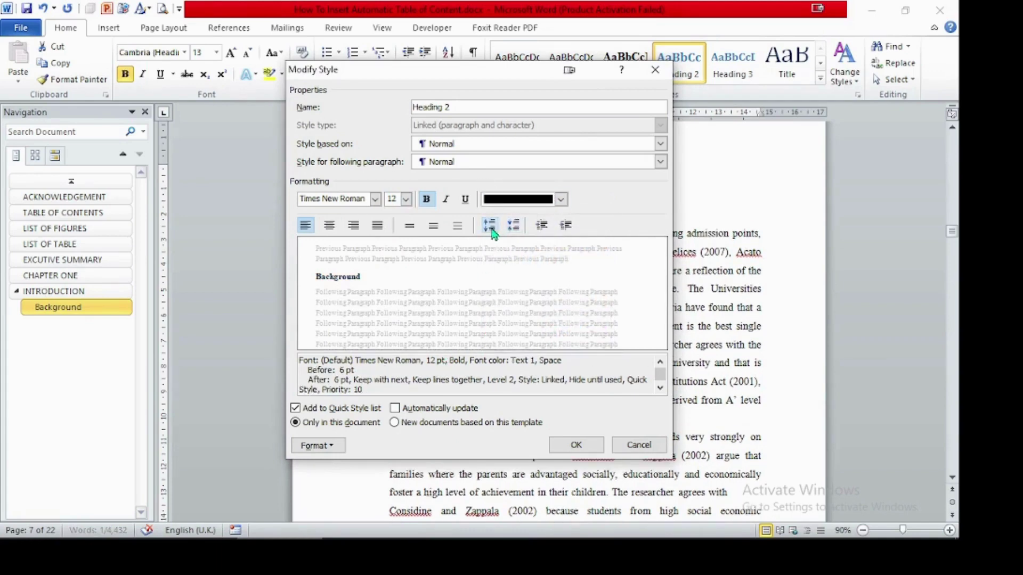
{"action": "left_click", "coordinate": [580, 445]}
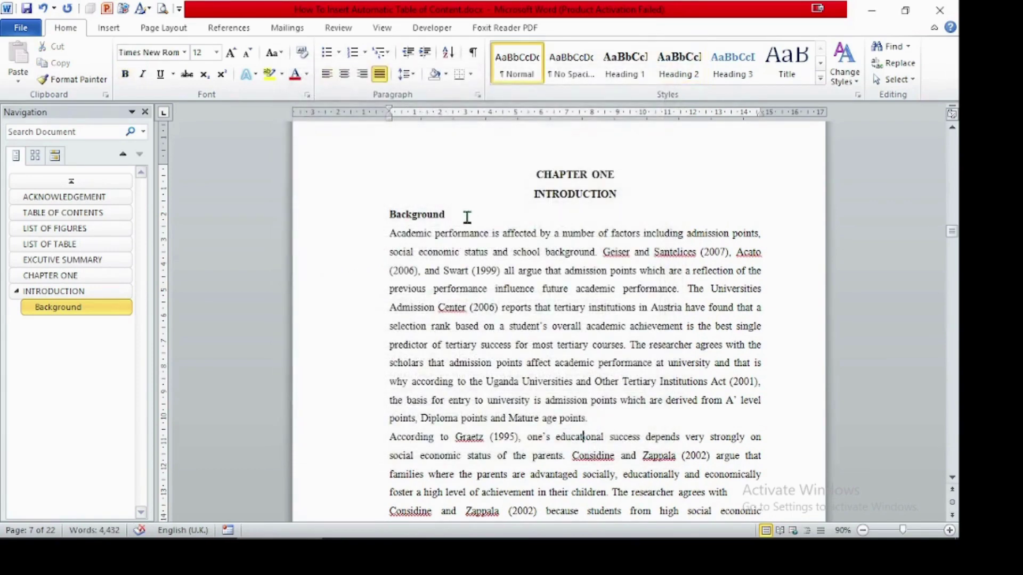
Step: Number the Background heading using the 1.1, 1.2, 1.3 number format
{"action": "left_click_drag", "start_coordinate": [449, 214], "coordinate": [389, 224]}
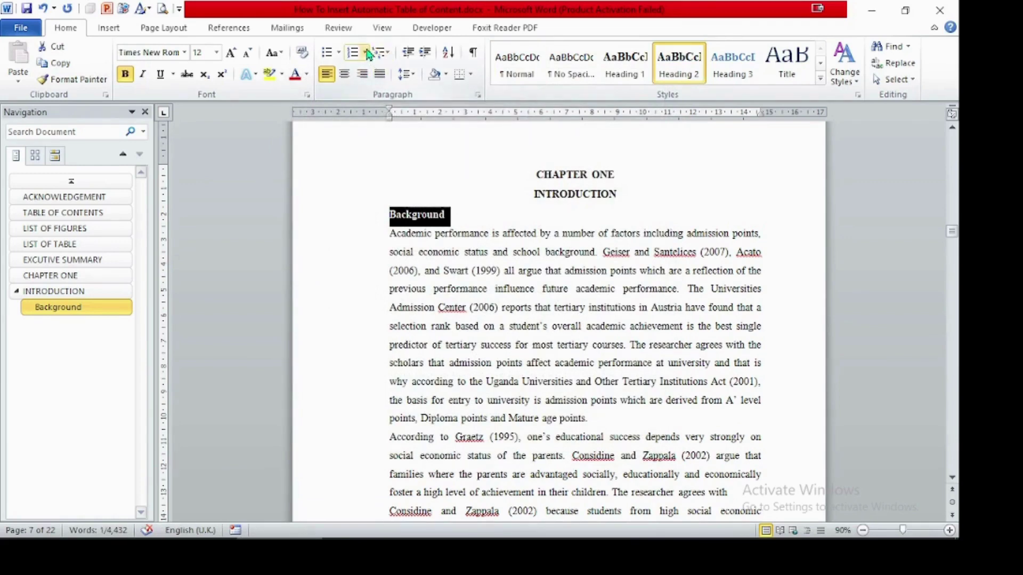
{"action": "left_click", "coordinate": [366, 53]}
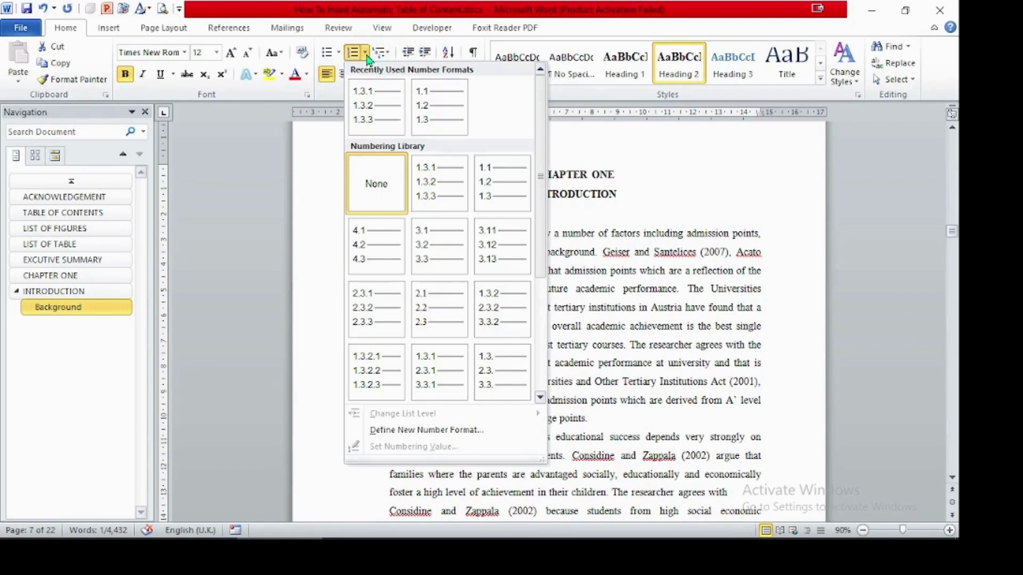
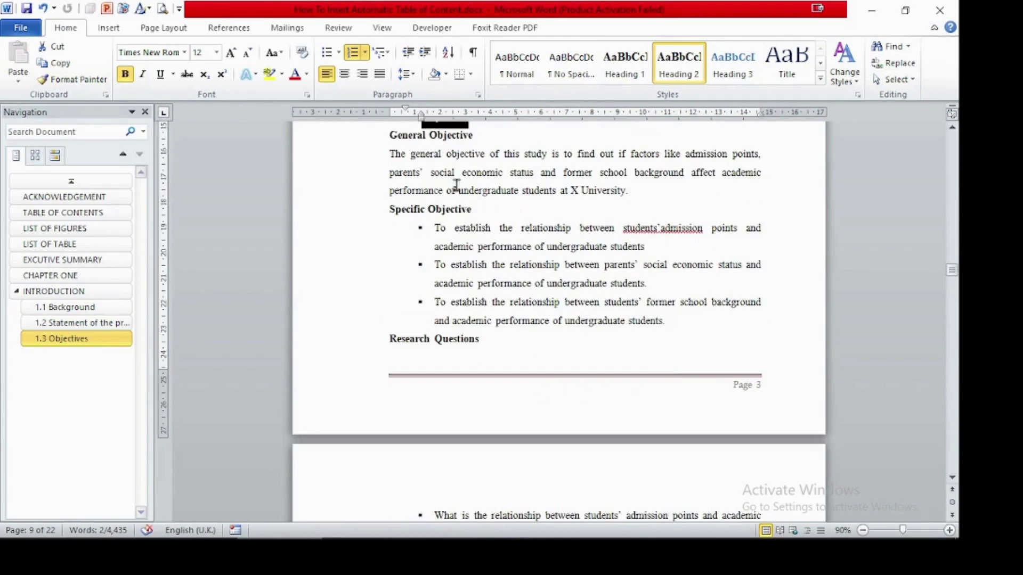
Step: Apply the Heading 3 style to the General Objective heading under section 1.3 Objectives
{"action": "left_click", "coordinate": [952, 131]}
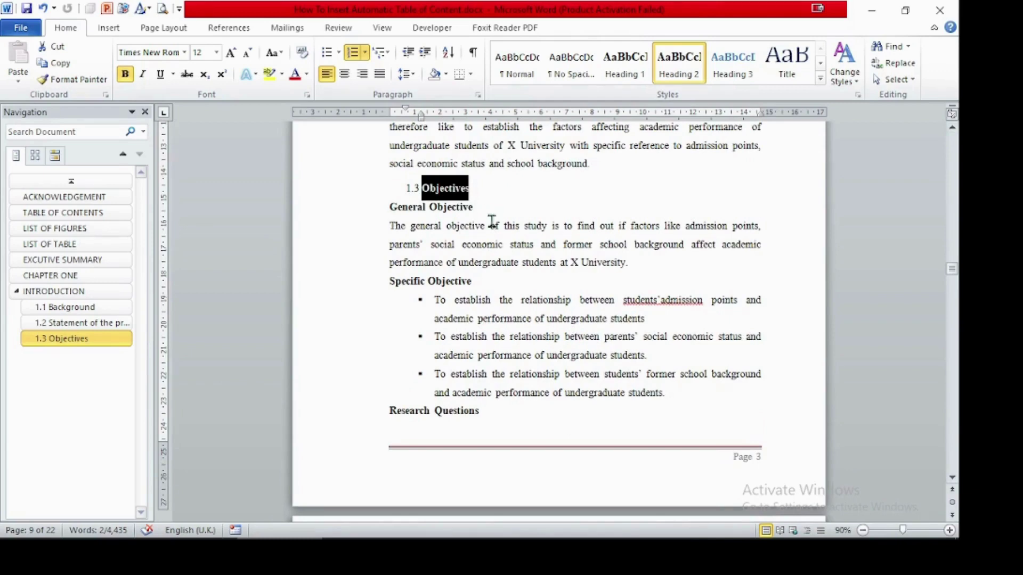
{"action": "left_click_drag", "start_coordinate": [478, 208], "coordinate": [397, 207]}
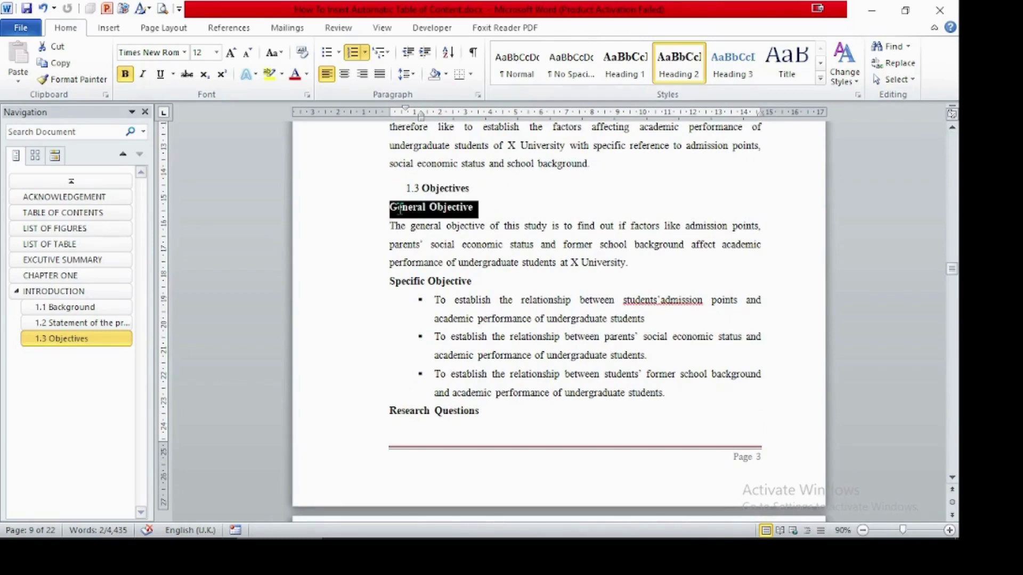
{"action": "left_click", "coordinate": [734, 74]}
Step: Modify the Heading 3 style to use Times New Roman, 12 pt, in black
{"action": "right_click", "coordinate": [732, 63]}
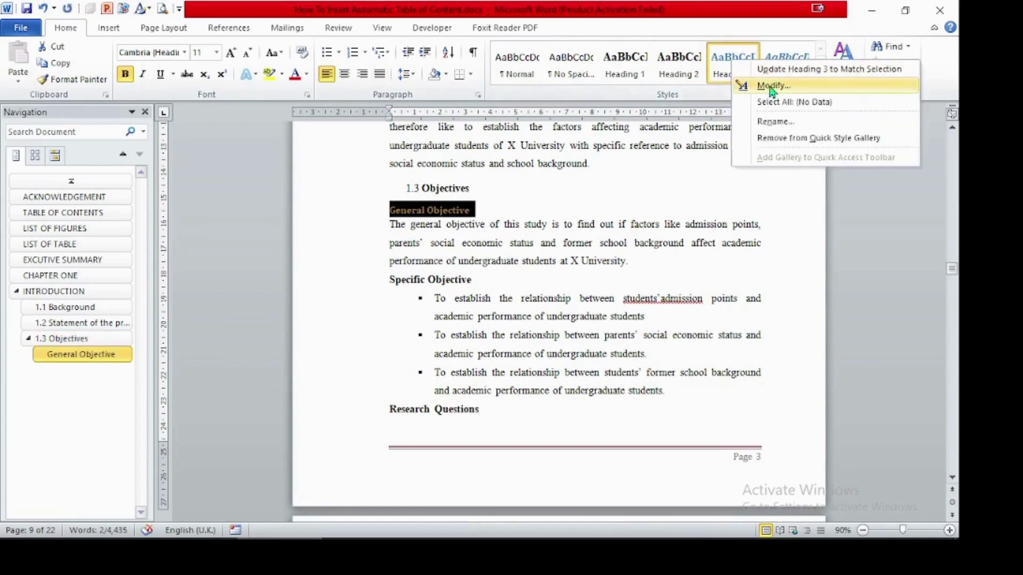
{"action": "left_click", "coordinate": [768, 85]}
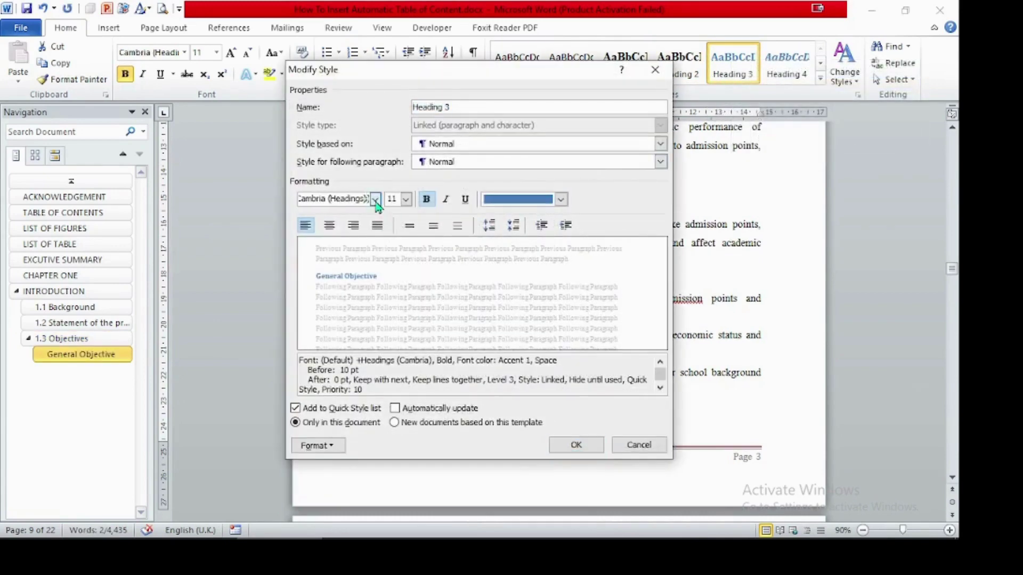
{"action": "left_click", "coordinate": [375, 199]}
{"action": "left_click", "coordinate": [362, 247]}
{"action": "left_click", "coordinate": [406, 199]}
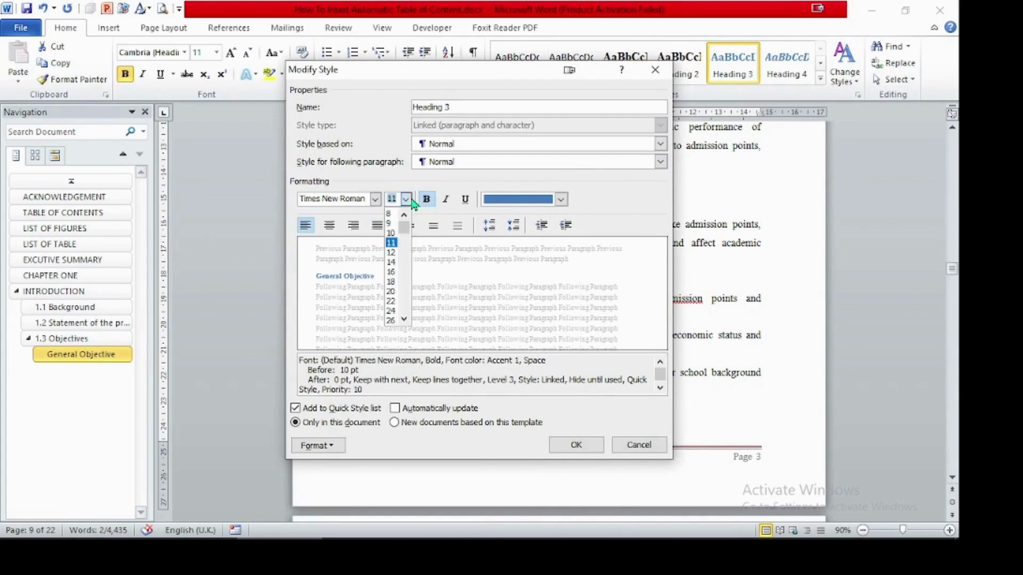
{"action": "left_click", "coordinate": [404, 246]}
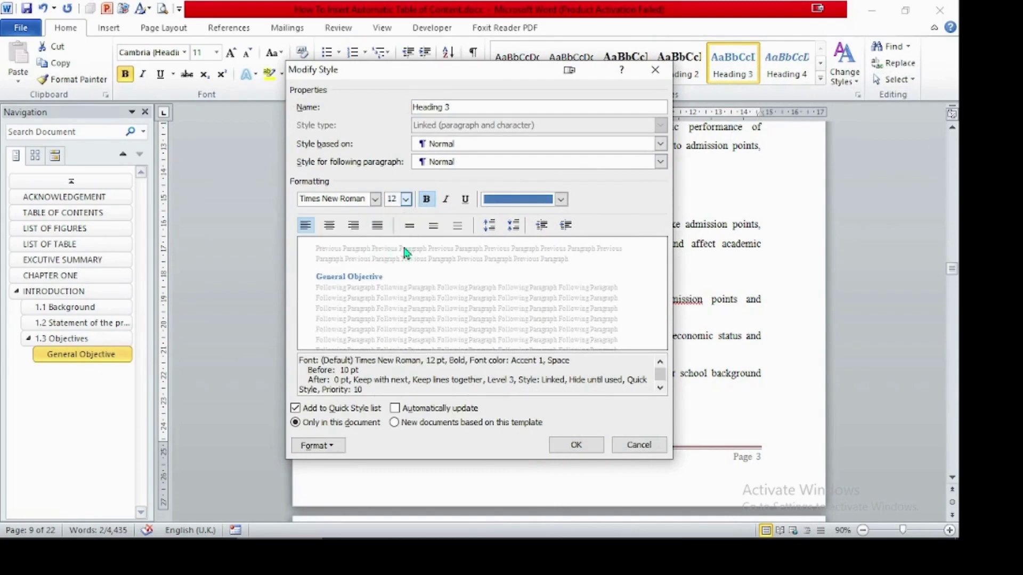
{"action": "left_click", "coordinate": [559, 200]}
{"action": "left_click", "coordinate": [501, 247]}
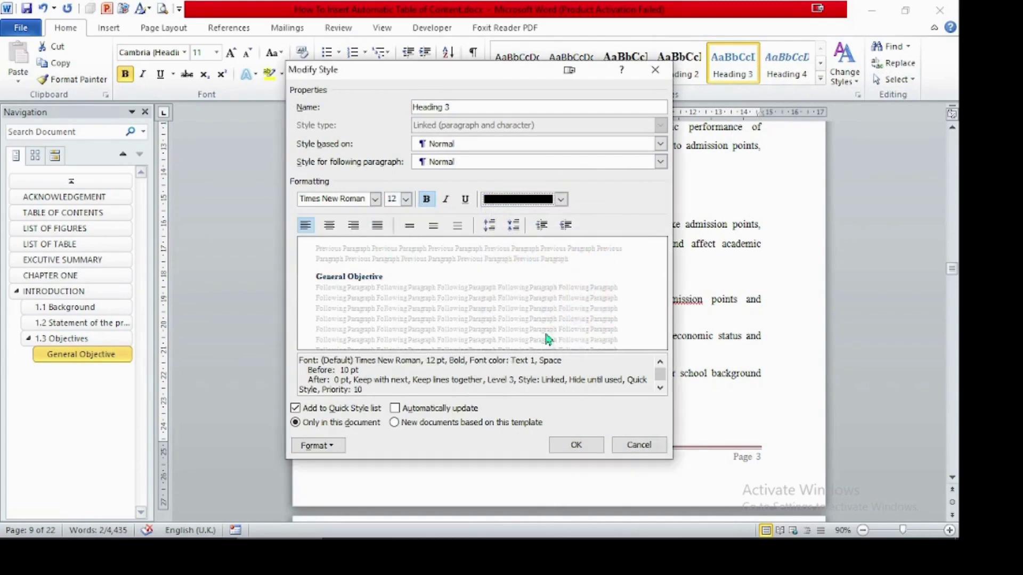
Step: Set the Heading 3 paragraph spacing to 6 pt before and 6 pt after, and save the style changes
{"action": "left_click", "coordinate": [514, 226]}
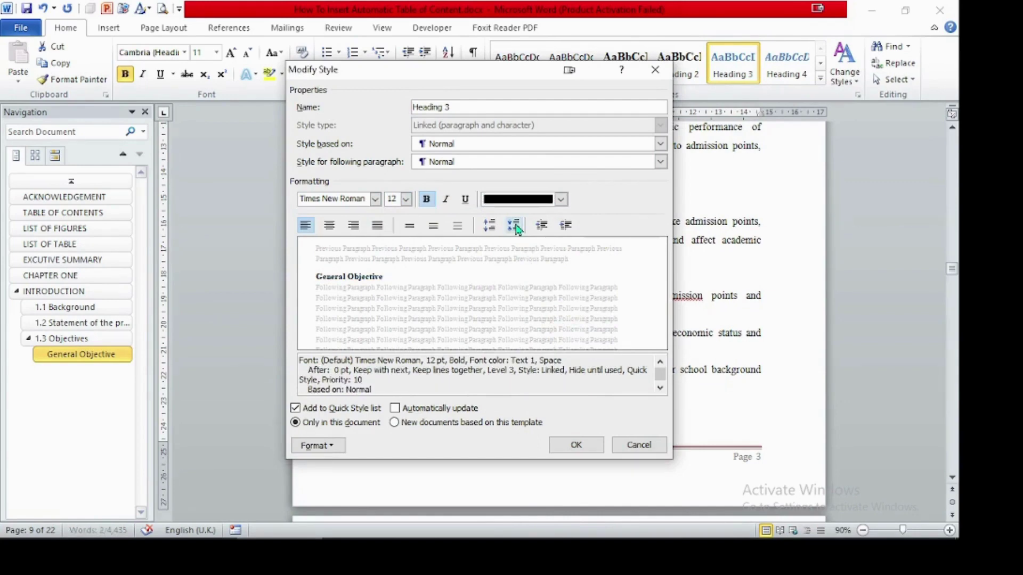
{"action": "left_click", "coordinate": [487, 226]}
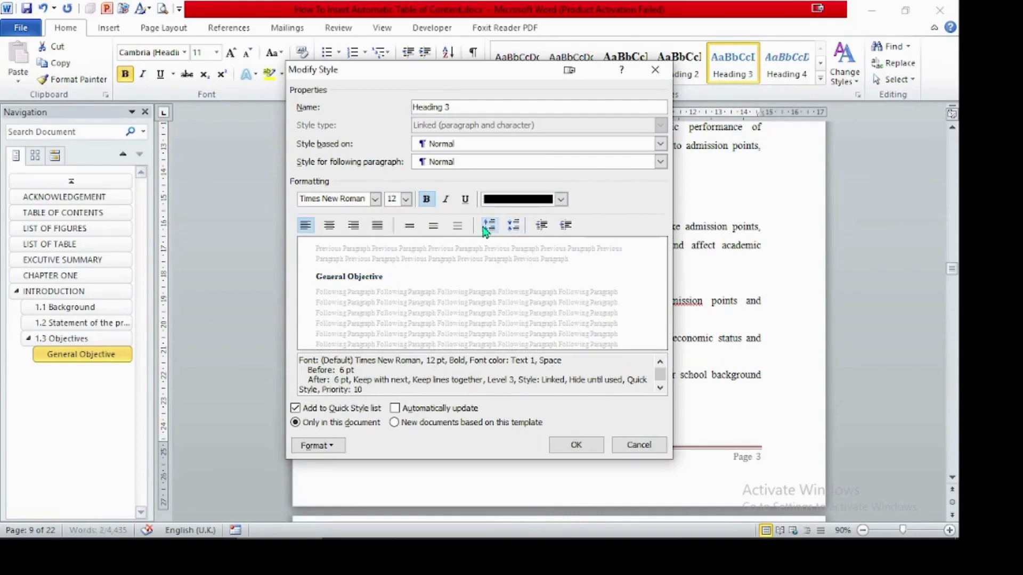
{"action": "left_click", "coordinate": [584, 445]}
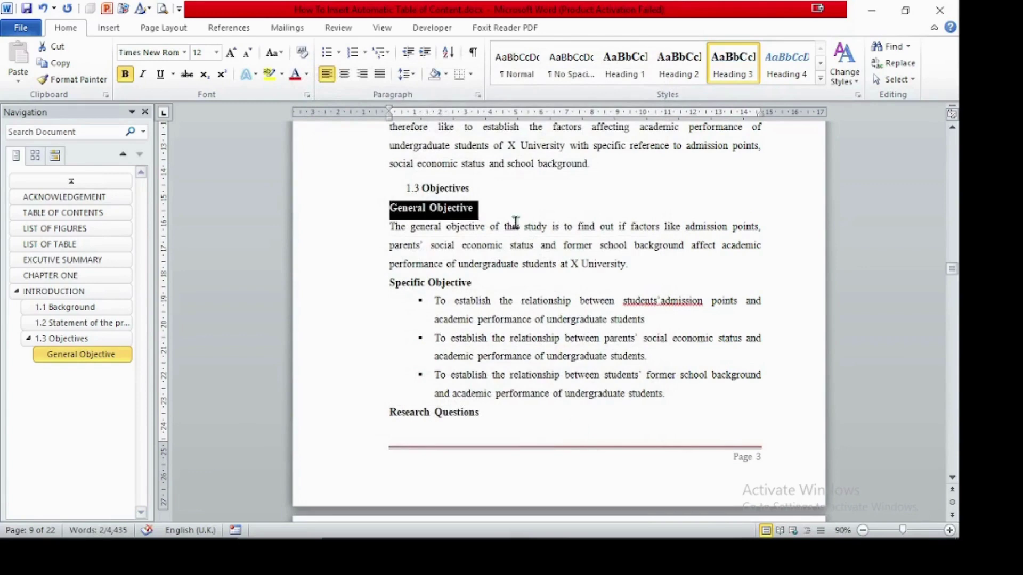
Step: Number the General Objective heading using the 1.3.1, 1.3.2, 1.3.3 number format
{"action": "left_click", "coordinate": [372, 58]}
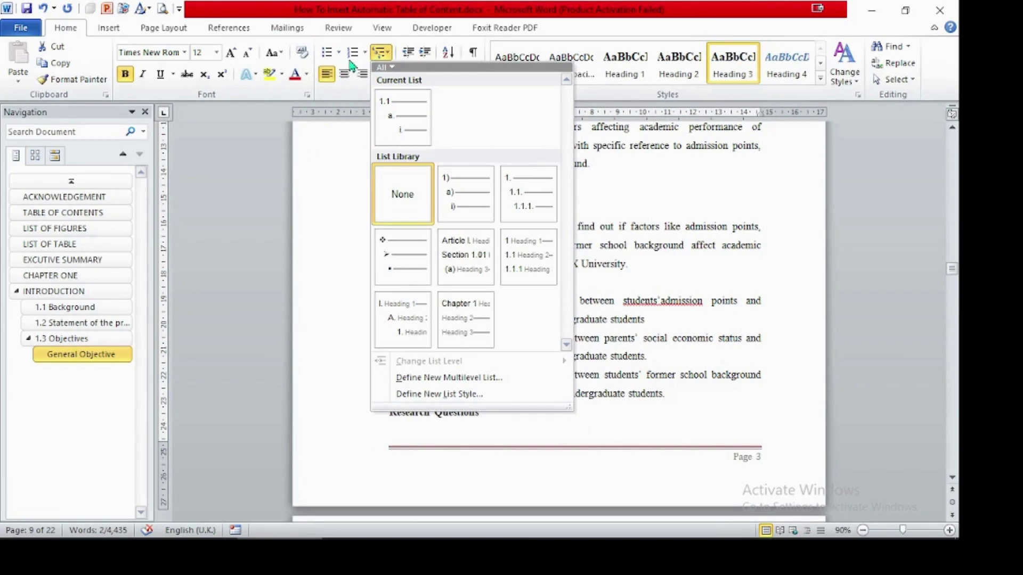
{"action": "key", "text": "Escape"}
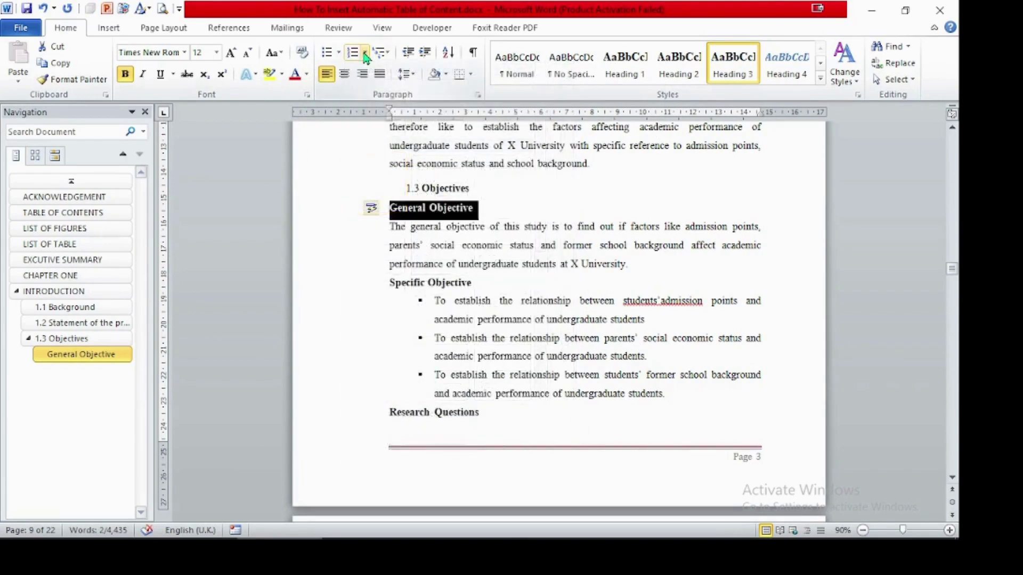
{"action": "left_click", "coordinate": [365, 53]}
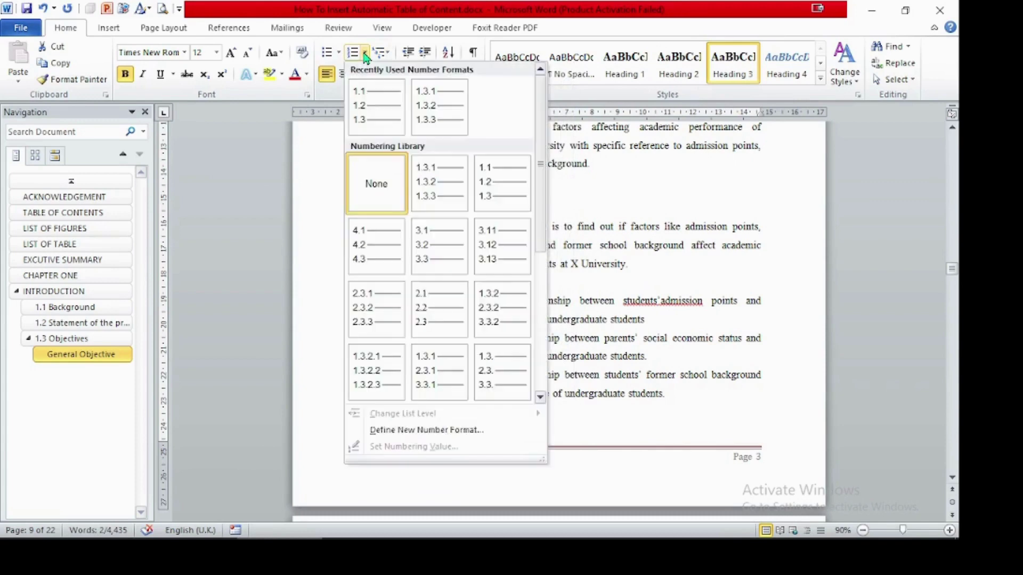
{"action": "left_click", "coordinate": [425, 100]}
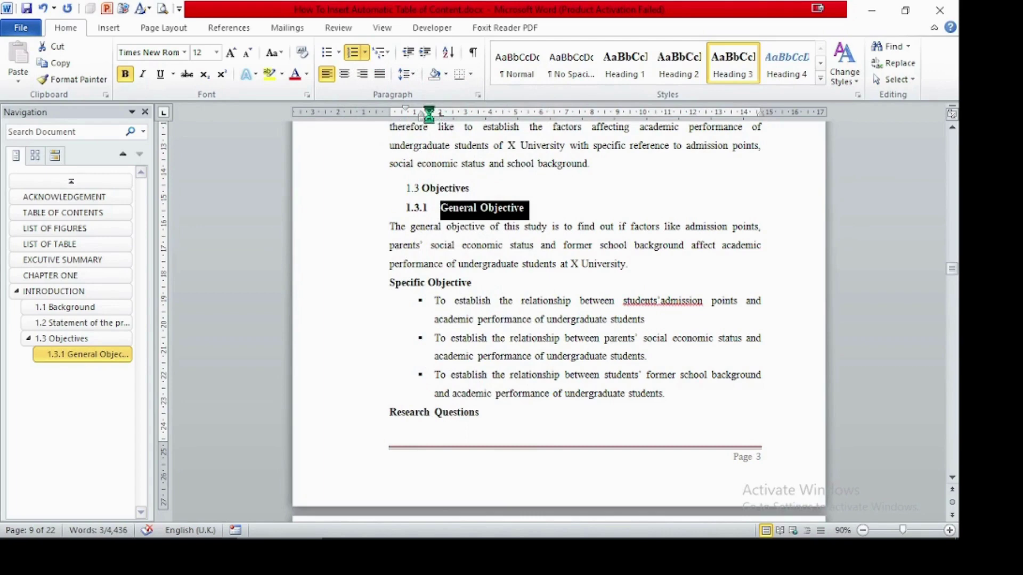
{"action": "double_click", "coordinate": [430, 113]}
{"action": "left_click", "coordinate": [605, 447]}
Step: Copy the 1.3.1 General Objective heading format to Specific Objective, and the 1.3 Objectives heading format to Research Questions
{"action": "left_click", "coordinate": [74, 79]}
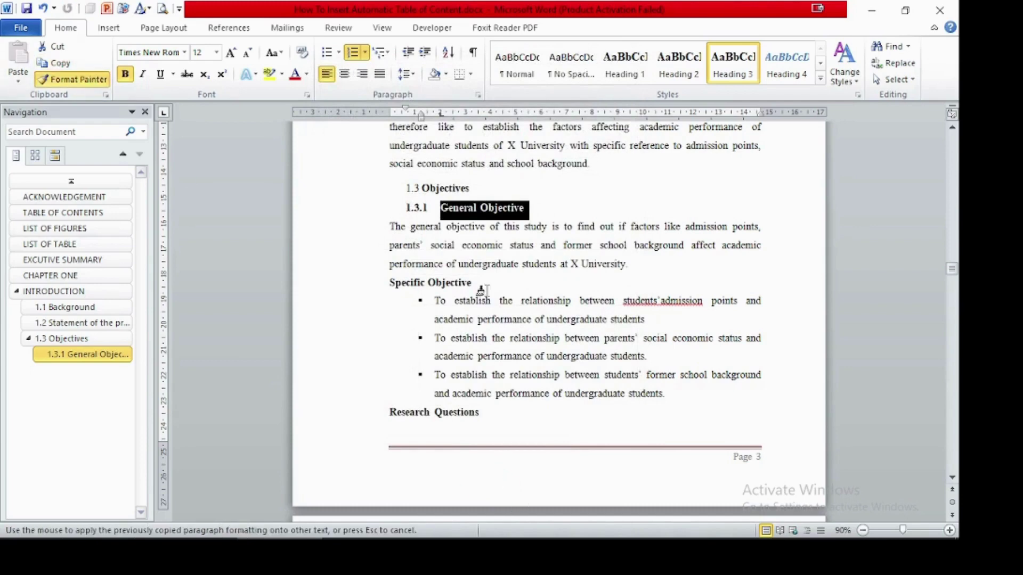
{"action": "left_click_drag", "start_coordinate": [484, 287], "coordinate": [381, 294]}
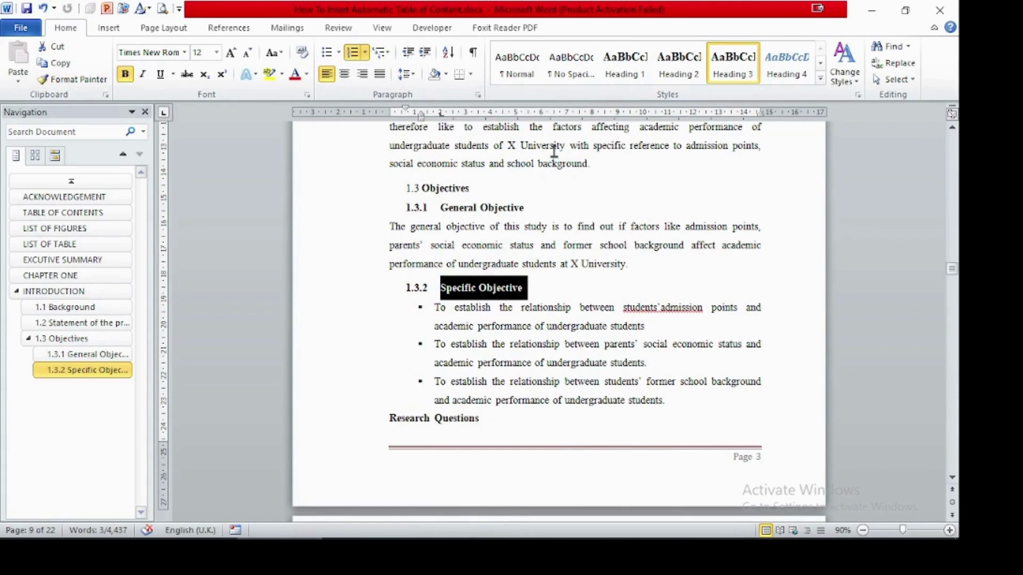
{"action": "left_click_drag", "start_coordinate": [475, 190], "coordinate": [388, 189]}
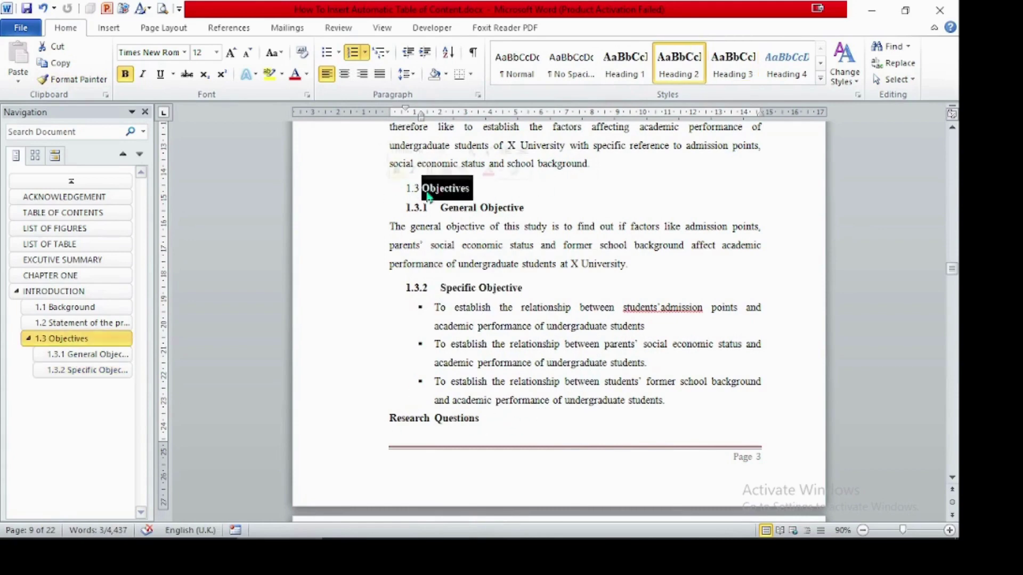
{"action": "left_click", "coordinate": [514, 170]}
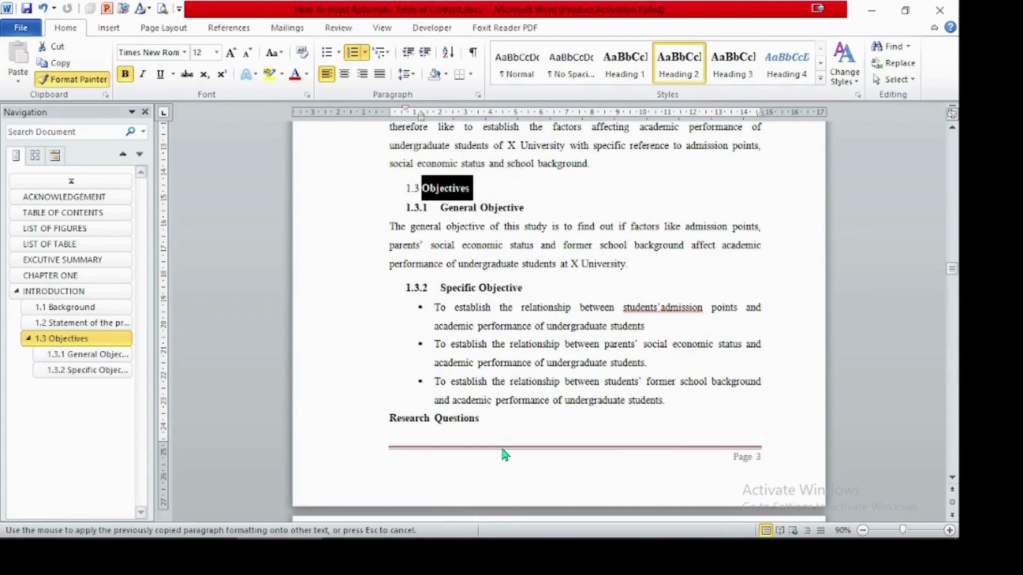
{"action": "left_click_drag", "start_coordinate": [487, 422], "coordinate": [376, 421]}
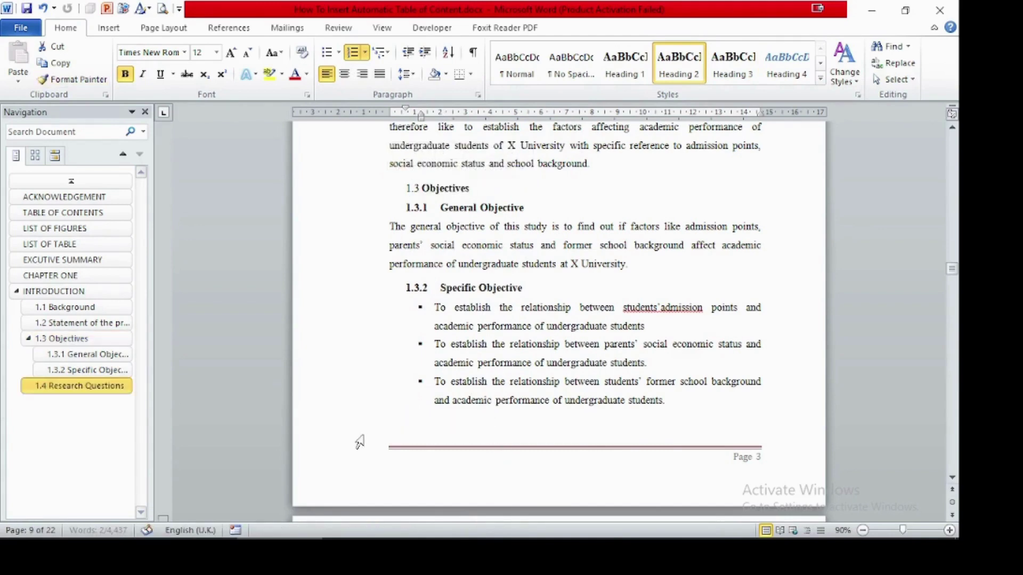
Step: Copy the 1.4 Research Questions heading format to the Research Hypotheses and Scope of the study headings
{"action": "left_click", "coordinate": [952, 480]}
{"action": "scroll", "coordinate": [953, 485], "scroll_direction": "down", "scroll_amount": 6}
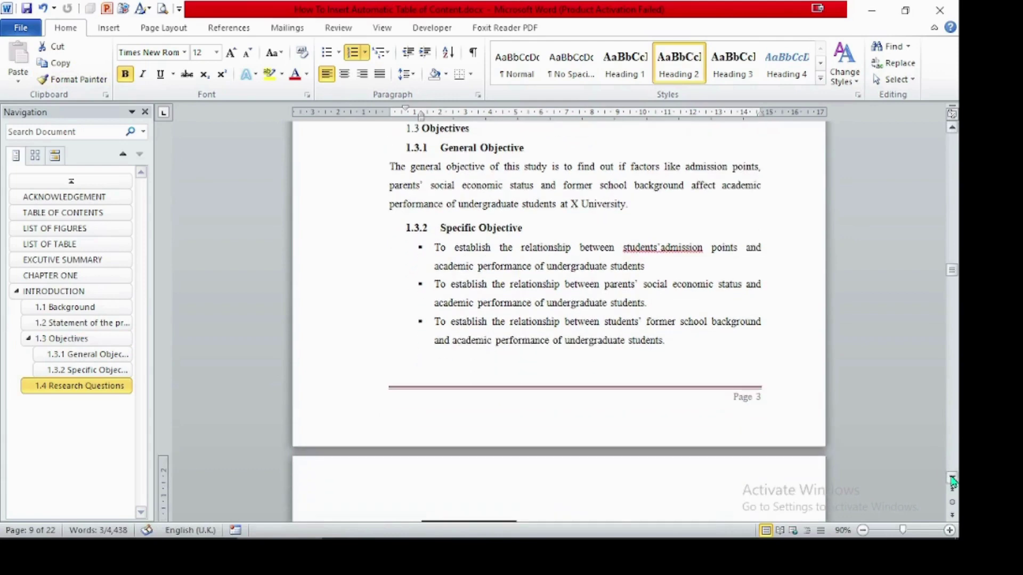
{"action": "scroll", "coordinate": [952, 482], "scroll_direction": "down", "scroll_amount": 5}
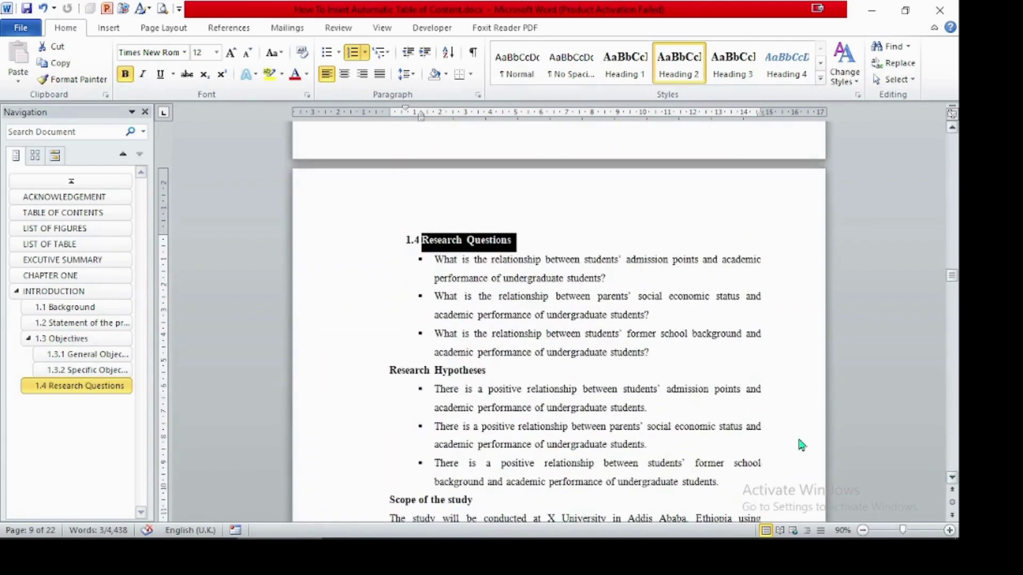
{"action": "left_click", "coordinate": [74, 79]}
{"action": "left_click", "coordinate": [484, 369]}
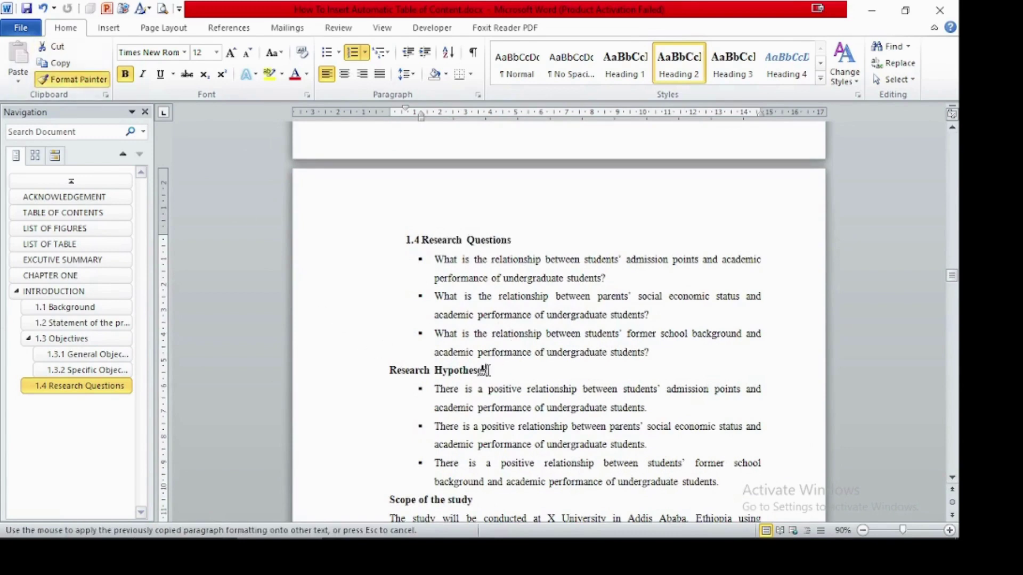
{"action": "left_click_drag", "start_coordinate": [483, 370], "coordinate": [346, 369]}
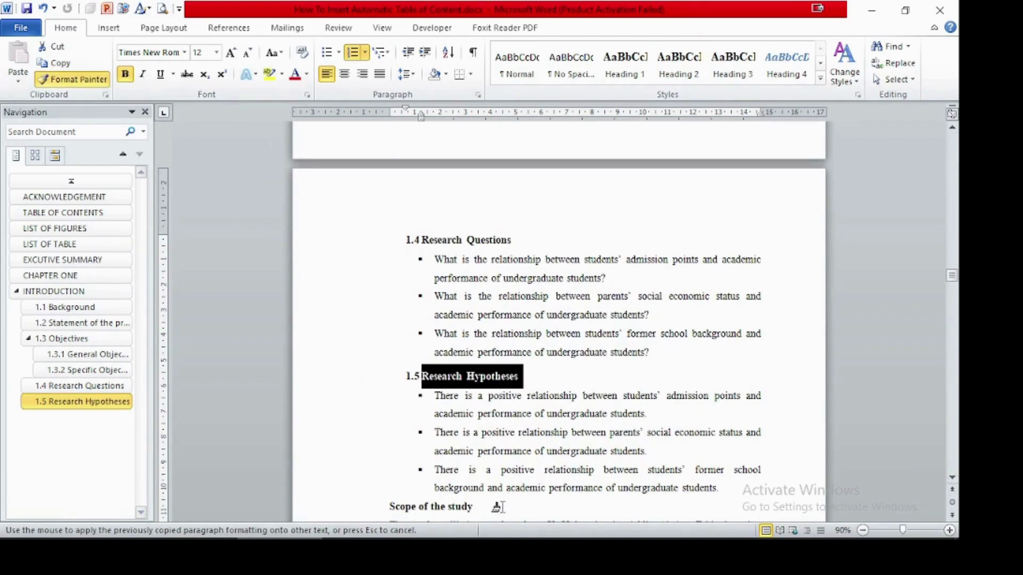
{"action": "left_click_drag", "start_coordinate": [489, 506], "coordinate": [367, 506]}
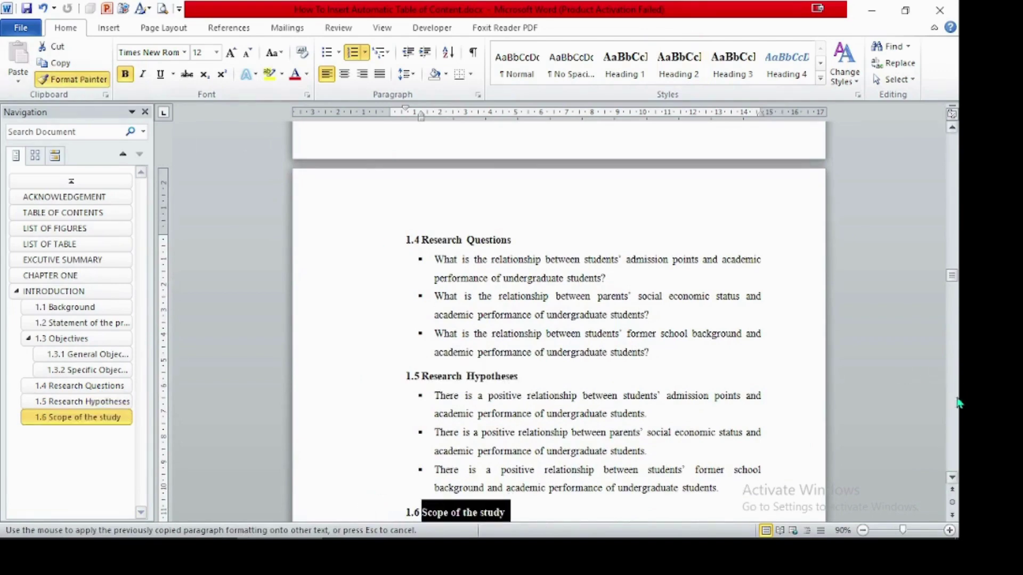
Step: Apply the same copied heading format to Significance of the study and Organization of the paper, and stop format copying
{"action": "scroll", "coordinate": [953, 485], "scroll_direction": "down", "scroll_amount": 5}
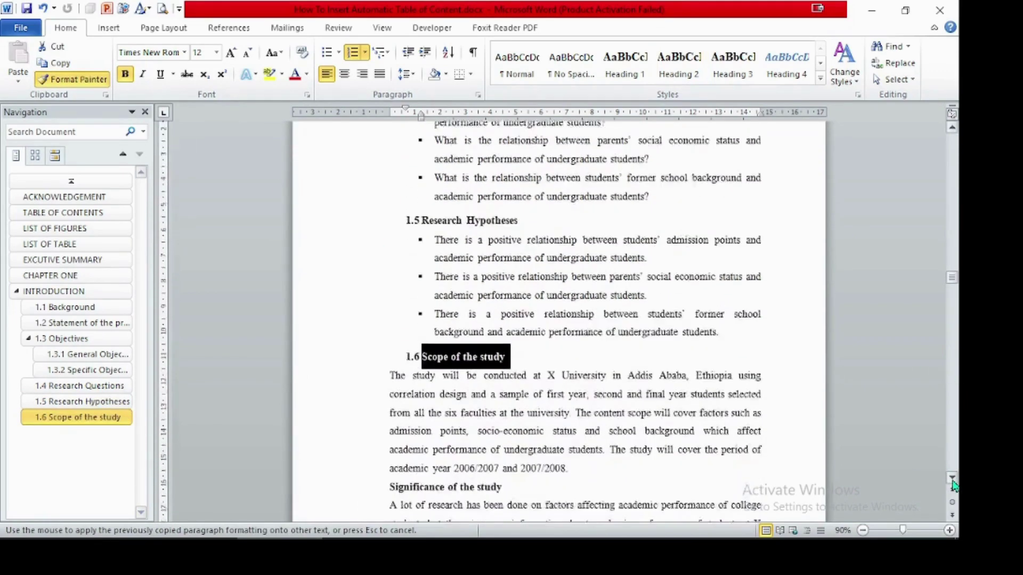
{"action": "scroll", "coordinate": [953, 485], "scroll_direction": "down", "scroll_amount": 1}
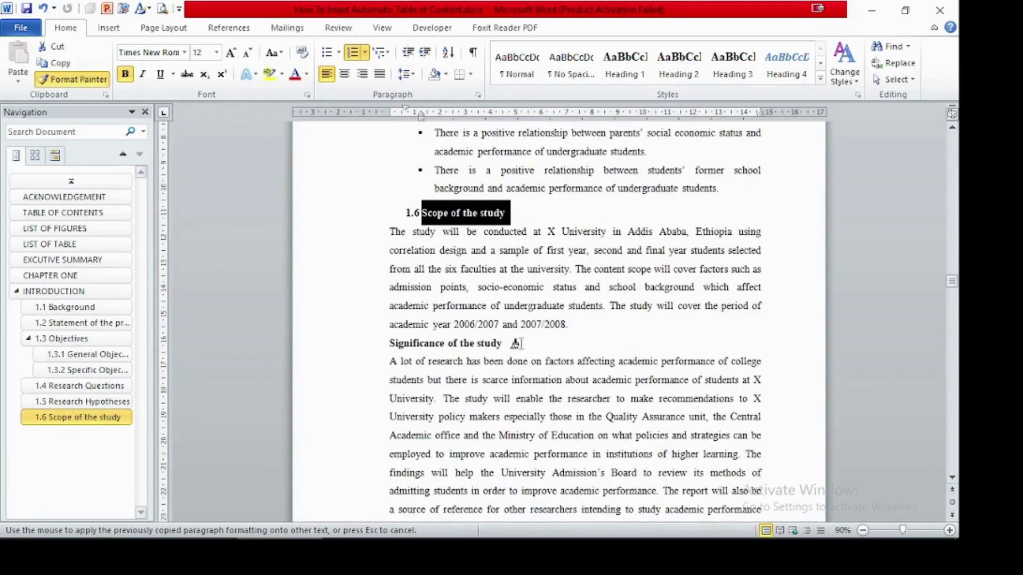
{"action": "left_click_drag", "start_coordinate": [514, 344], "coordinate": [388, 346]}
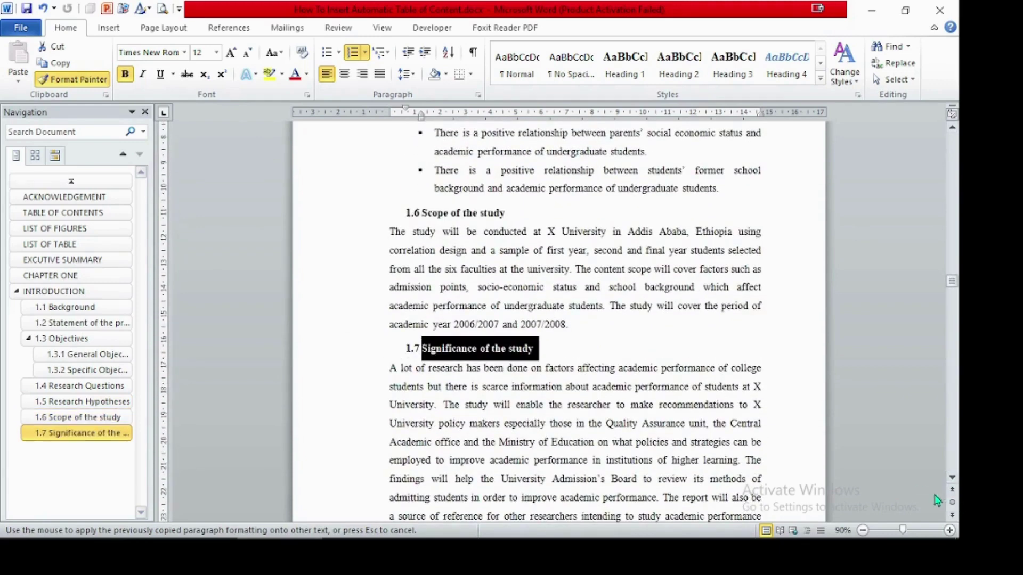
{"action": "scroll", "coordinate": [951, 484], "scroll_direction": "down", "scroll_amount": 4}
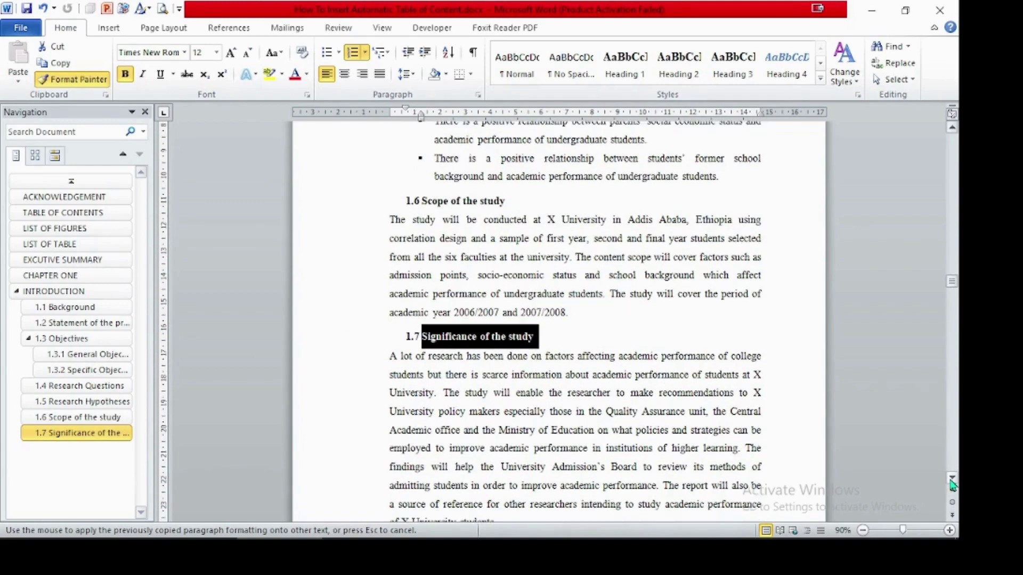
{"action": "scroll", "coordinate": [952, 483], "scroll_direction": "down", "scroll_amount": 3}
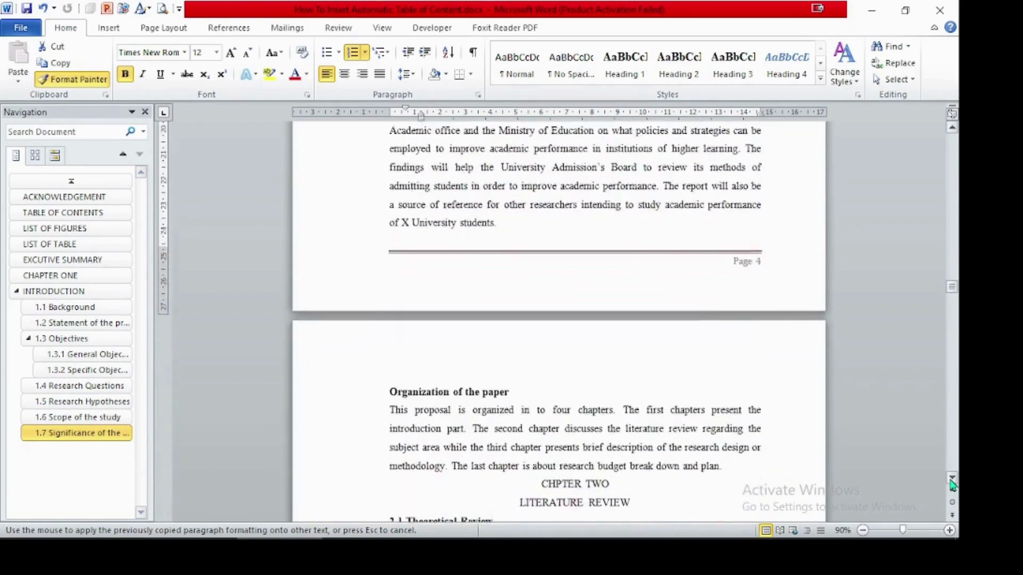
{"action": "left_click", "coordinate": [522, 358]}
{"action": "left_click_drag", "start_coordinate": [522, 361], "coordinate": [454, 367]}
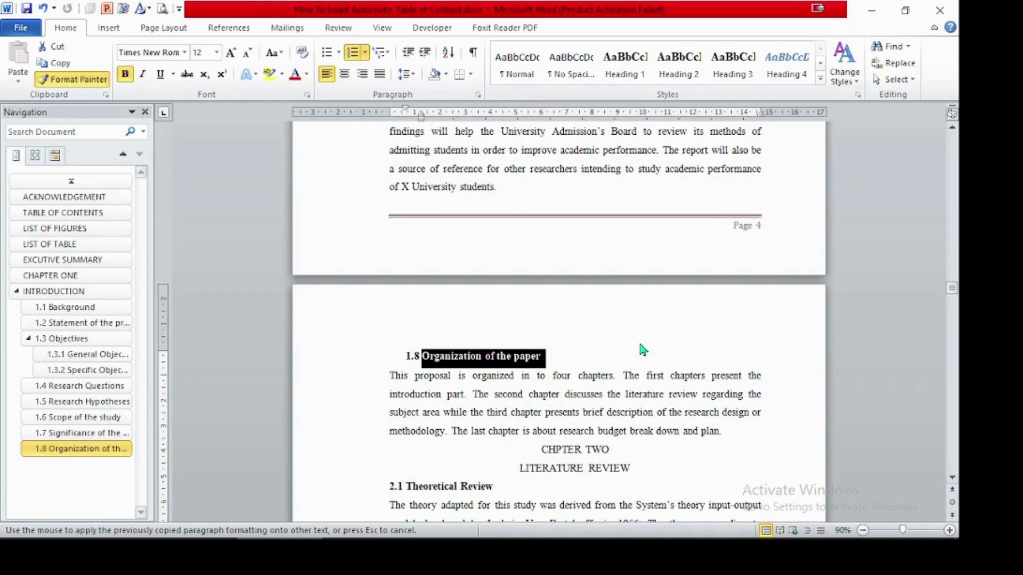
{"action": "key", "text": "Escape"}
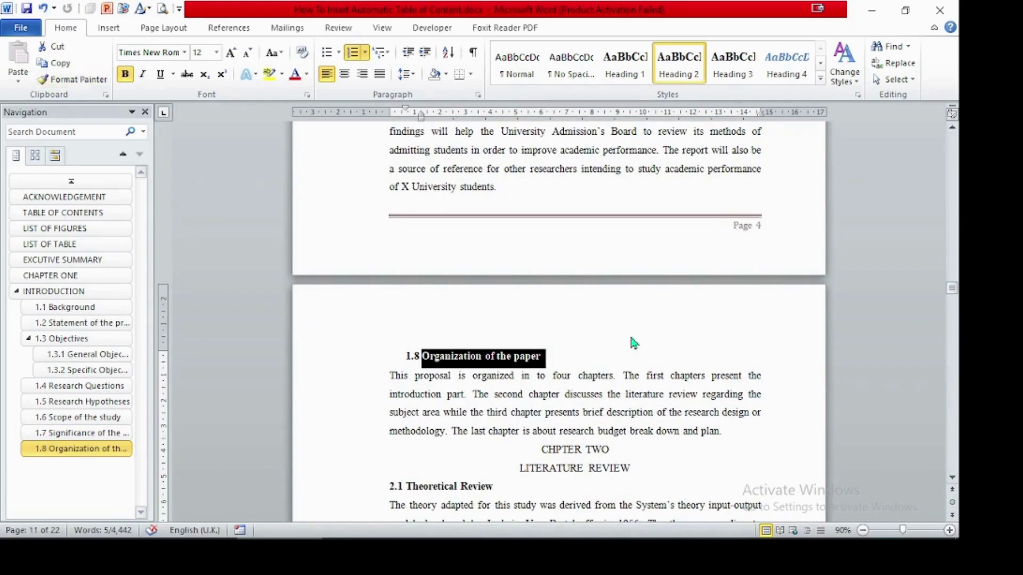
Step: Insert a page break after the Organization of the paper paragraph so that Chapter Two starts on a new page
{"action": "left_click", "coordinate": [489, 454]}
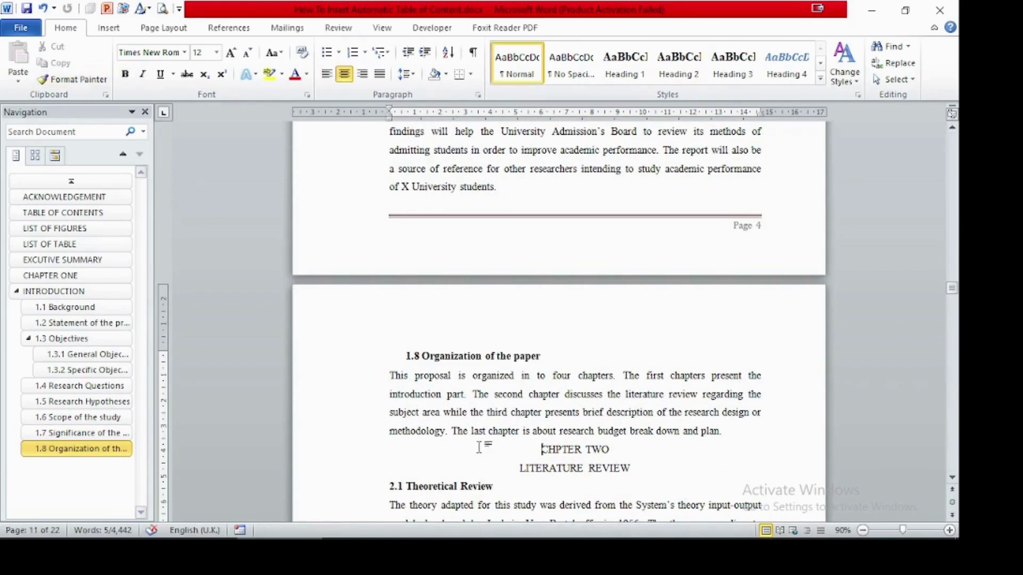
{"action": "left_click", "coordinate": [731, 433]}
{"action": "key", "text": "Return"}
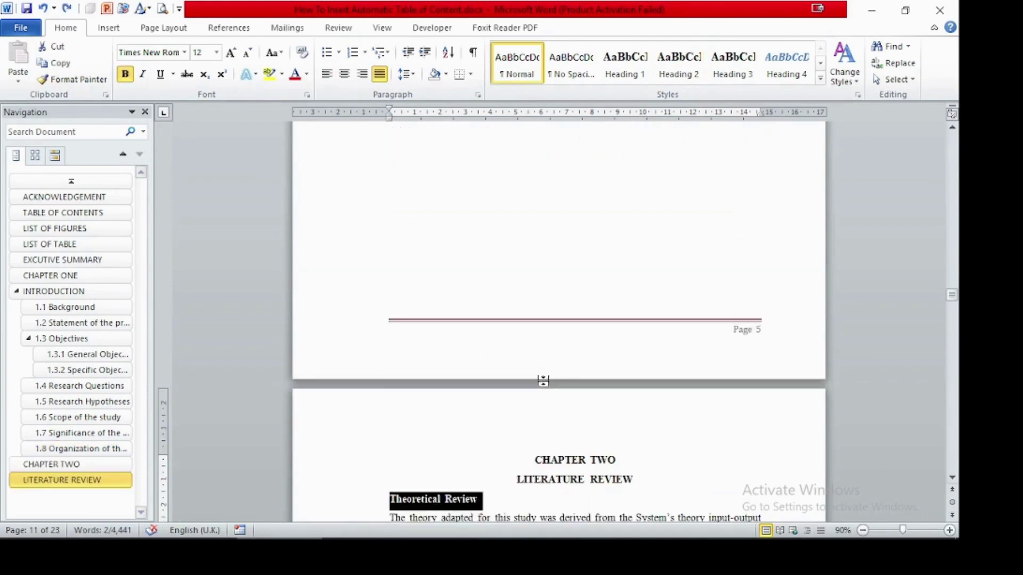
Step: Apply the Heading 2 style to Theoretical Review and number it using the 2.1, 2.2, 2.3 number format
{"action": "left_click", "coordinate": [677, 71]}
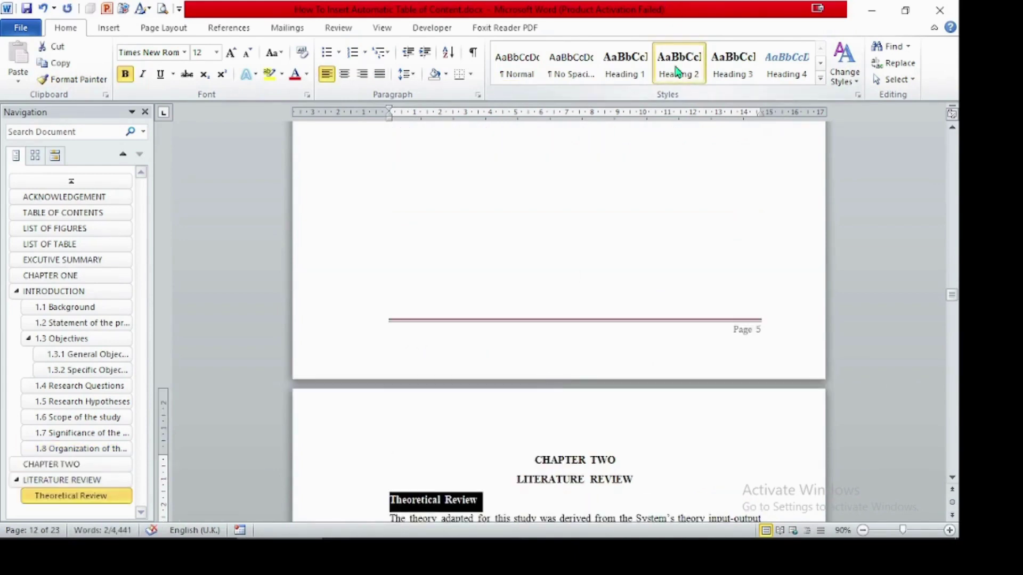
{"action": "scroll", "coordinate": [952, 490], "scroll_direction": "down", "scroll_amount": 2}
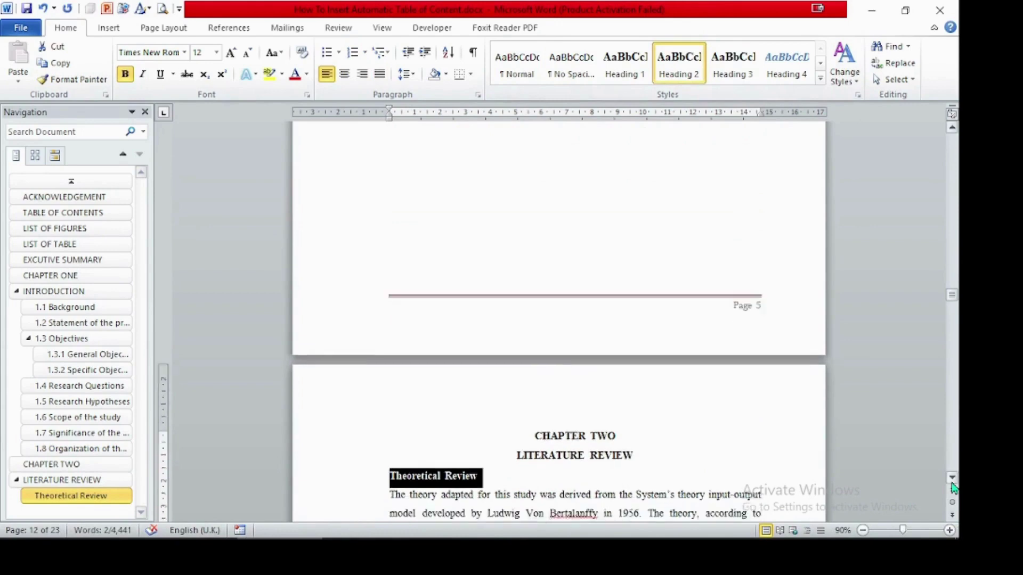
{"action": "scroll", "coordinate": [951, 487], "scroll_direction": "down", "scroll_amount": 2}
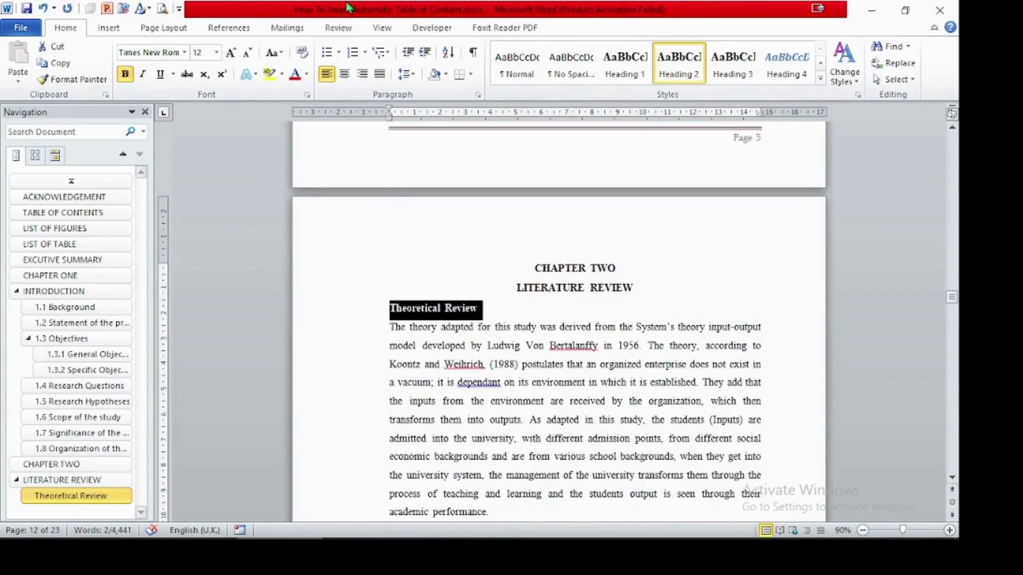
{"action": "left_click", "coordinate": [364, 52]}
{"action": "left_click", "coordinate": [365, 53]}
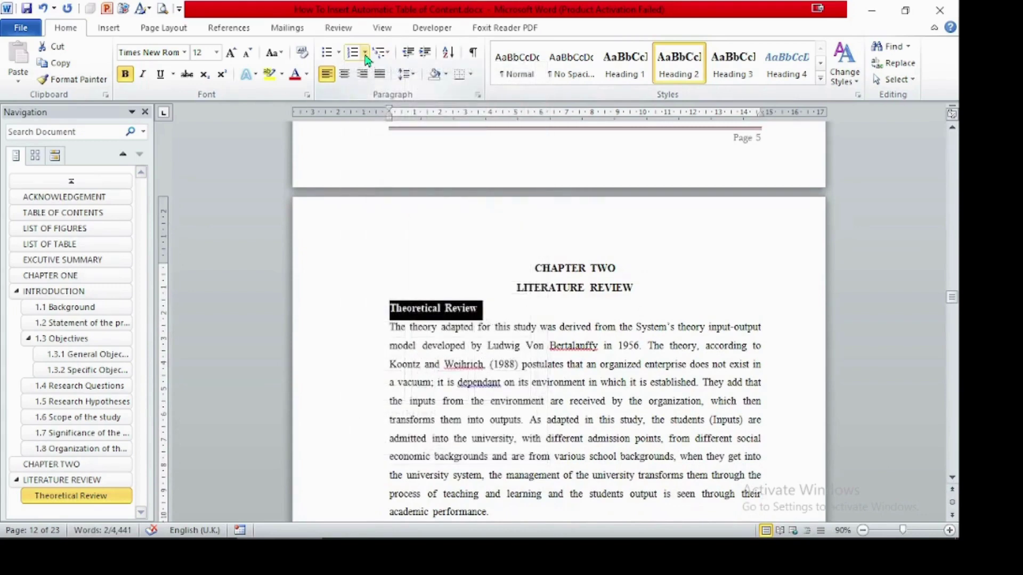
{"action": "left_click", "coordinate": [364, 53]}
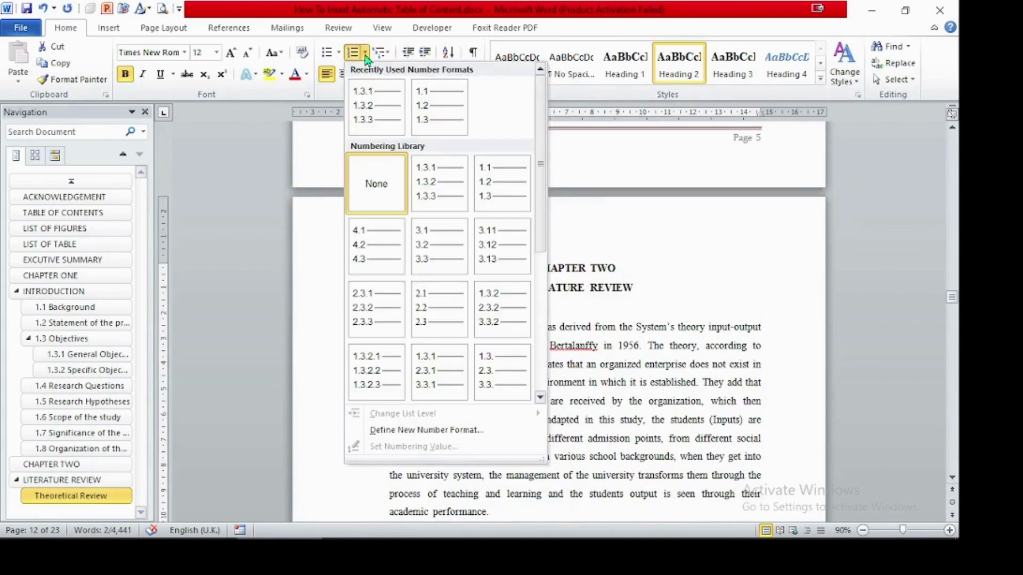
{"action": "left_click", "coordinate": [437, 315]}
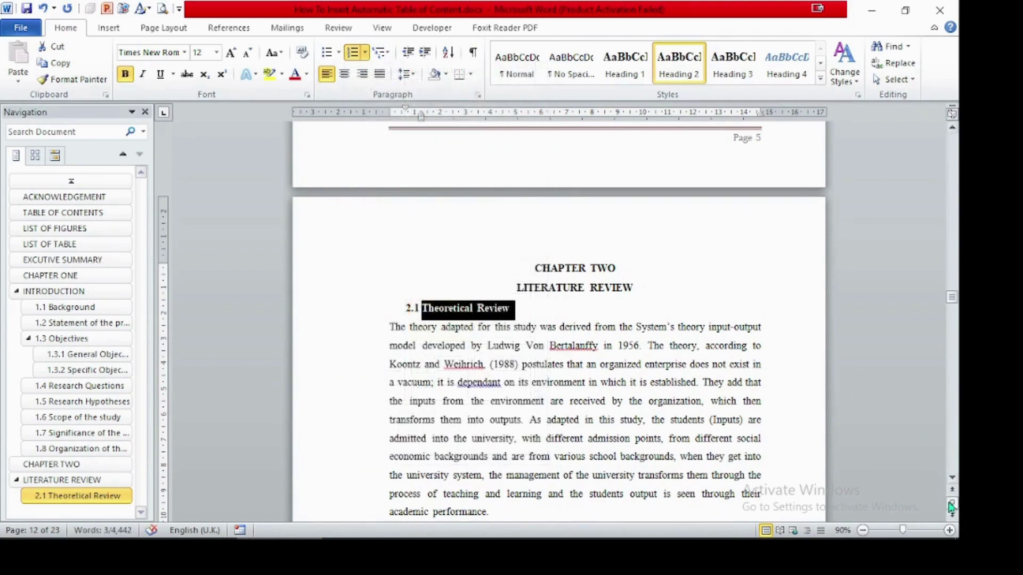
Step: Copy the 2.1 Theoretical Review heading format to Conceptual Framework and delete its duplicate manually typed 2.2
{"action": "left_click", "coordinate": [951, 478]}
{"action": "left_click", "coordinate": [951, 478]}
{"action": "scroll", "coordinate": [951, 486], "scroll_direction": "down", "scroll_amount": 3}
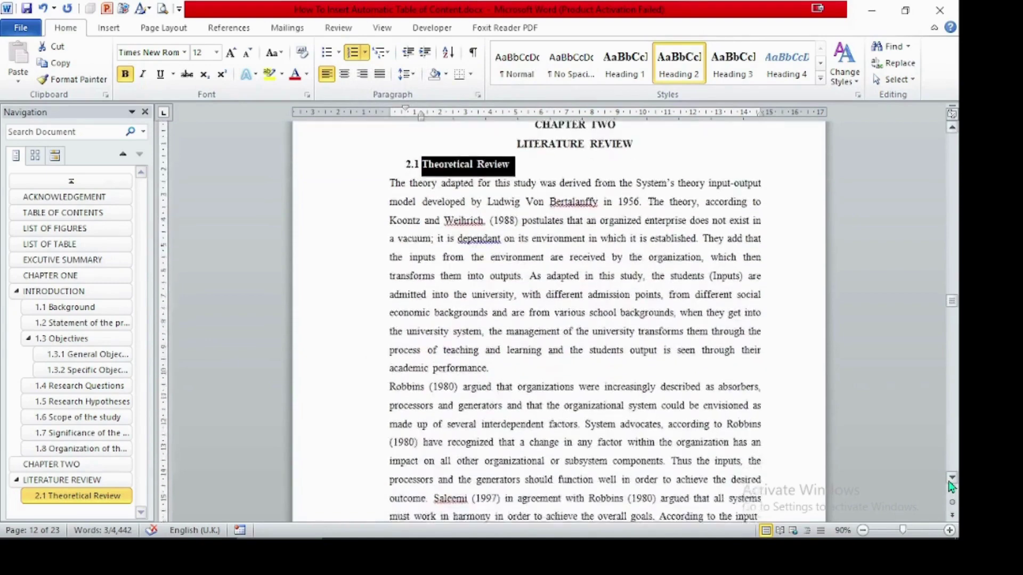
{"action": "left_click", "coordinate": [85, 76]}
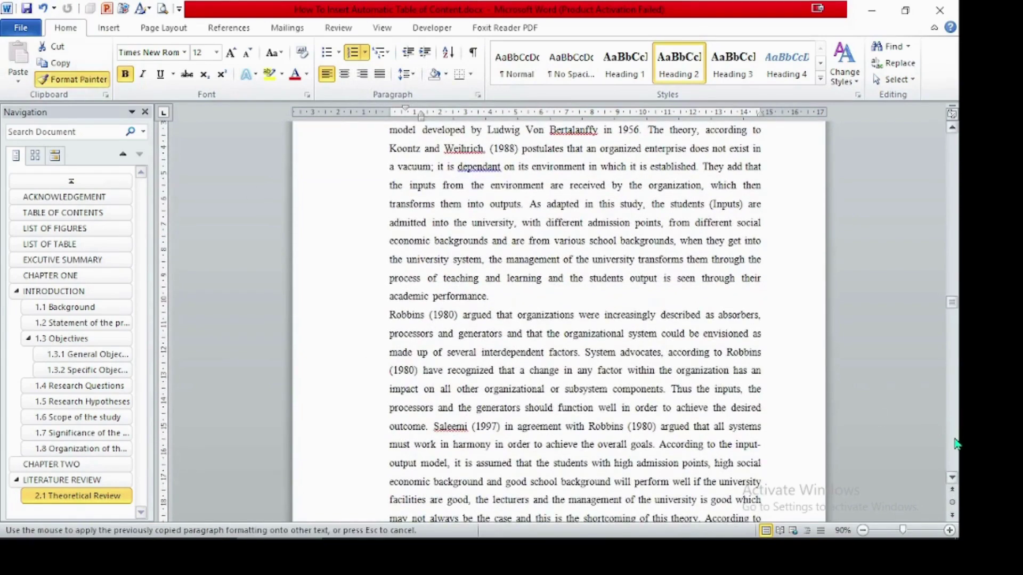
{"action": "scroll", "coordinate": [956, 444], "scroll_direction": "down", "scroll_amount": 7}
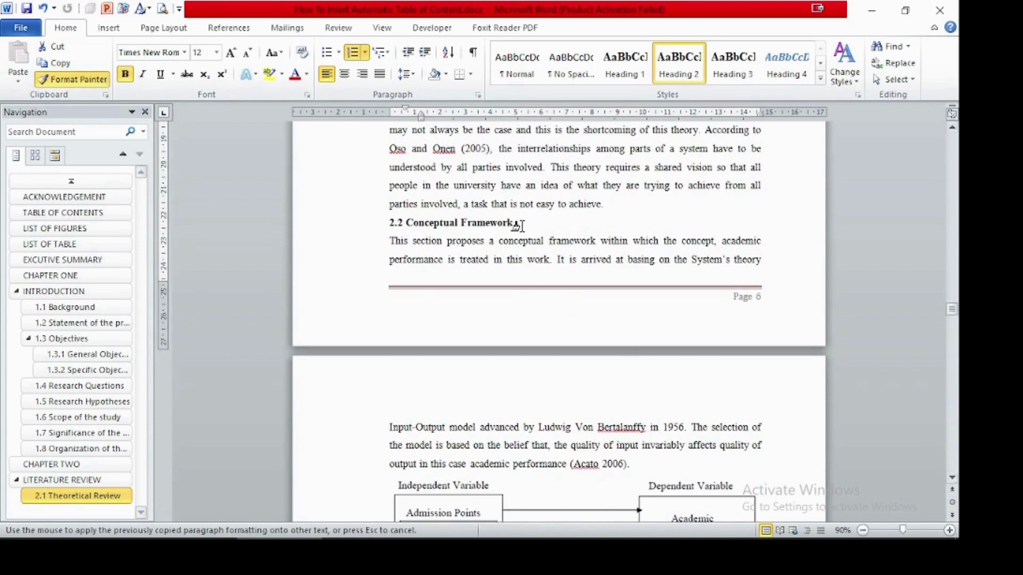
{"action": "left_click_drag", "start_coordinate": [516, 226], "coordinate": [354, 228]}
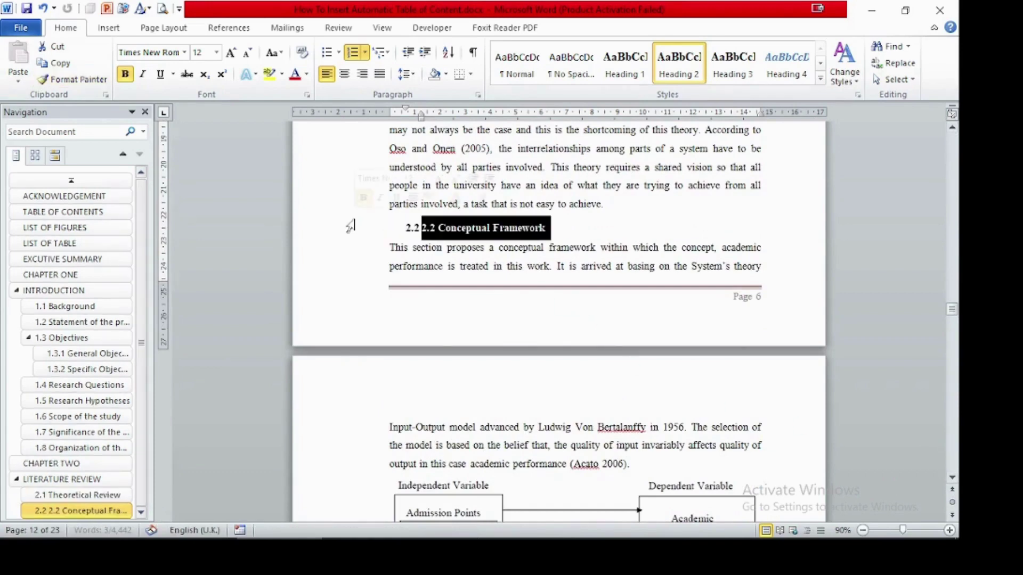
{"action": "left_click", "coordinate": [437, 230]}
{"action": "key", "text": "BackSpace"}
{"action": "key", "text": "BackSpace"}
{"action": "key", "text": "BackSpace"}
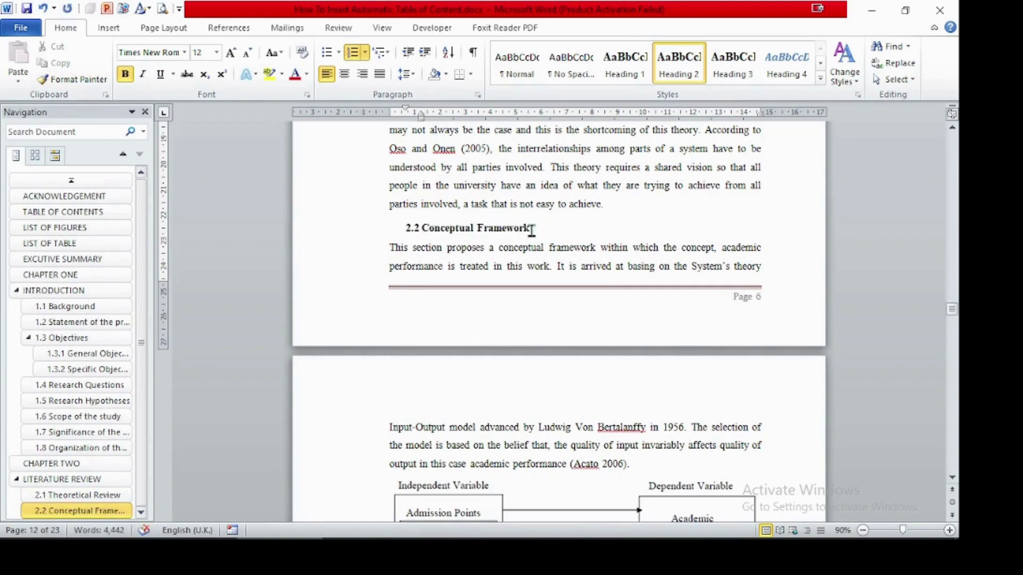
Step: Copy the 2.2 Conceptual Framework heading format to the Related literature heading
{"action": "left_click_drag", "start_coordinate": [530, 228], "coordinate": [446, 230]}
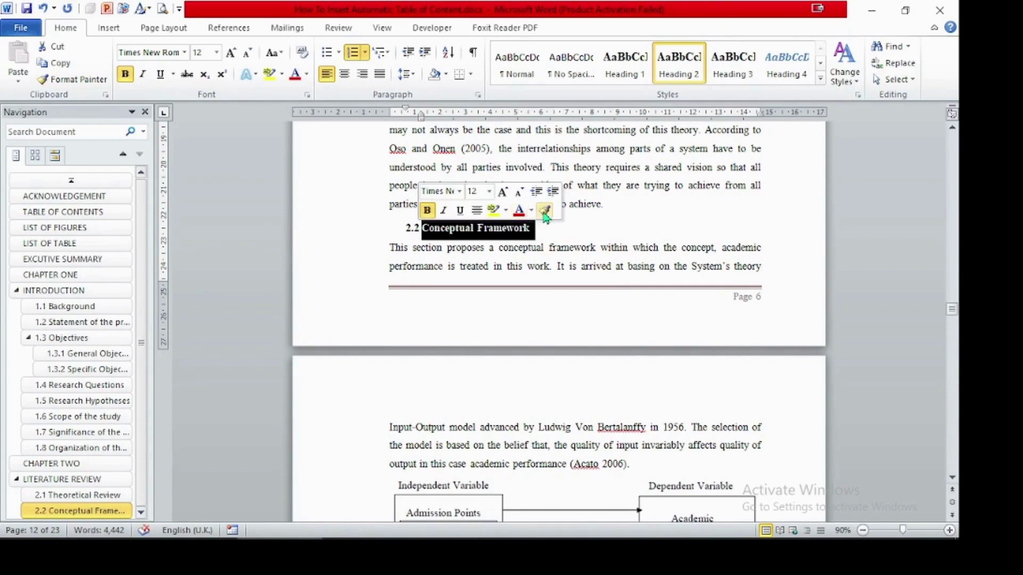
{"action": "left_click", "coordinate": [549, 209]}
{"action": "scroll", "coordinate": [953, 482], "scroll_direction": "down", "scroll_amount": 8}
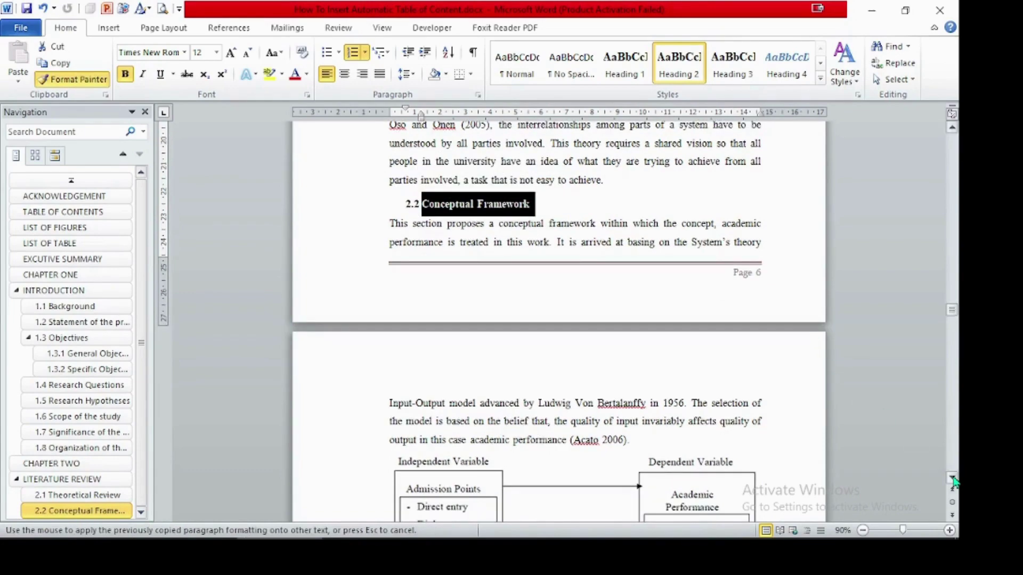
{"action": "scroll", "coordinate": [953, 482], "scroll_direction": "down", "scroll_amount": 12}
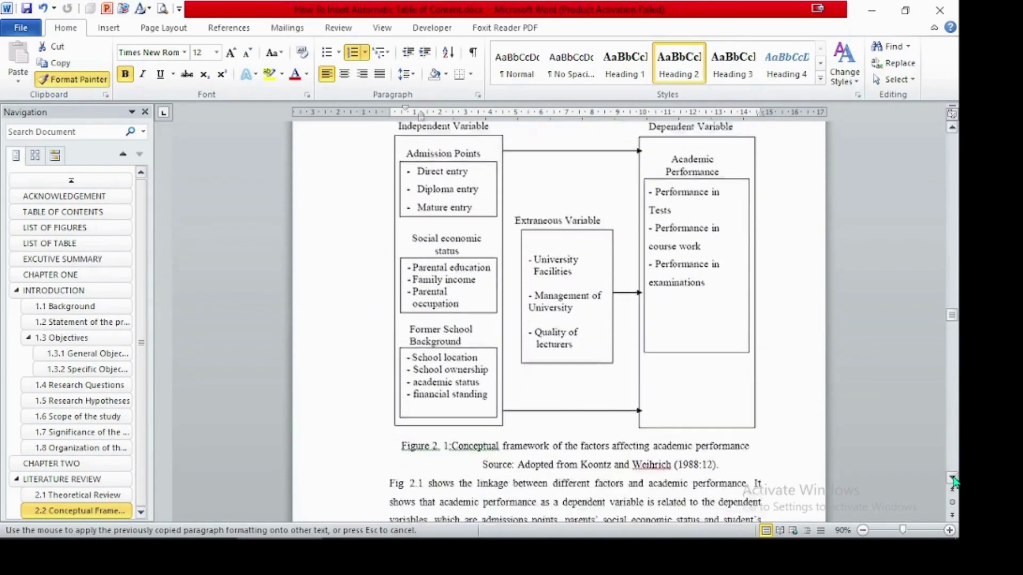
{"action": "scroll", "coordinate": [954, 482], "scroll_direction": "down", "scroll_amount": 12}
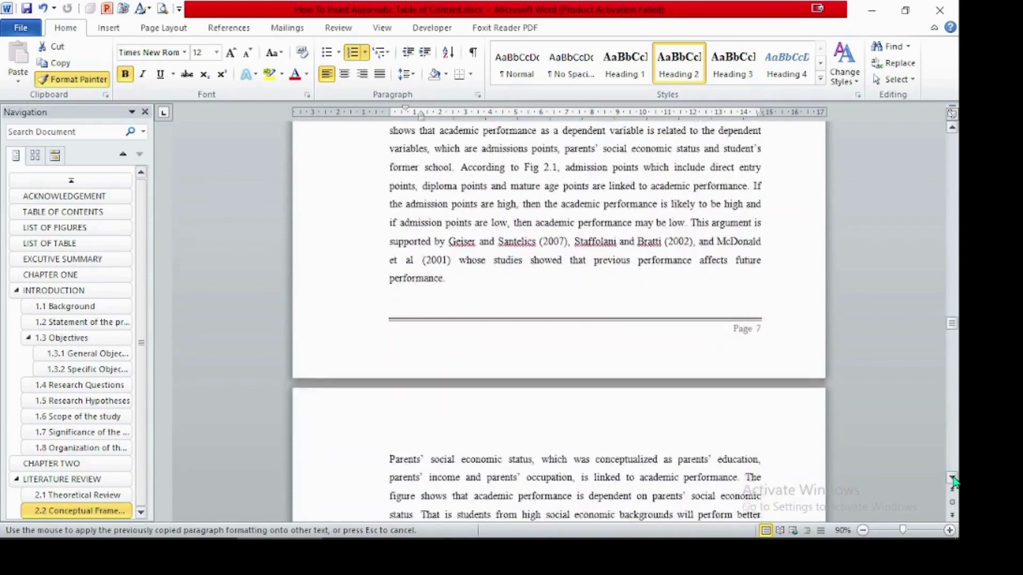
{"action": "scroll", "coordinate": [953, 482], "scroll_direction": "down", "scroll_amount": 10}
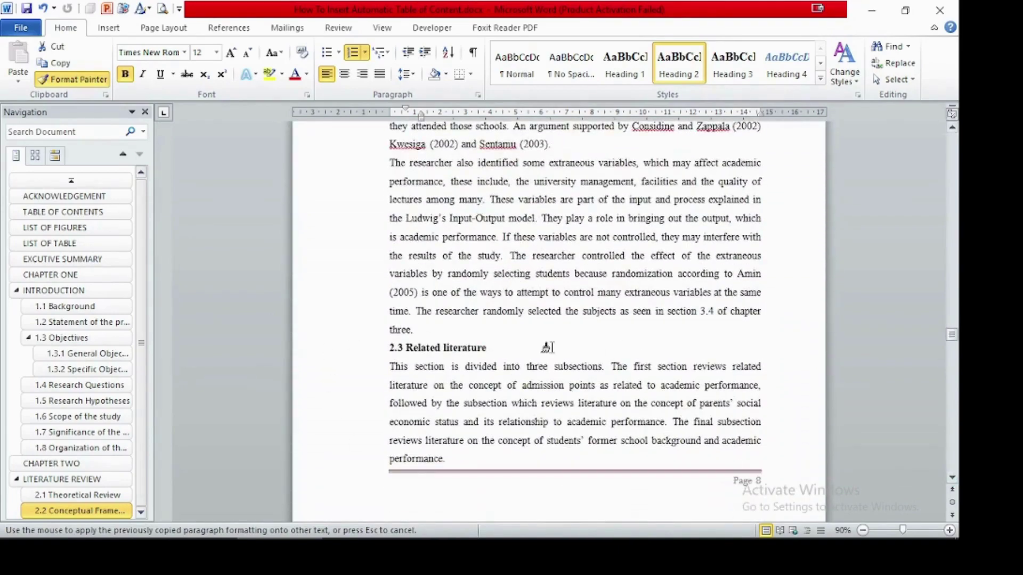
{"action": "left_click_drag", "start_coordinate": [500, 351], "coordinate": [356, 358]}
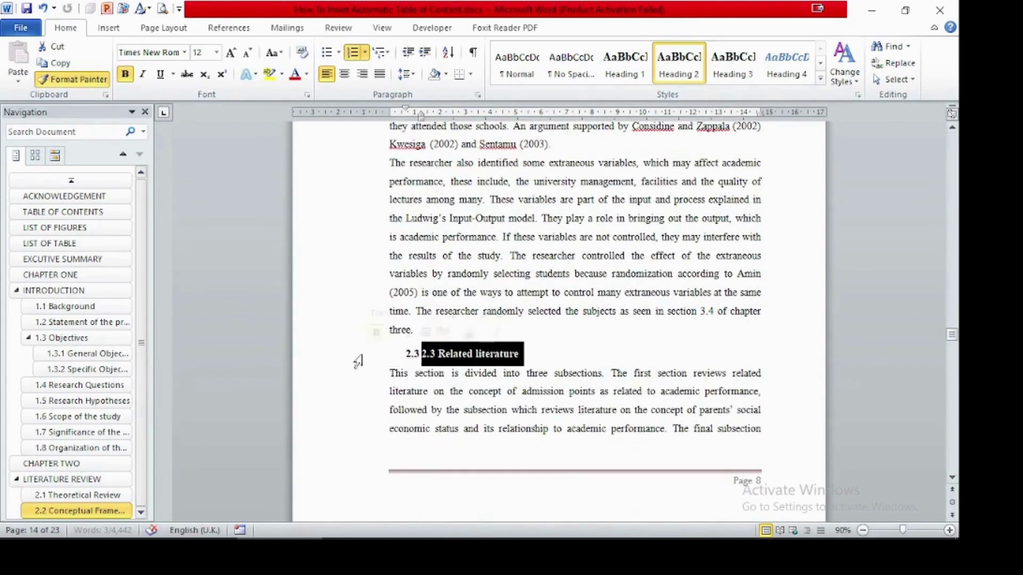
Step: Delete the duplicate manually typed 2.3 from the Related literature heading
{"action": "left_click", "coordinate": [436, 354]}
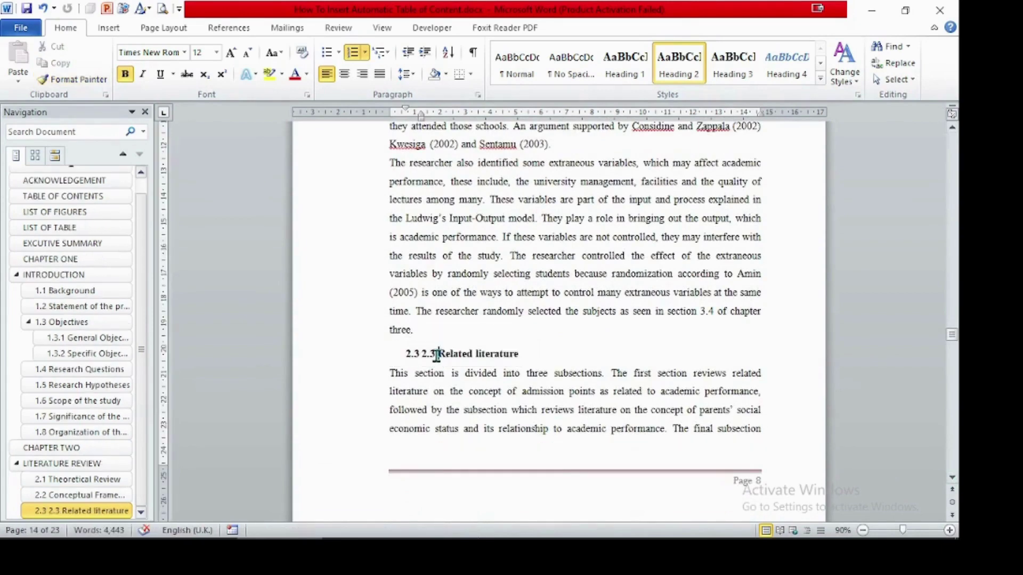
{"action": "key", "text": "BackSpace"}
{"action": "key", "text": "BackSpace"}
{"action": "key", "text": "BackSpace"}
{"action": "key", "text": "BackSpace"}
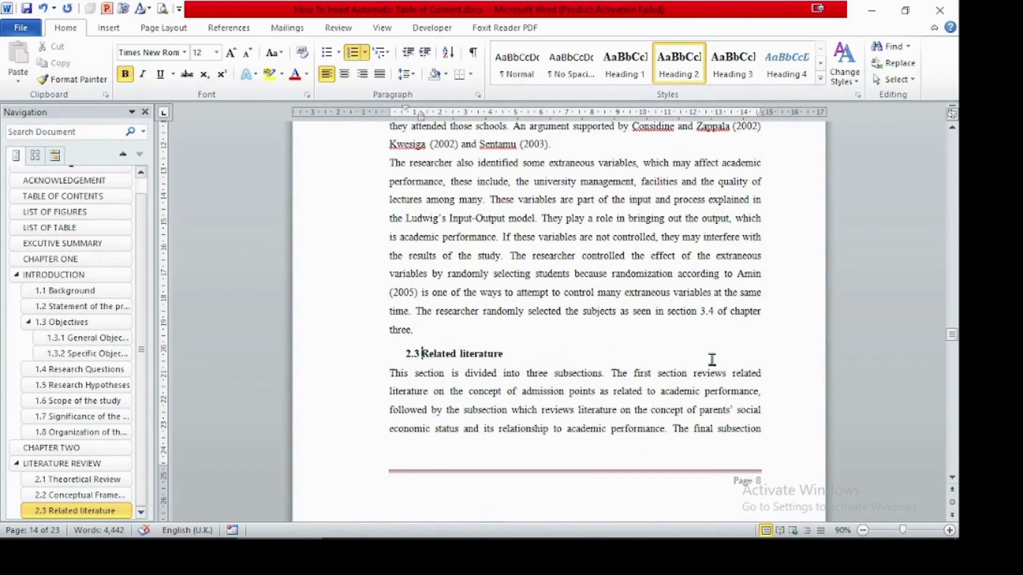
Step: Remove the empty space above Admission points and academic performance and delete the heading's manually typed 2.3.1
{"action": "left_click", "coordinate": [952, 479]}
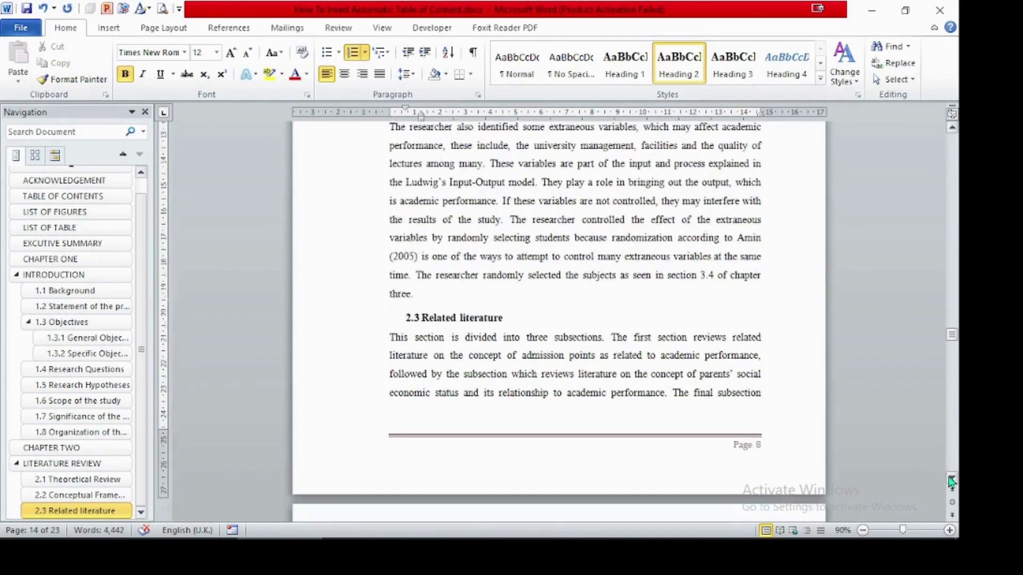
{"action": "left_click", "coordinate": [952, 479]}
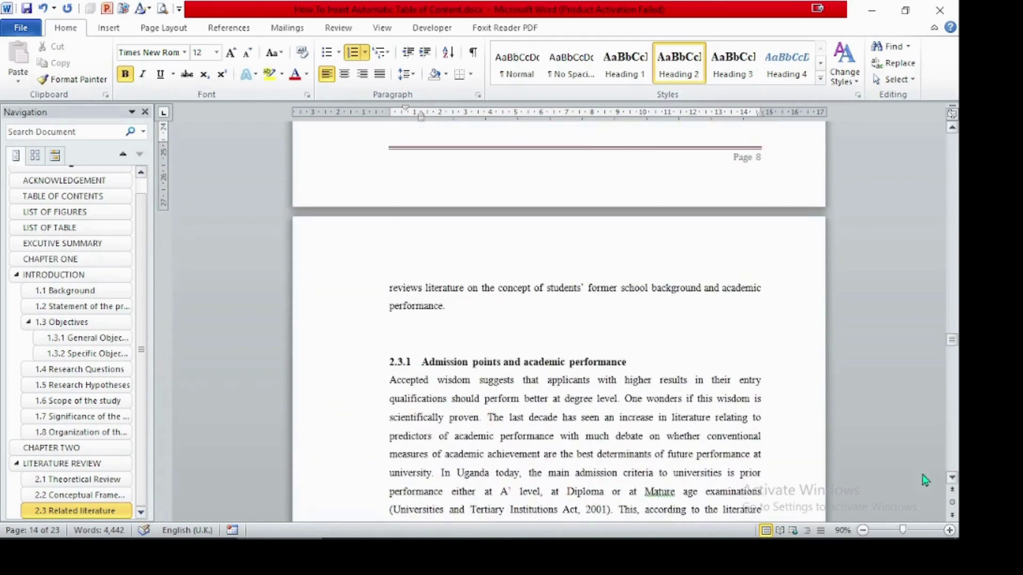
{"action": "left_click", "coordinate": [395, 338]}
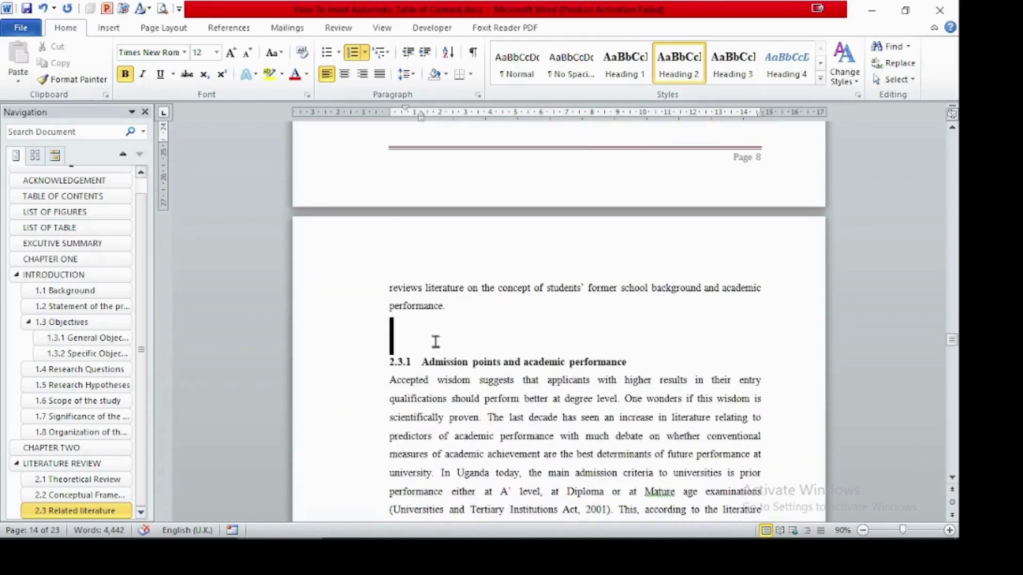
{"action": "key", "text": "BackSpace"}
{"action": "left_click", "coordinate": [483, 336]}
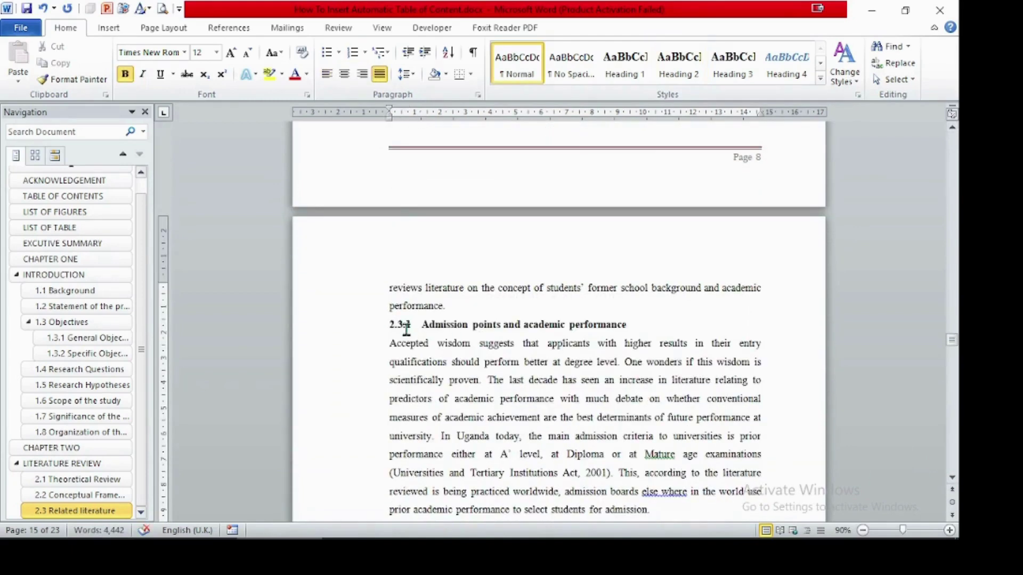
{"action": "left_click_drag", "start_coordinate": [423, 330], "coordinate": [362, 337]}
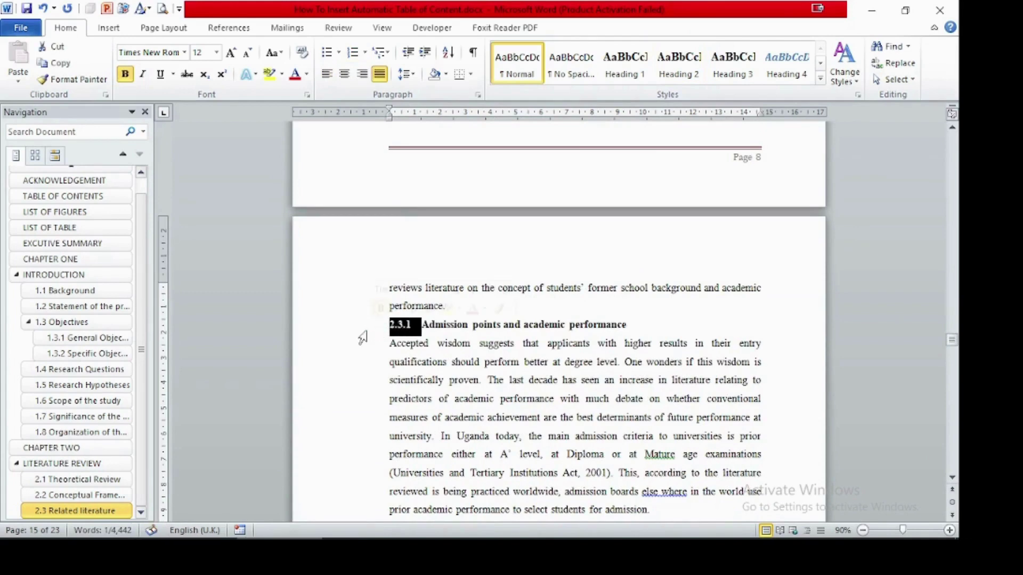
{"action": "key", "text": "Delete"}
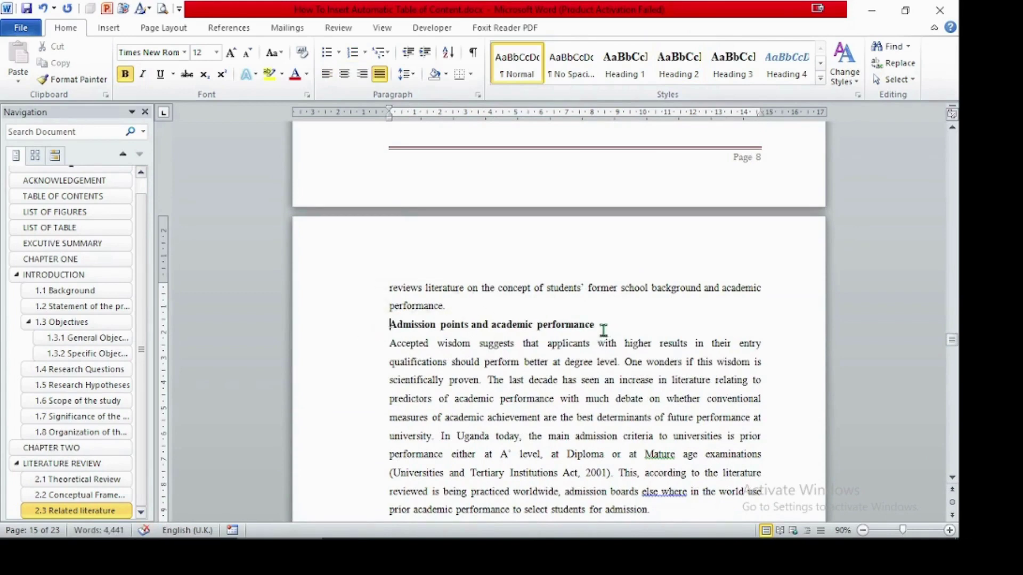
Step: Apply Heading 3 and the 2.3.1, 2.3.2, 2.3.3 number format to Admission points and academic performance, with a closer tab stop after the number
{"action": "left_click_drag", "start_coordinate": [600, 327], "coordinate": [402, 332]}
{"action": "left_click", "coordinate": [733, 63]}
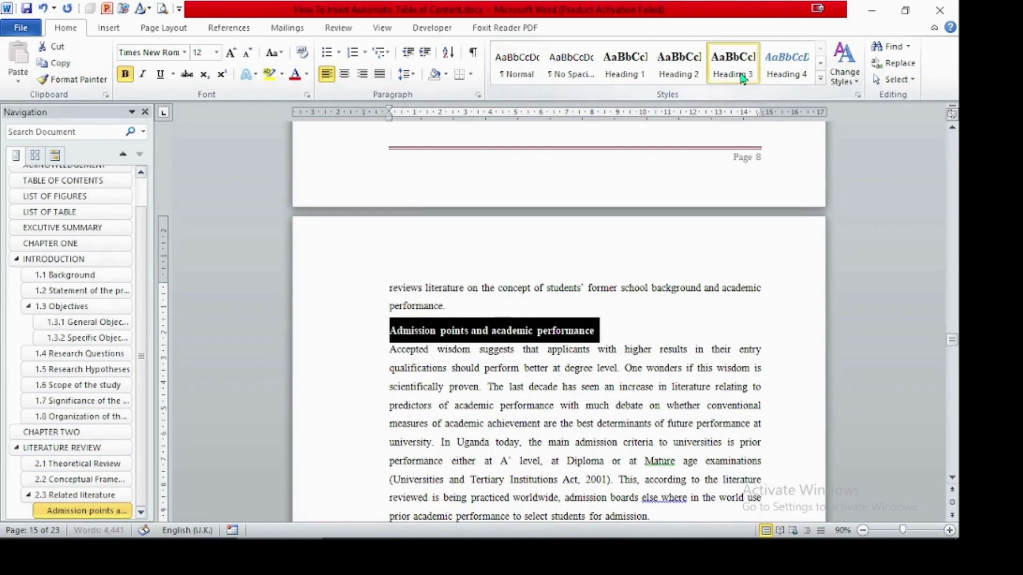
{"action": "left_click", "coordinate": [364, 55]}
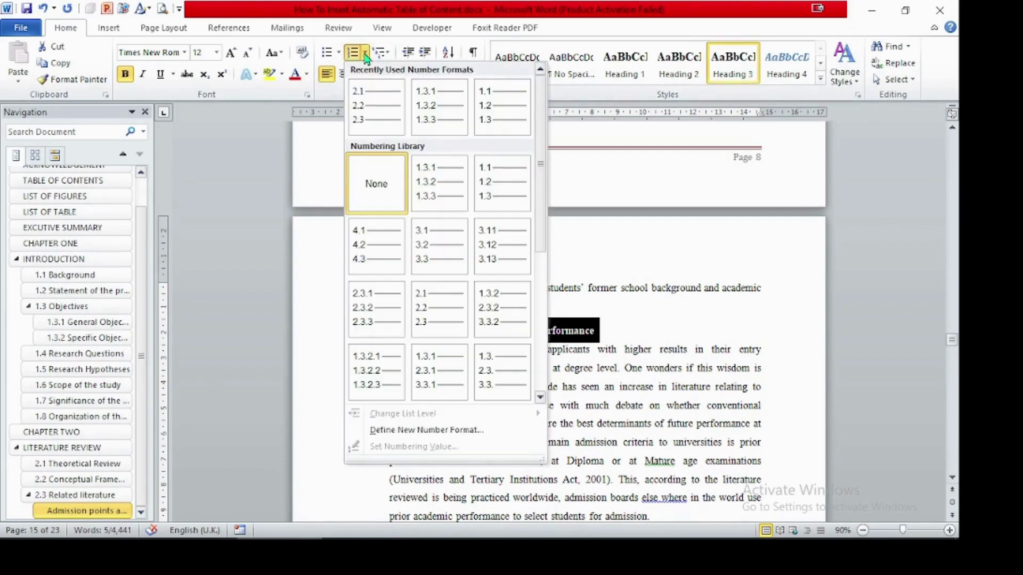
{"action": "left_click", "coordinate": [373, 308]}
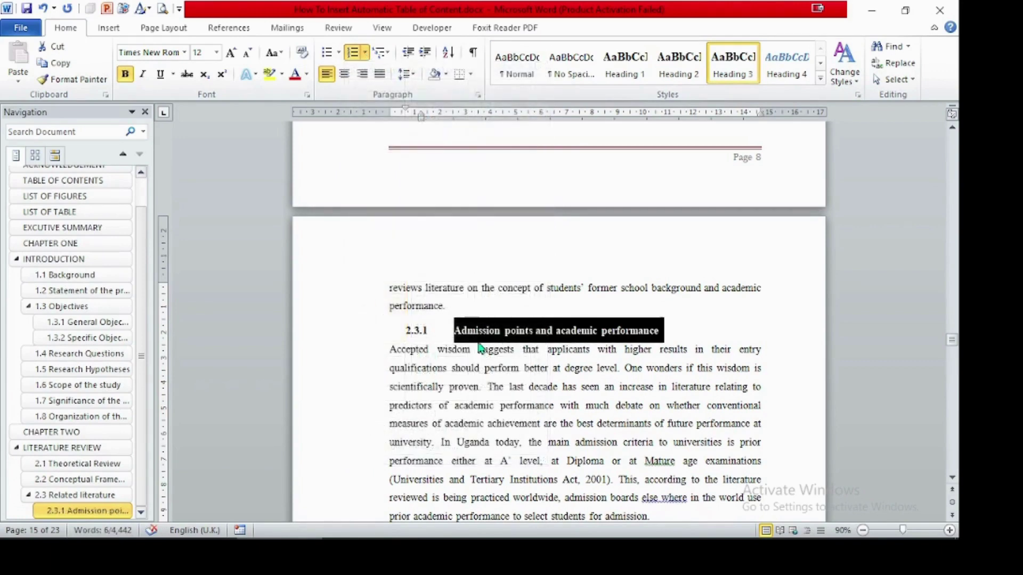
{"action": "double_click", "coordinate": [441, 112]}
{"action": "left_click", "coordinate": [609, 447]}
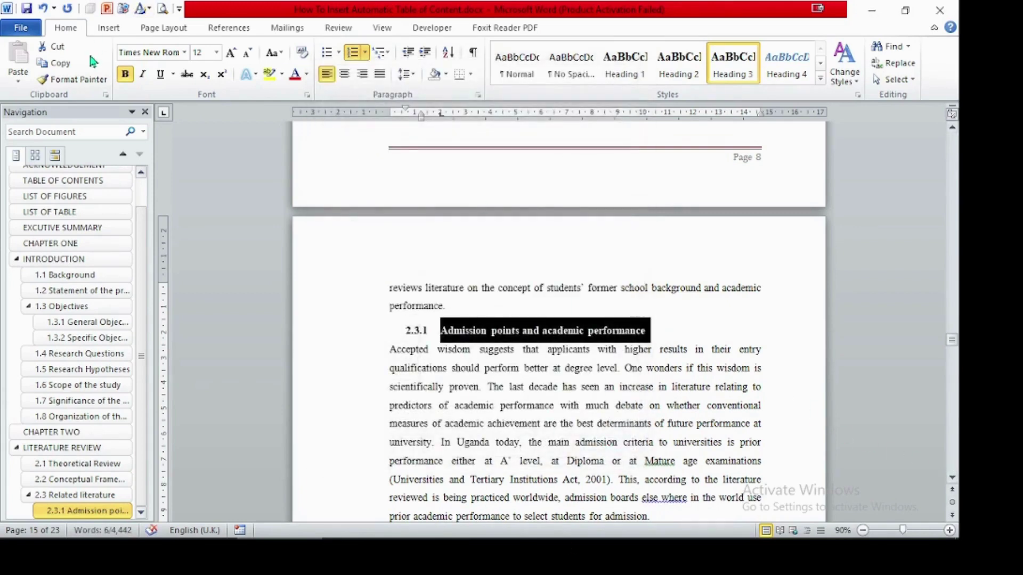
Step: Try to copy the 2.3.1 heading format to the Social economic status and academic performance heading text
{"action": "left_click", "coordinate": [84, 80]}
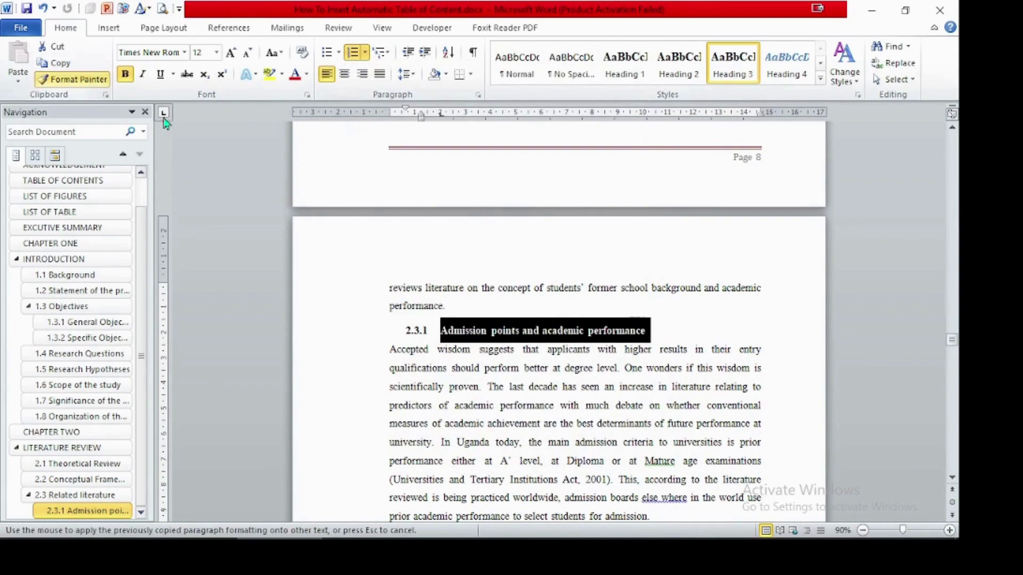
{"action": "scroll", "coordinate": [952, 481], "scroll_direction": "down", "scroll_amount": 3}
{"action": "left_click", "coordinate": [953, 478]}
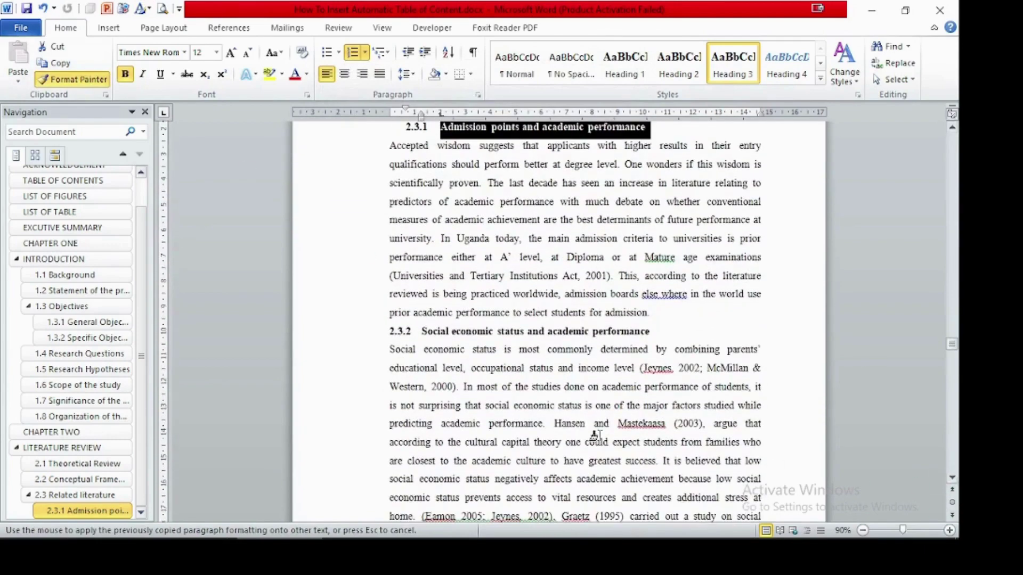
{"action": "left_click_drag", "start_coordinate": [650, 331], "coordinate": [421, 334]}
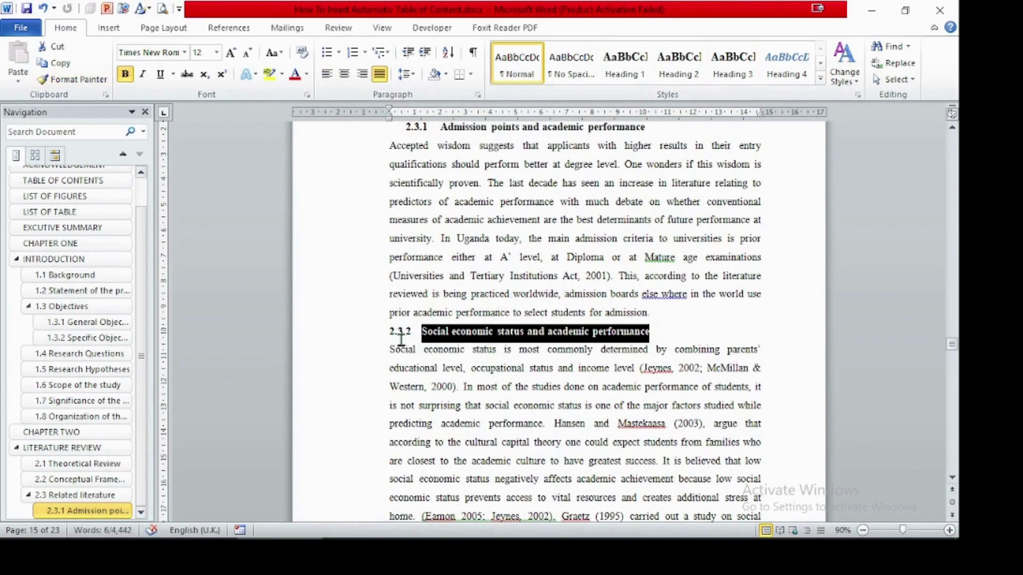
Step: Delete the manually typed 2.3.2 in front of Social economic status and academic performance
{"action": "left_click", "coordinate": [953, 477]}
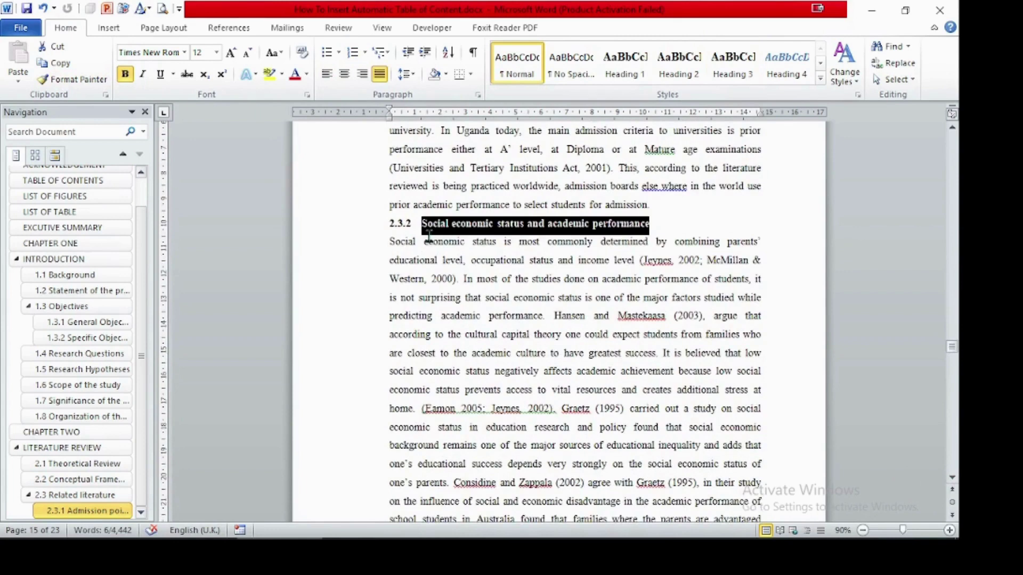
{"action": "left_click", "coordinate": [419, 226]}
{"action": "key", "text": "BackSpace"}
{"action": "key", "text": "BackSpace"}
{"action": "key", "text": "BackSpace"}
{"action": "key", "text": "BackSpace"}
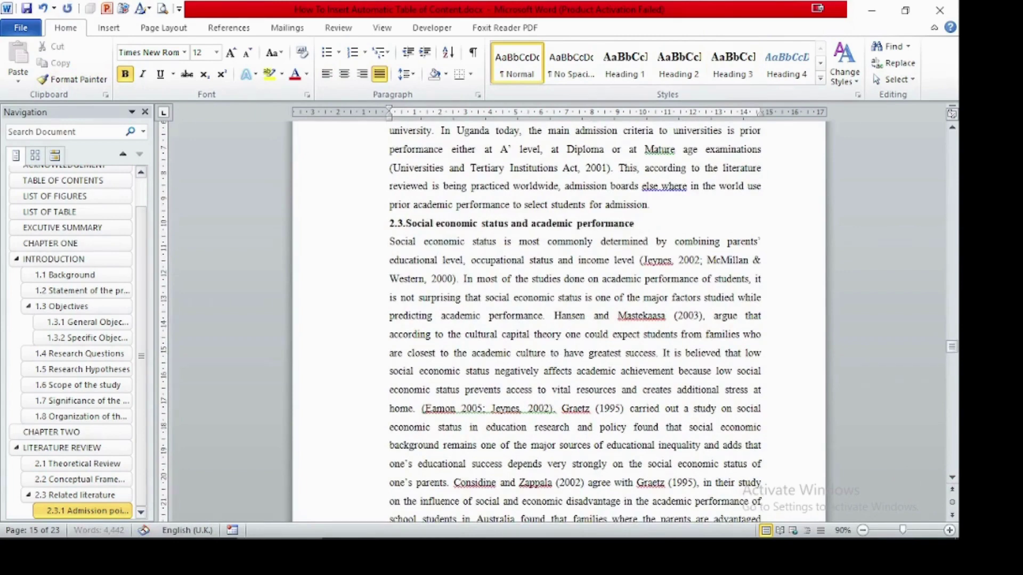
{"action": "key", "text": "BackSpace"}
{"action": "key", "text": "BackSpace"}
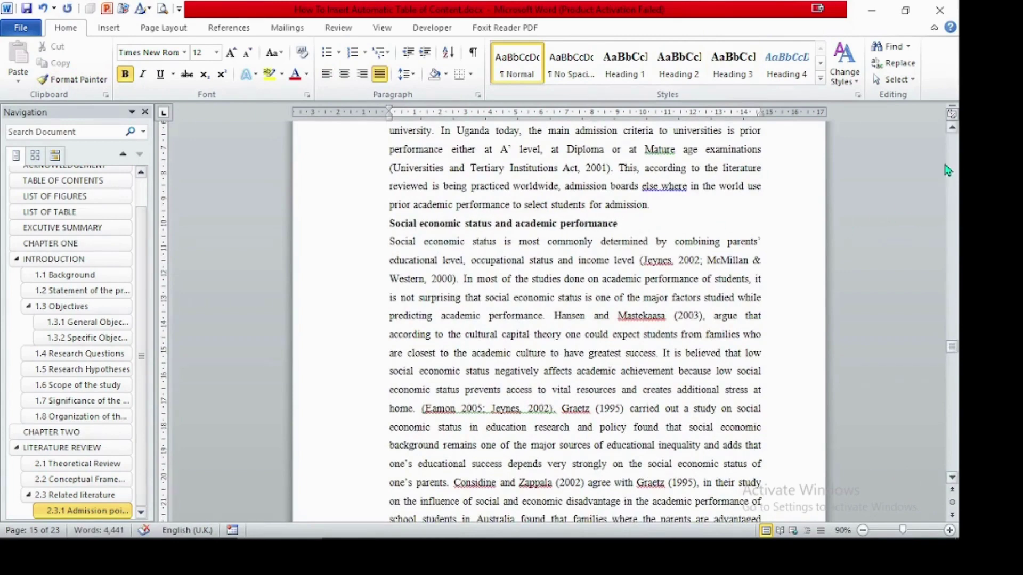
Step: Copy the 2.3.1 Admission points and academic performance heading format to Social economic status and academic performance
{"action": "left_click", "coordinate": [952, 129]}
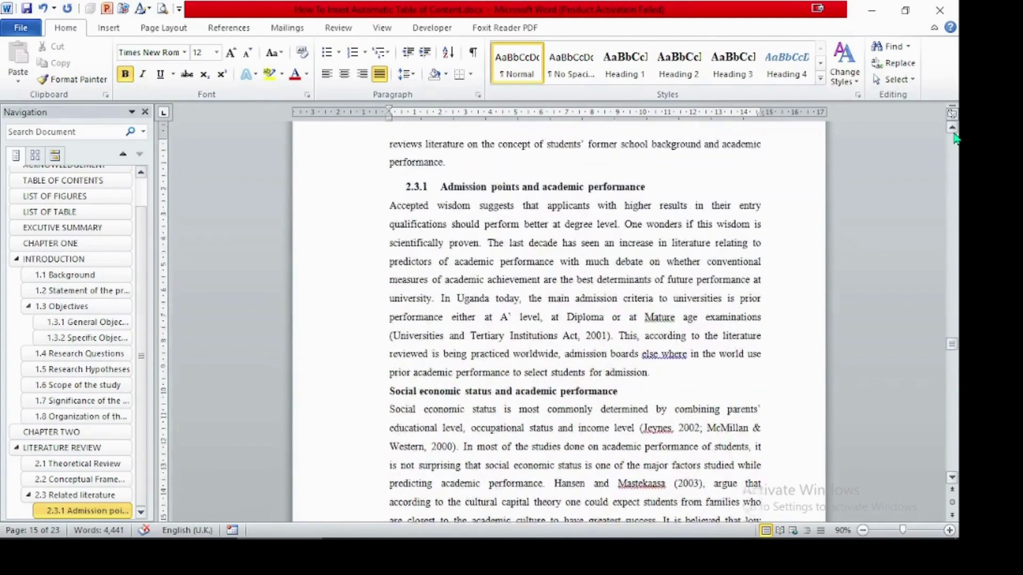
{"action": "triple_click", "coordinate": [626, 225]}
{"action": "left_click", "coordinate": [626, 229]}
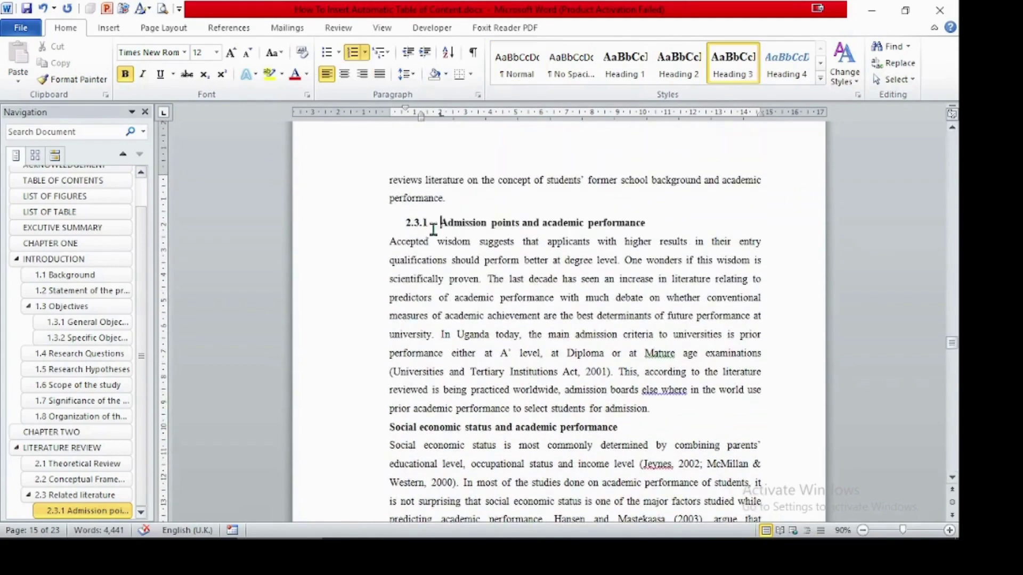
{"action": "left_click_drag", "start_coordinate": [651, 224], "coordinate": [440, 223]}
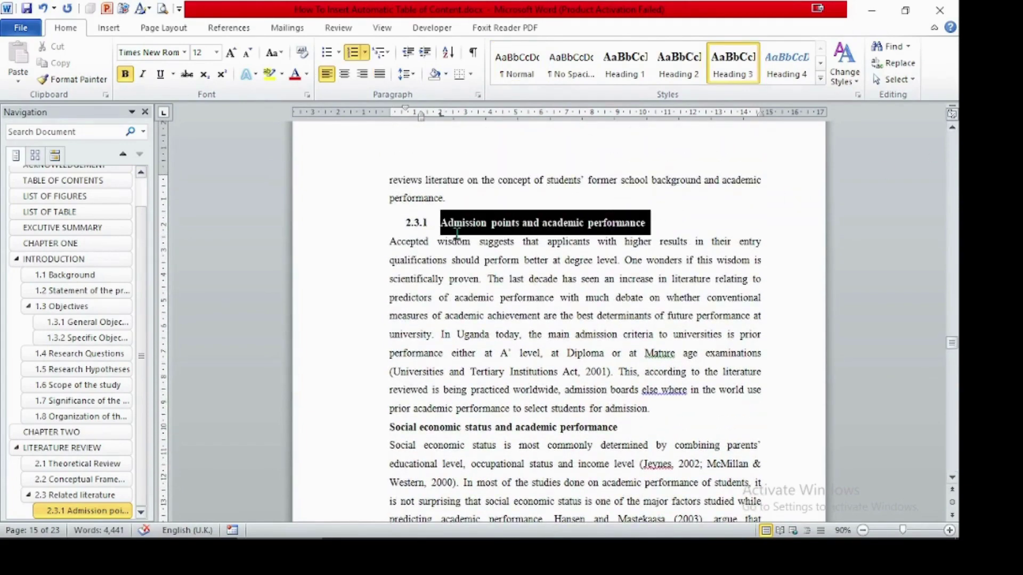
{"action": "left_click", "coordinate": [582, 212]}
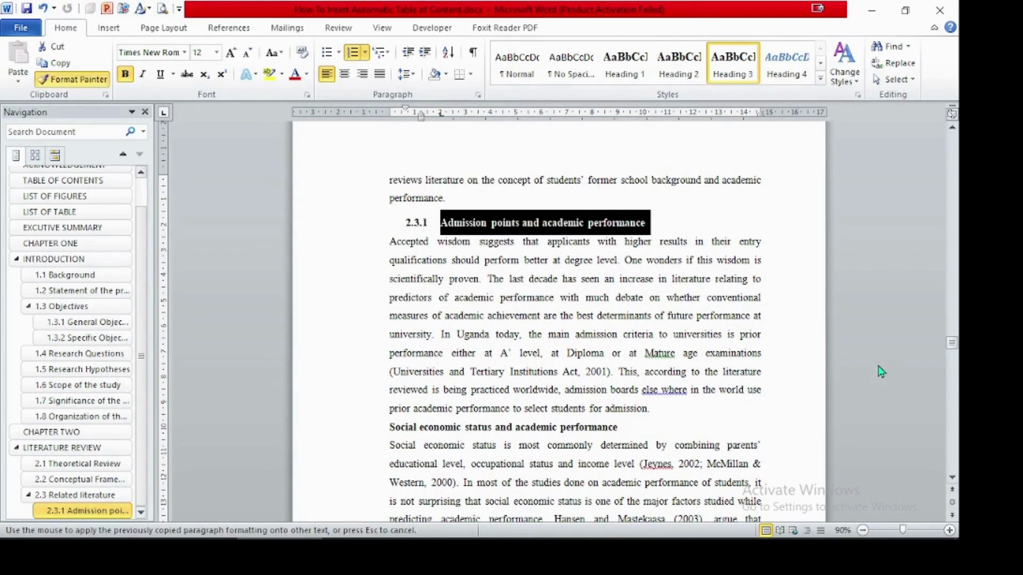
{"action": "left_click_drag", "start_coordinate": [629, 430], "coordinate": [377, 435]}
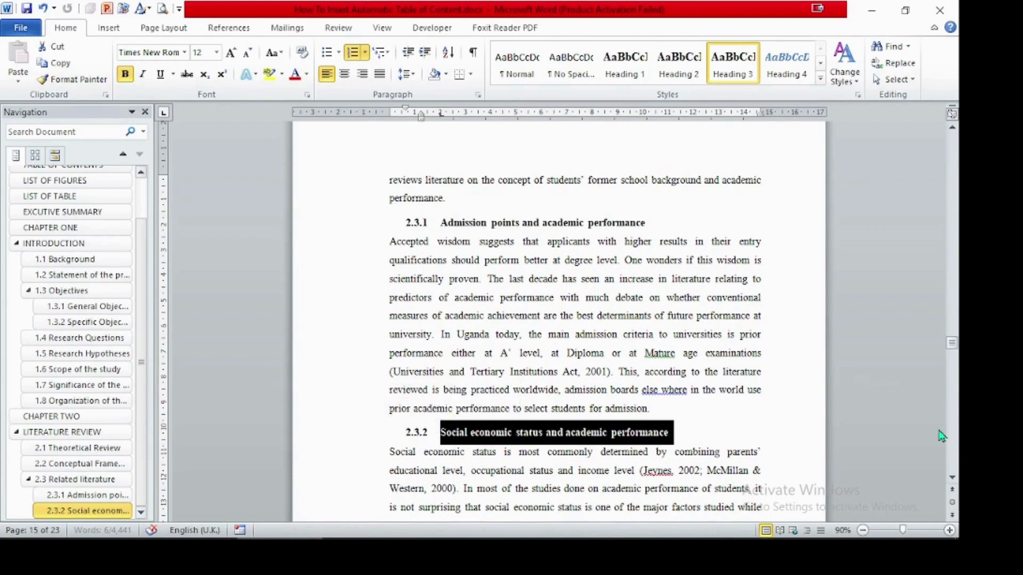
Step: Copy the 2.3.2 Social economic status heading format to the Former school background and academic performance heading
{"action": "left_click_drag", "start_coordinate": [952, 481], "coordinate": [951, 481]}
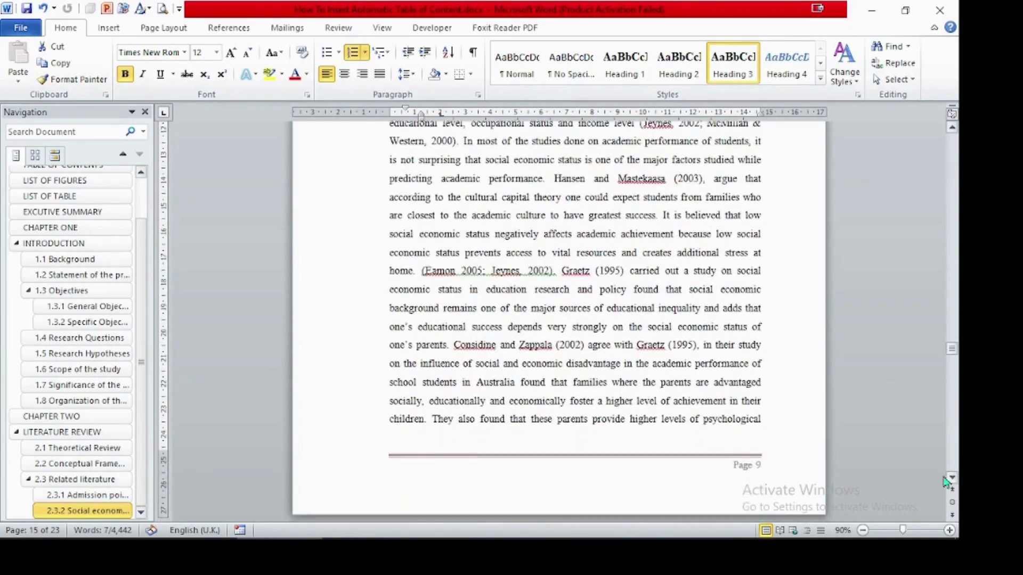
{"action": "left_click", "coordinate": [73, 79]}
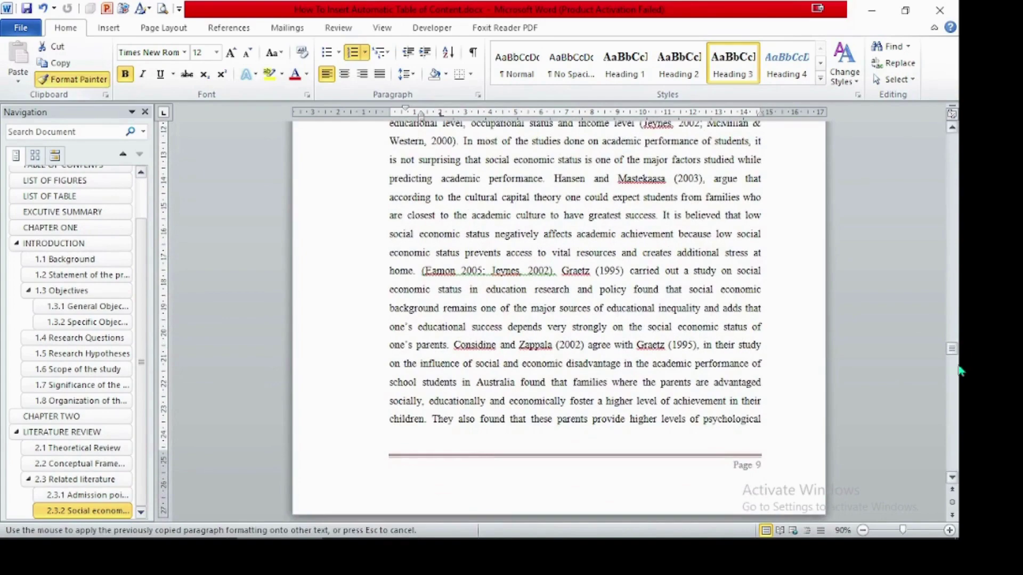
{"action": "left_click", "coordinate": [954, 451]}
{"action": "left_click", "coordinate": [954, 452]}
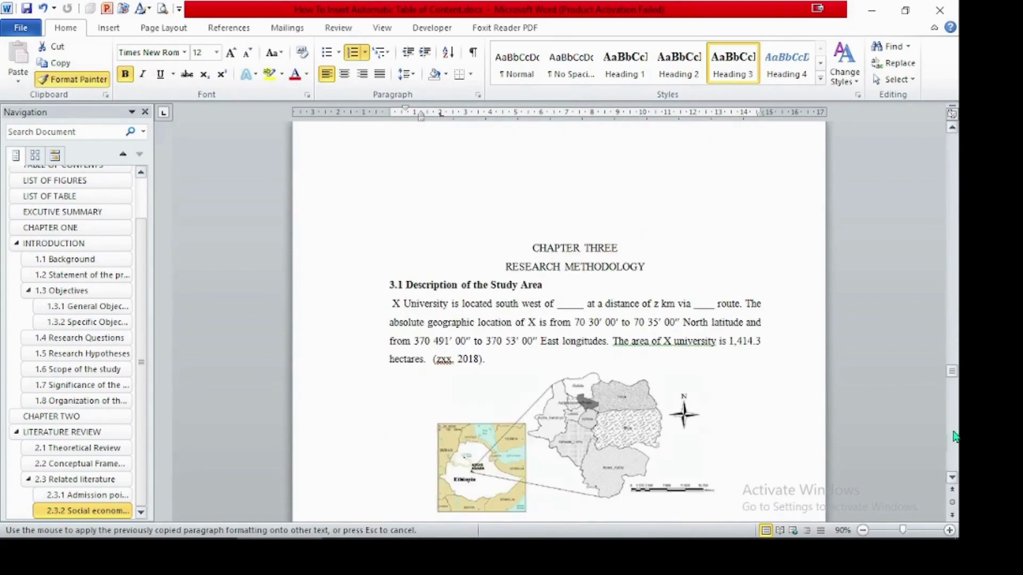
{"action": "left_click", "coordinate": [953, 296]}
{"action": "left_click", "coordinate": [954, 283]}
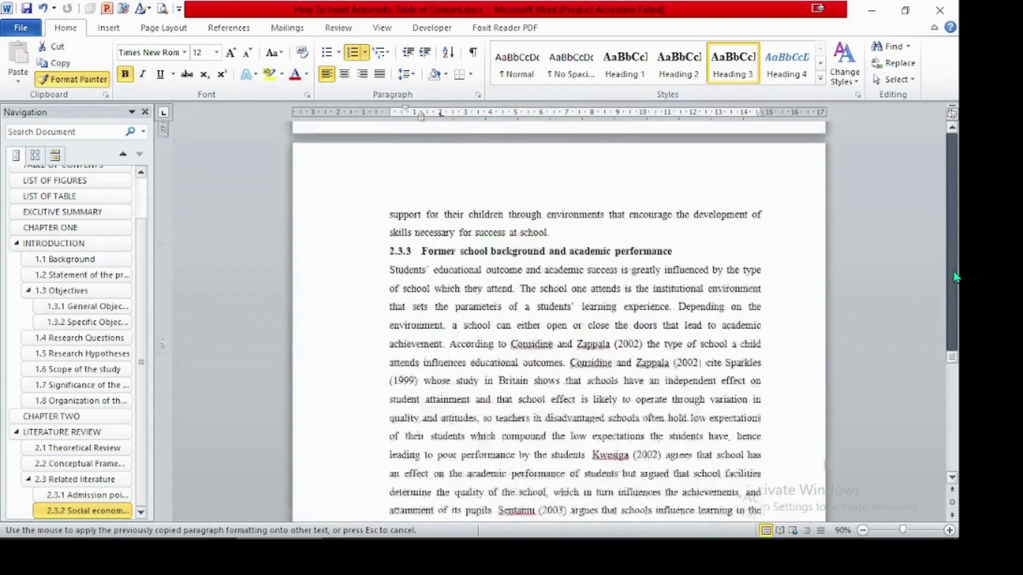
{"action": "left_click", "coordinate": [951, 478]}
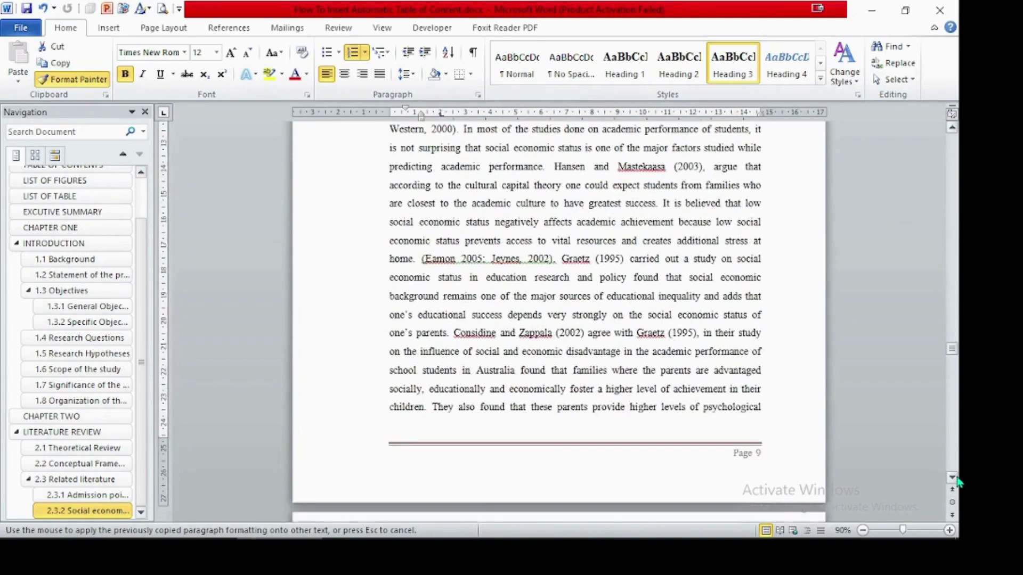
{"action": "scroll", "coordinate": [611, 294], "scroll_direction": "down", "scroll_amount": 4}
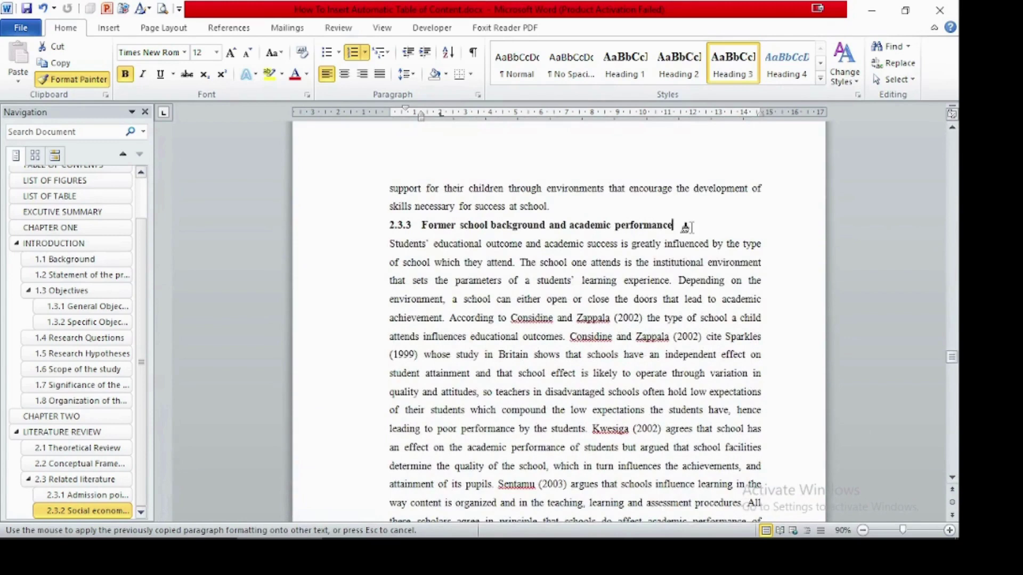
{"action": "left_click_drag", "start_coordinate": [686, 228], "coordinate": [358, 235]}
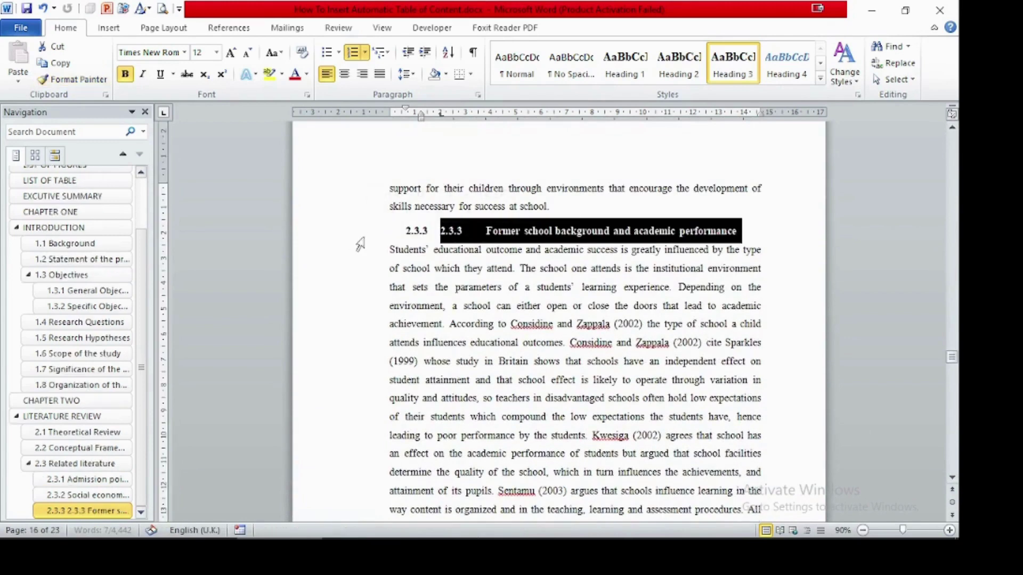
Step: Delete the manually typed 2.3.3 in front of Former school background and academic performance
{"action": "left_click", "coordinate": [471, 231]}
{"action": "key", "text": "BackSpace"}
{"action": "key", "text": "BackSpace"}
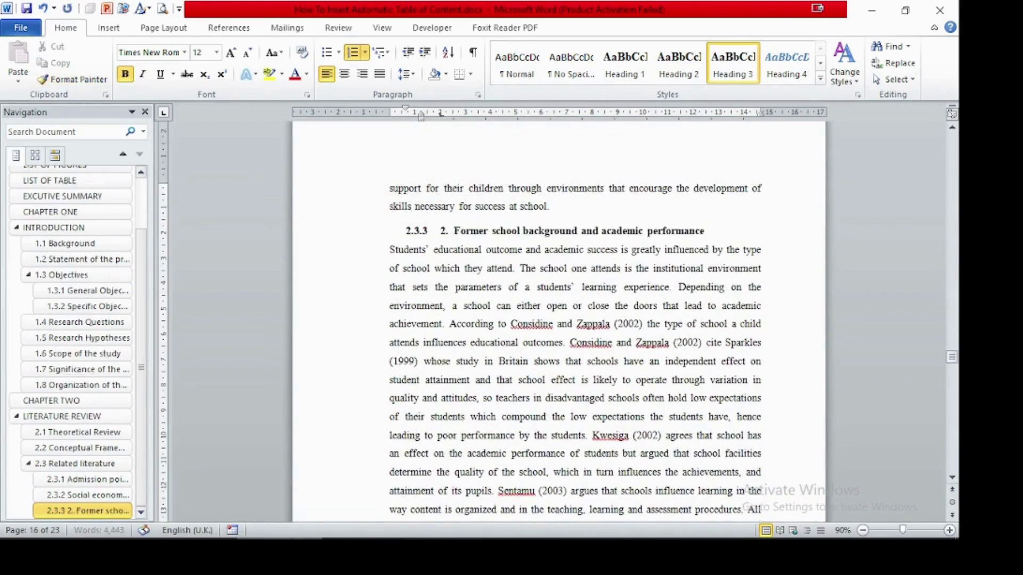
{"action": "key", "text": "BackSpace"}
{"action": "key", "text": "BackSpace"}
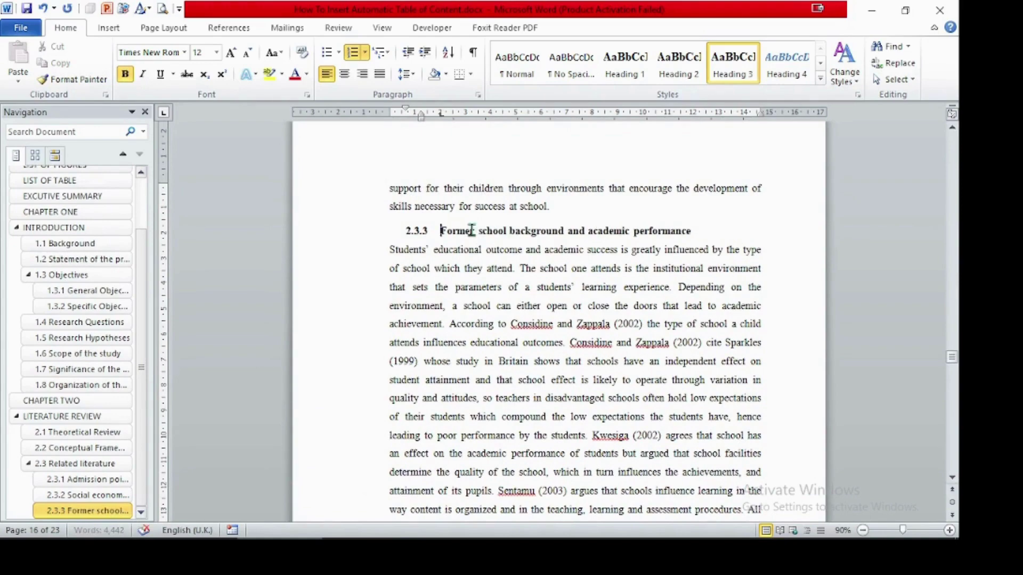
Step: Delete the blank lines above the CHAPTER THREE title at the start of its page
{"action": "scroll", "coordinate": [548, 389], "scroll_direction": "down", "scroll_amount": 7}
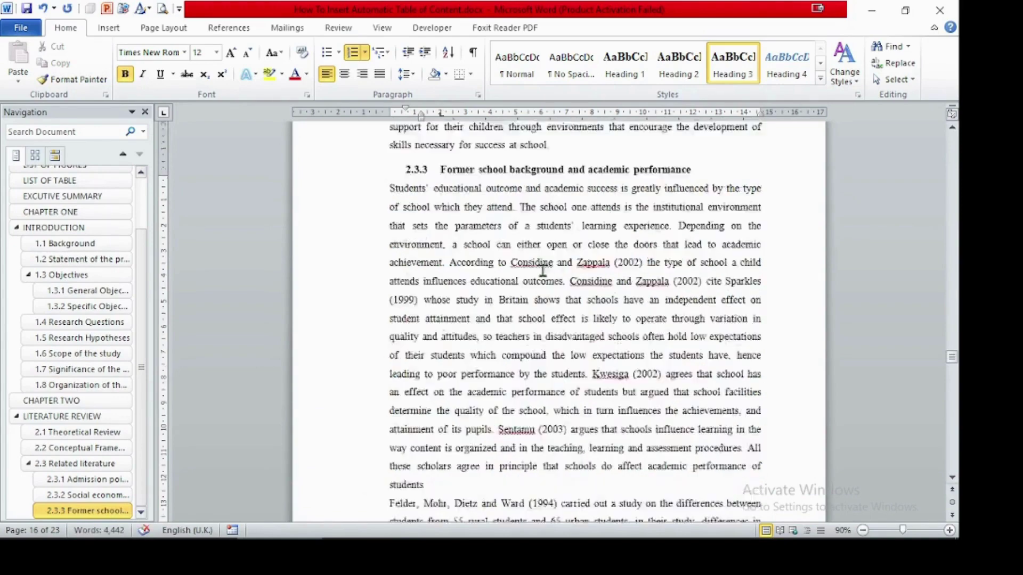
{"action": "scroll", "coordinate": [555, 301], "scroll_direction": "down", "scroll_amount": 7}
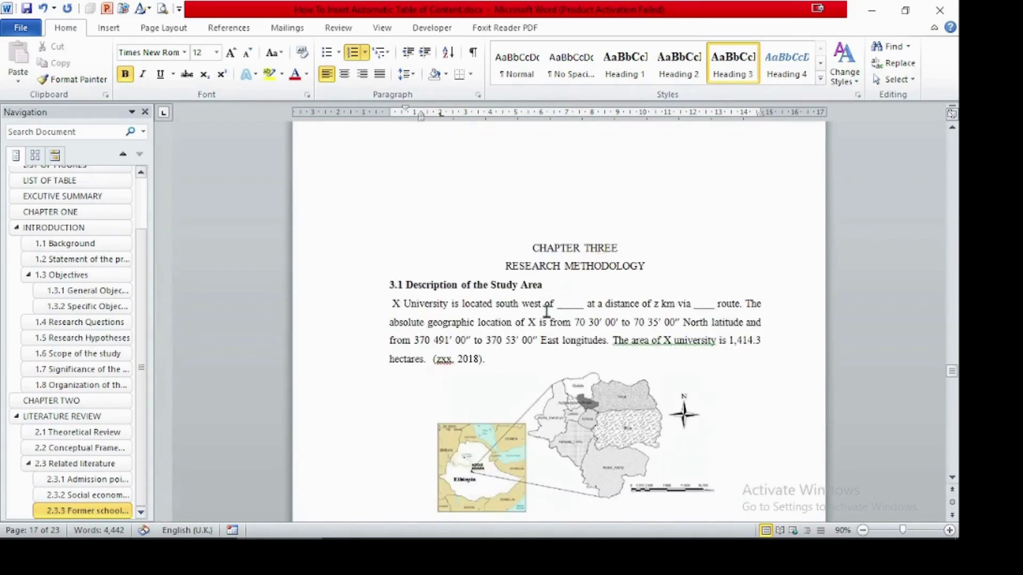
{"action": "scroll", "coordinate": [953, 137], "scroll_direction": "up", "scroll_amount": 1}
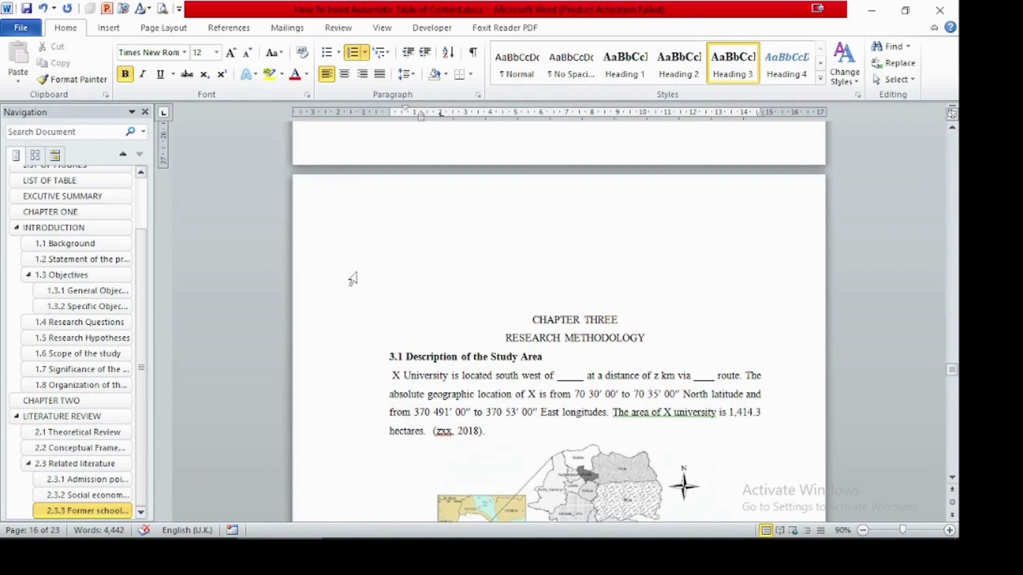
{"action": "left_click", "coordinate": [347, 204]}
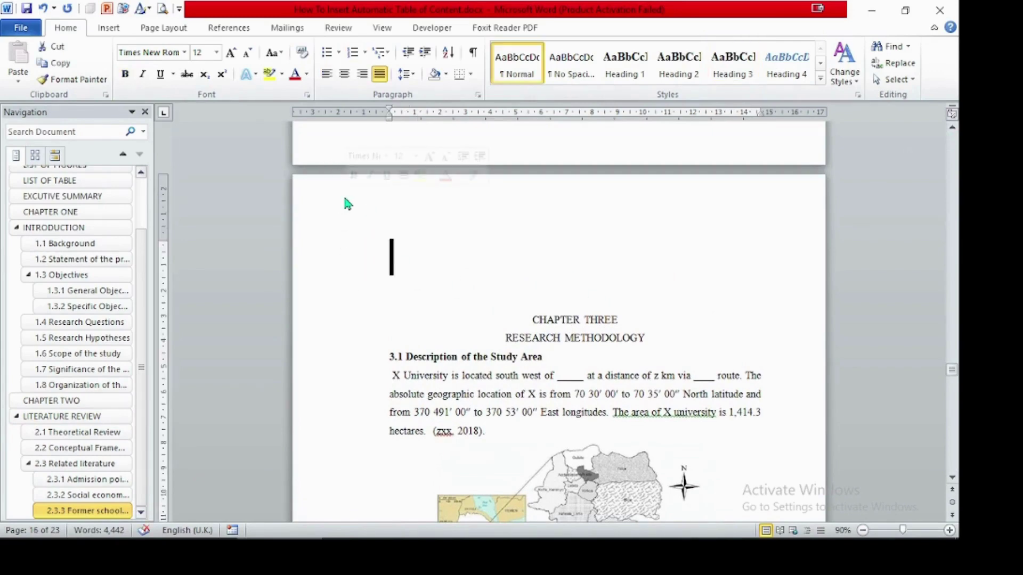
{"action": "key", "text": "Delete"}
{"action": "key", "text": "Delete"}
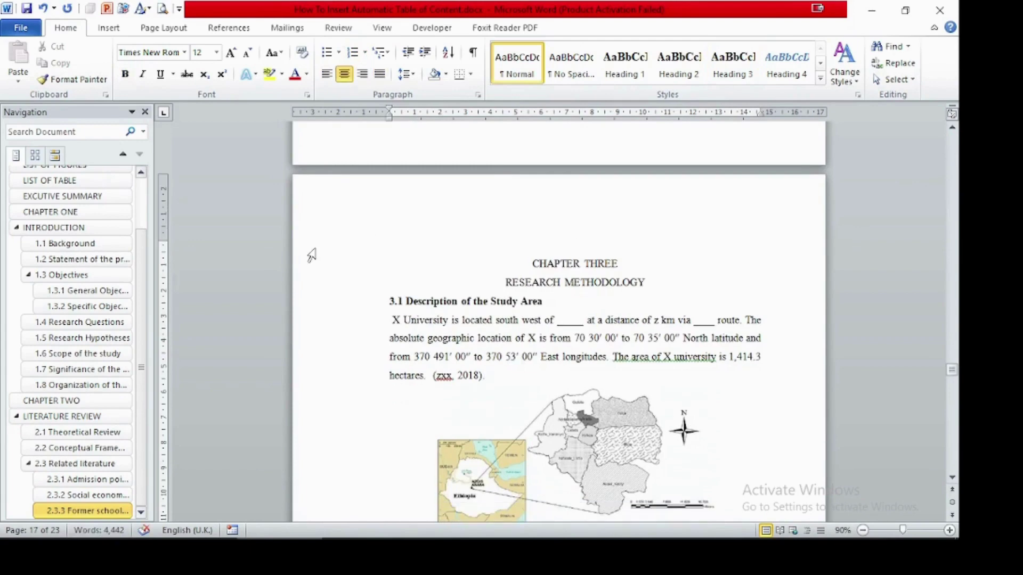
{"action": "key", "text": "Delete"}
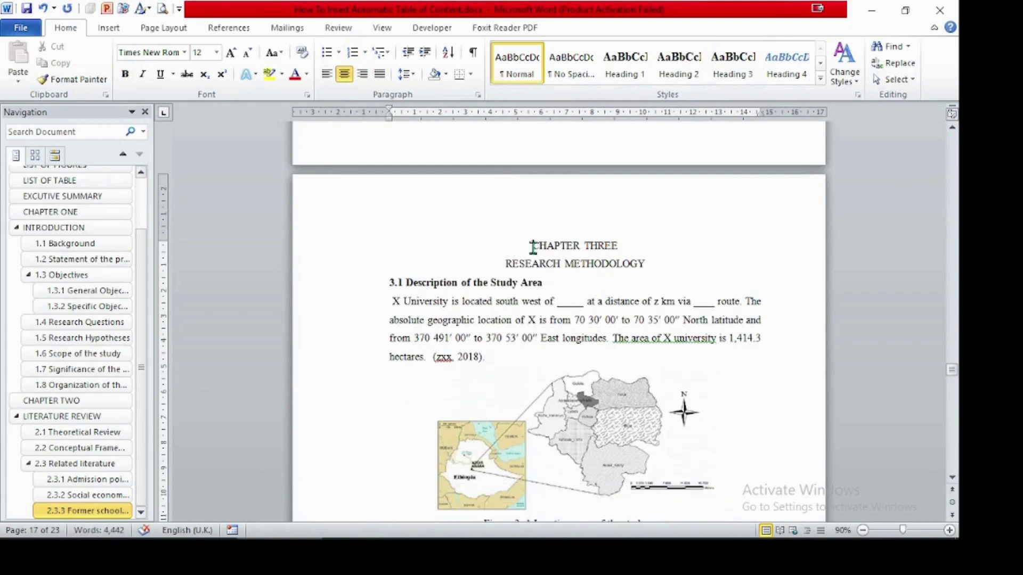
Step: Apply the Heading 1 style to the CHAPTER THREE and RESEARCH METHODOLOGY titles
{"action": "left_click_drag", "start_coordinate": [533, 245], "coordinate": [630, 260]}
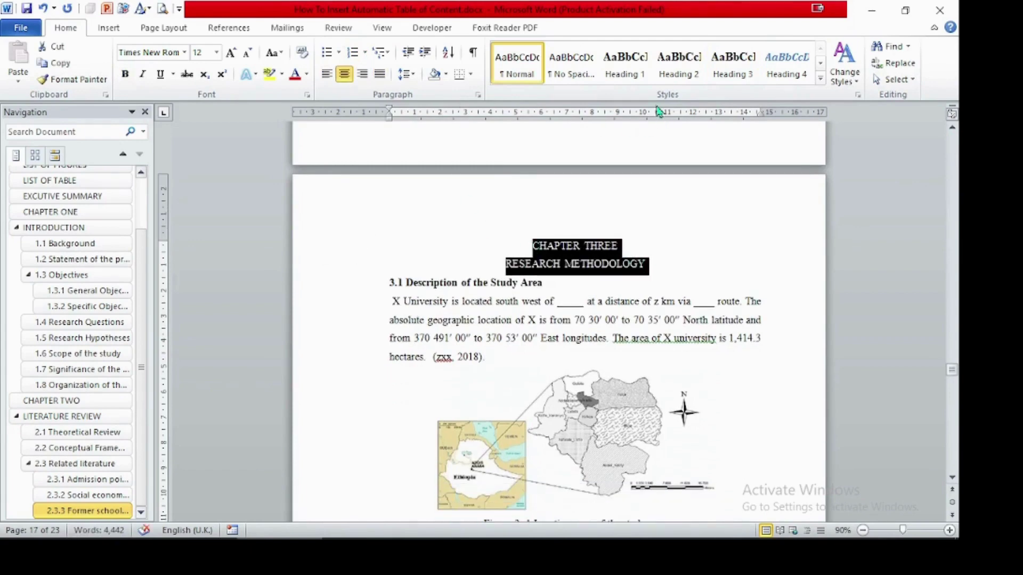
{"action": "left_click", "coordinate": [626, 61]}
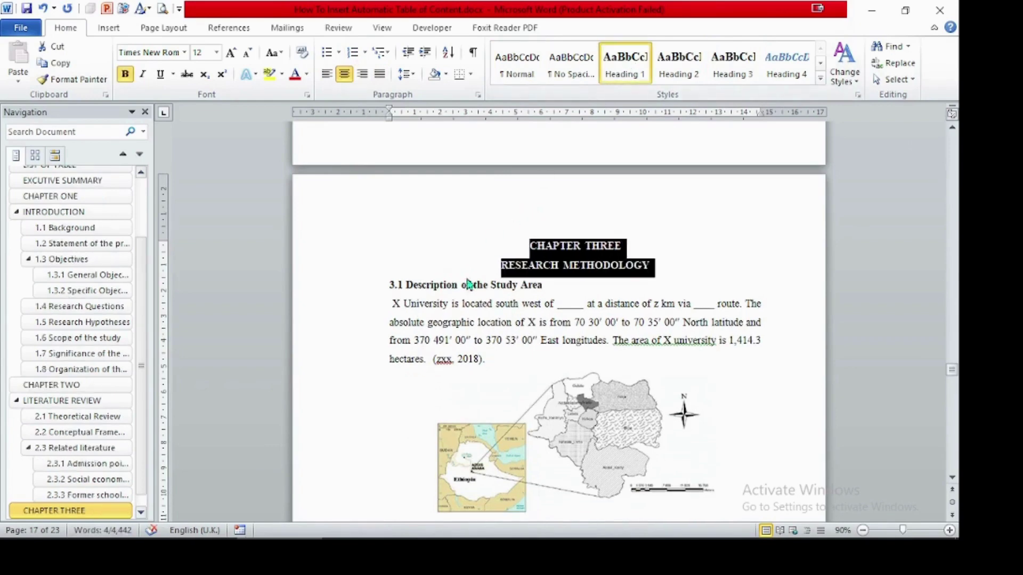
{"action": "left_click", "coordinate": [561, 288]}
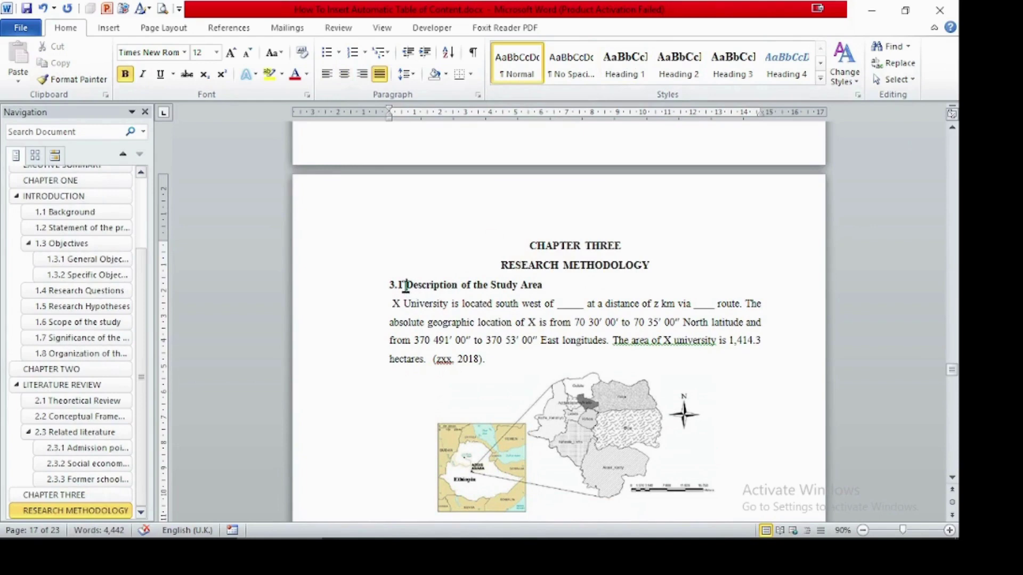
Step: Replace the typed 3.1 of Description of the Study Area with the Heading 2 style and the 3.1, 3.2, 3.3 number format
{"action": "left_click_drag", "start_coordinate": [406, 286], "coordinate": [361, 290]}
{"action": "key", "text": "BackSpace"}
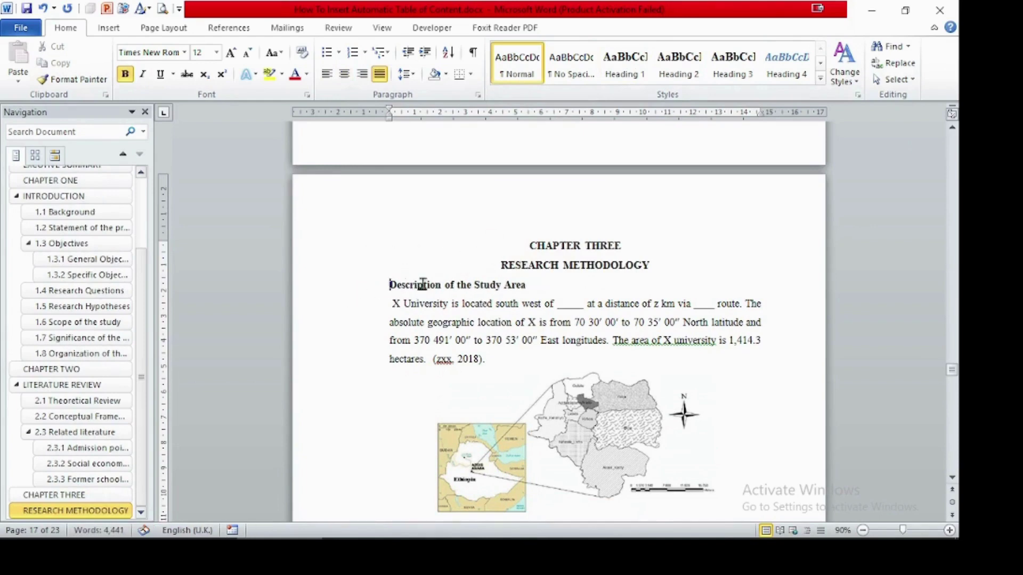
{"action": "left_click_drag", "start_coordinate": [537, 285], "coordinate": [392, 292]}
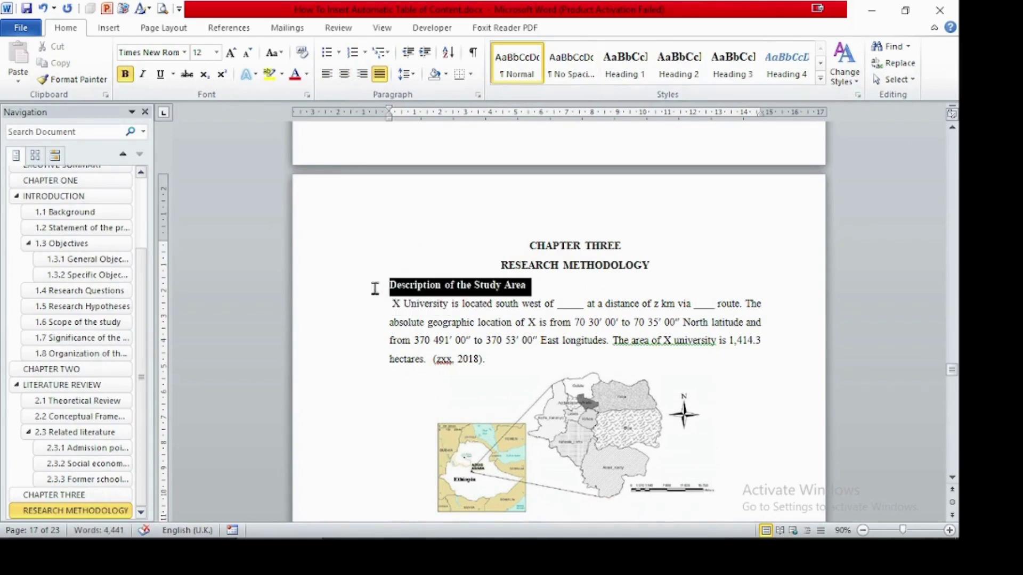
{"action": "left_click", "coordinate": [678, 67]}
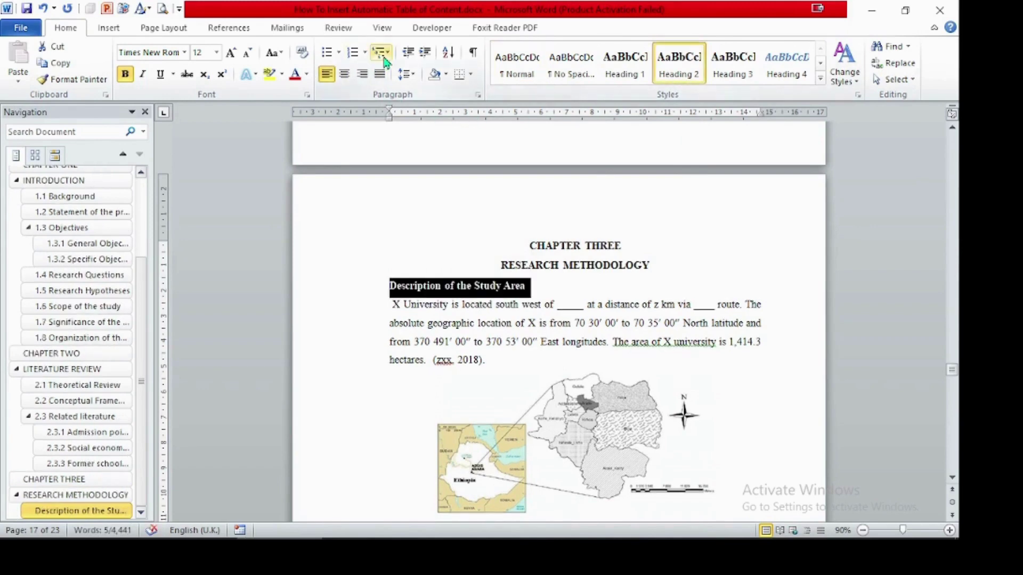
{"action": "left_click", "coordinate": [365, 53]}
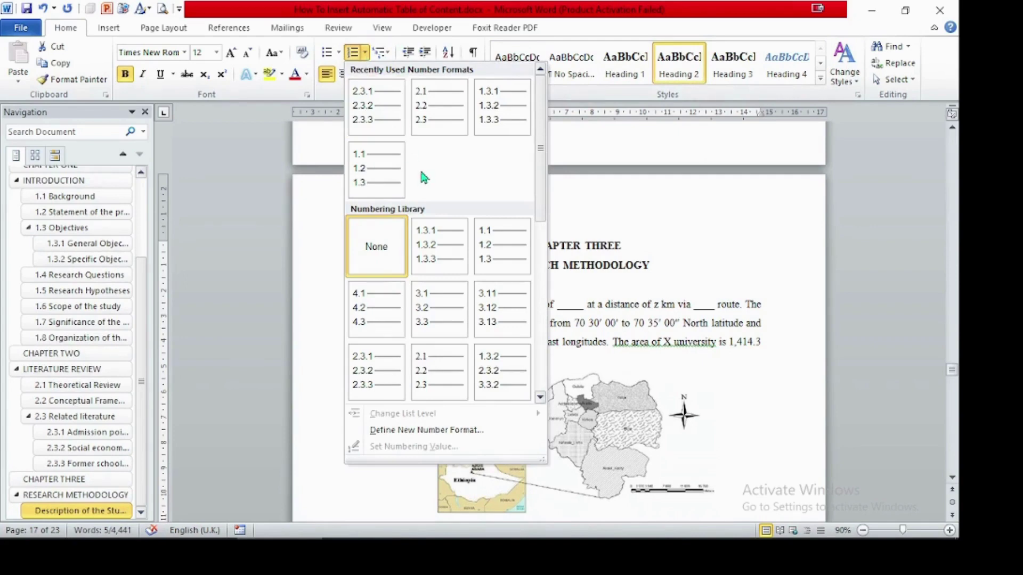
{"action": "left_click", "coordinate": [429, 319]}
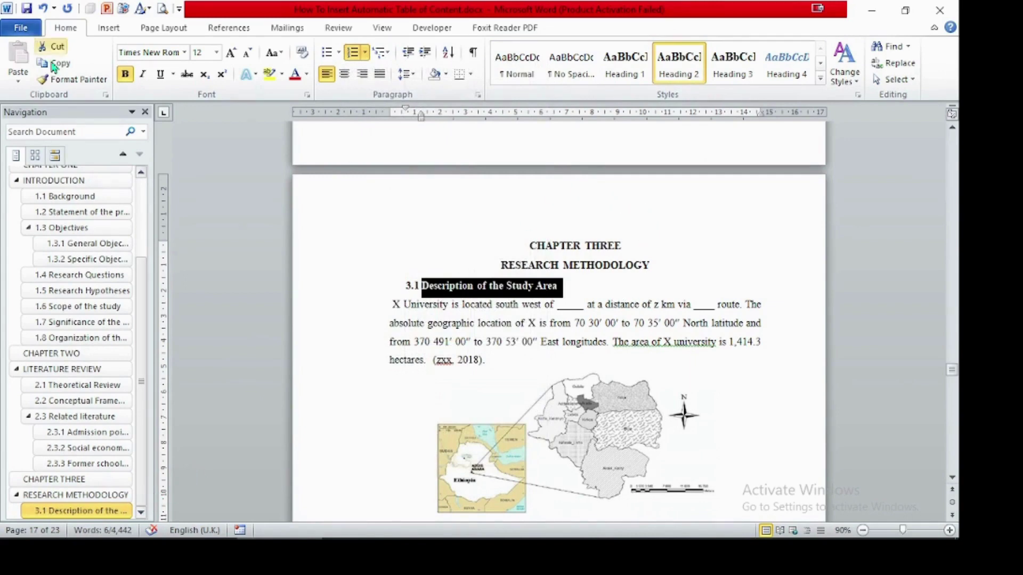
Step: Copy the 3.1 Description of the Study Area heading format to the Research Design heading
{"action": "left_click", "coordinate": [73, 79]}
{"action": "scroll", "coordinate": [700, 296], "scroll_direction": "down", "scroll_amount": 15}
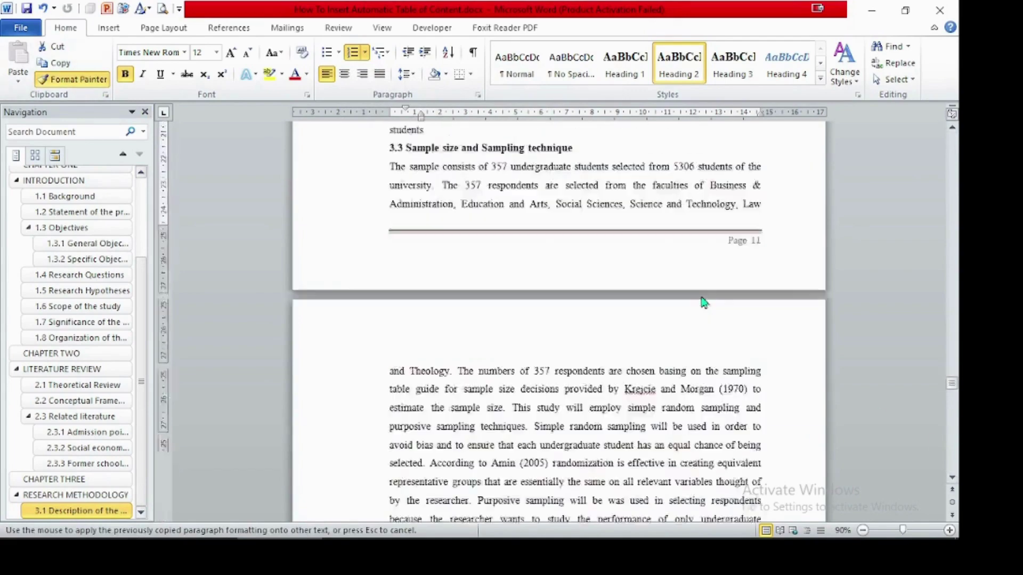
{"action": "scroll", "coordinate": [695, 295], "scroll_direction": "up", "scroll_amount": 6}
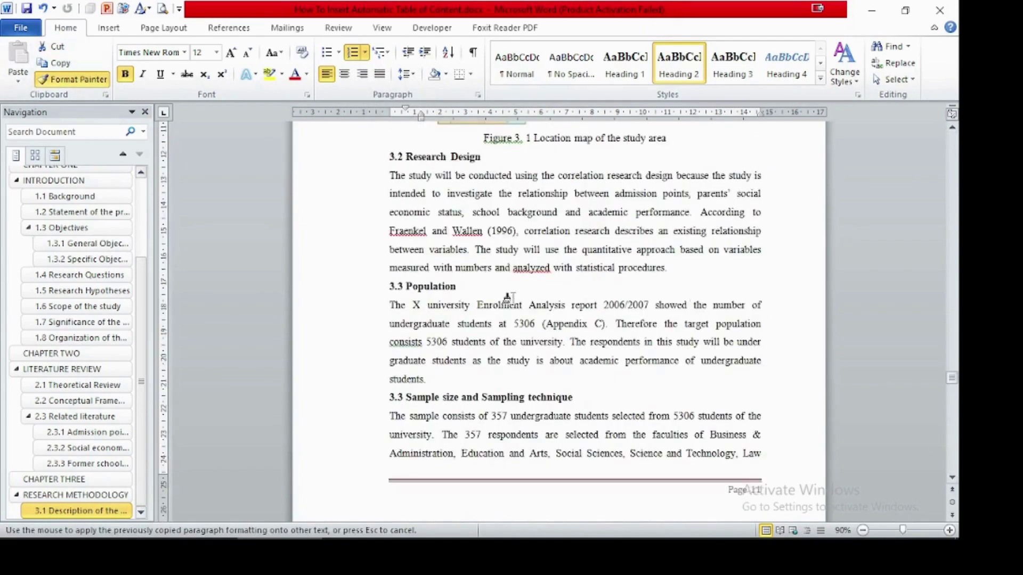
{"action": "left_click_drag", "start_coordinate": [490, 159], "coordinate": [372, 157]}
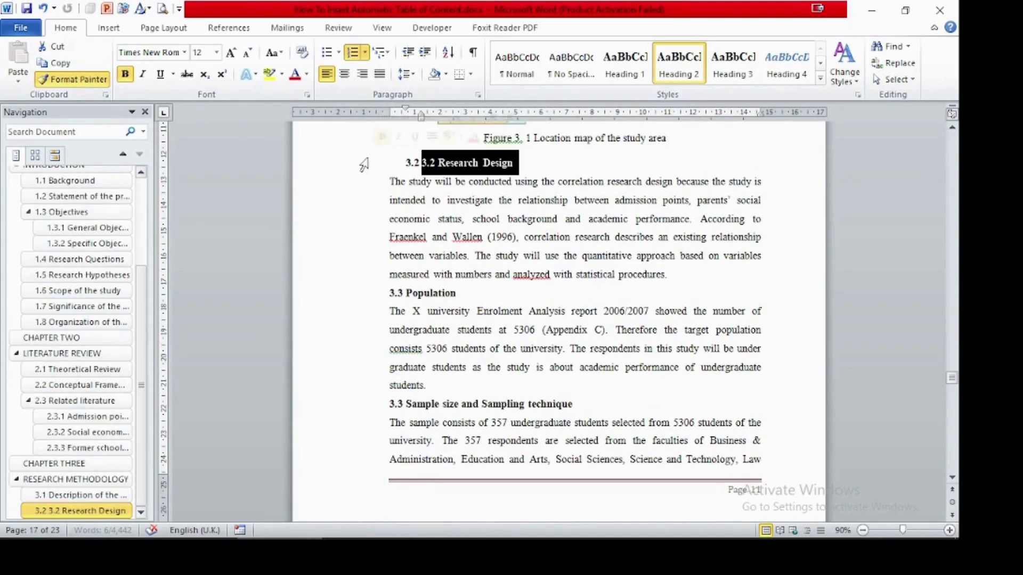
Step: Delete the manually typed 3.2 in front of Research Design
{"action": "left_click", "coordinate": [434, 163]}
{"action": "key", "text": "BackSpace"}
{"action": "key", "text": "BackSpace"}
{"action": "key", "text": "BackSpace"}
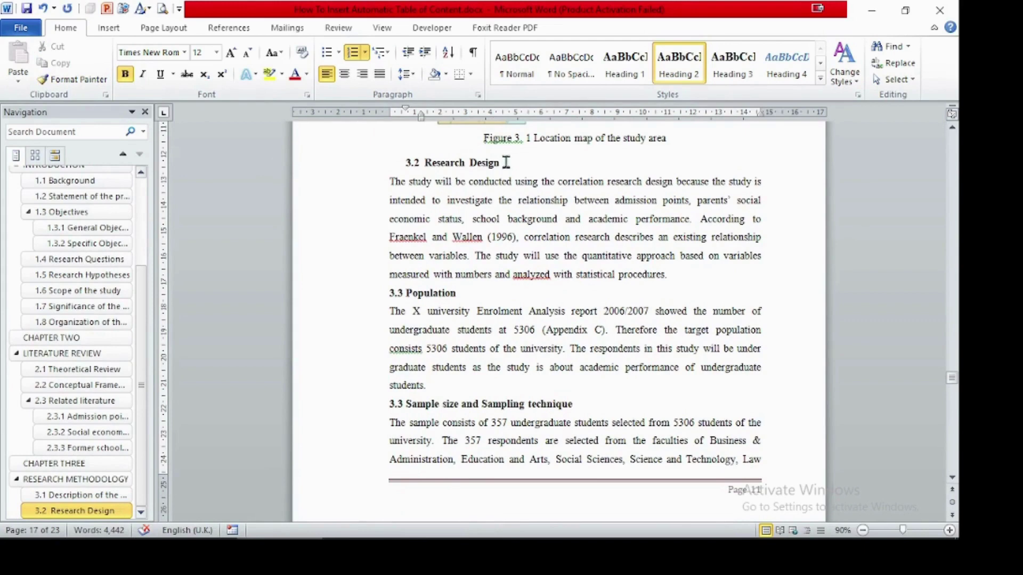
Step: Copy the 3.2 Research Design heading format to the Population heading
{"action": "left_click_drag", "start_coordinate": [506, 162], "coordinate": [430, 166]}
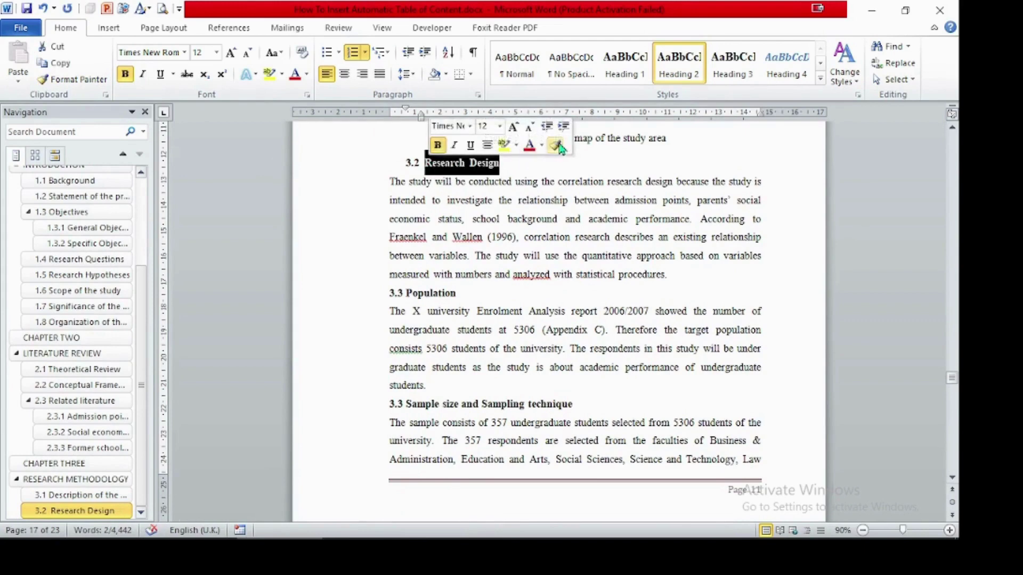
{"action": "left_click", "coordinate": [556, 142]}
{"action": "left_click_drag", "start_coordinate": [477, 294], "coordinate": [380, 301]}
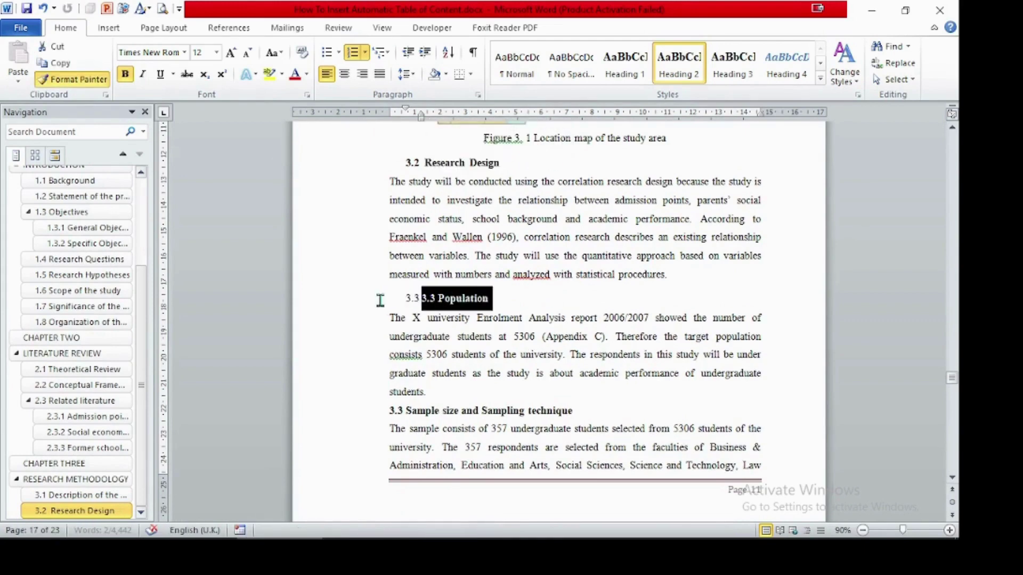
Step: Delete the manually typed 3.3 in front of Population
{"action": "left_click", "coordinate": [439, 299]}
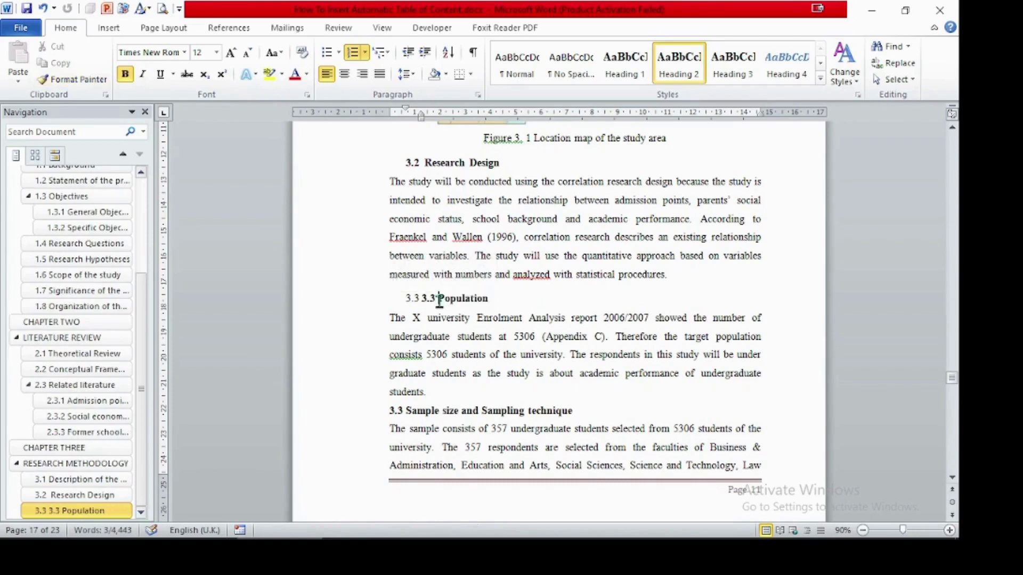
{"action": "key", "text": "BackSpace"}
{"action": "key", "text": "BackSpace"}
{"action": "key", "text": "BackSpace"}
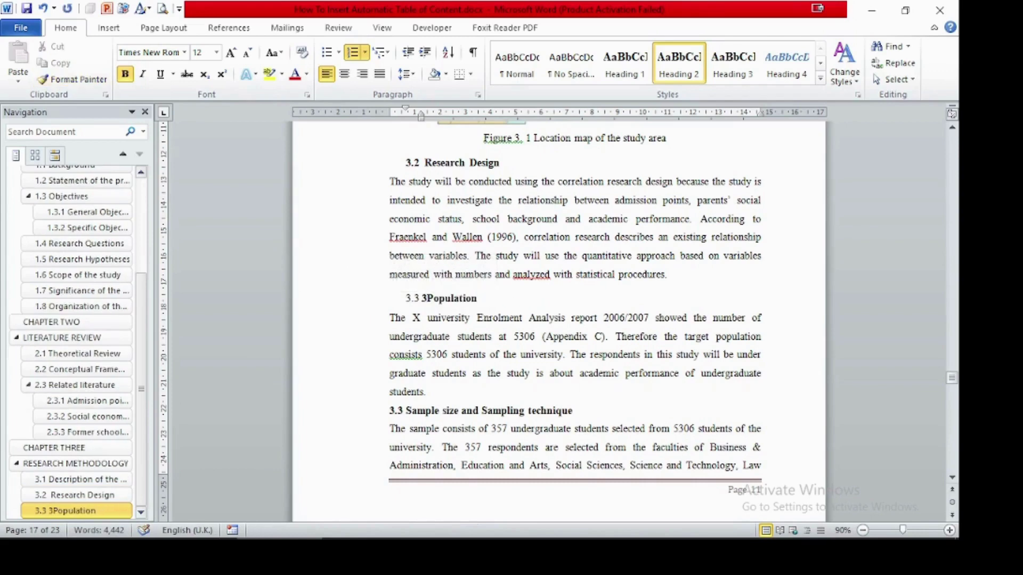
{"action": "key", "text": "BackSpace"}
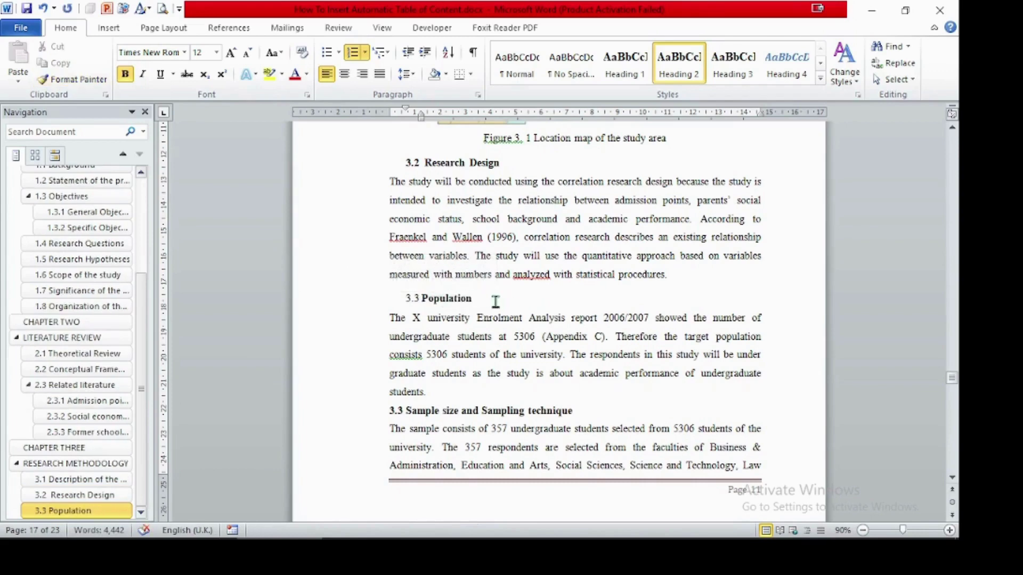
Step: Copy the 3.2 Research Design heading format to the Sample size and Sampling technique heading
{"action": "left_click_drag", "start_coordinate": [494, 300], "coordinate": [429, 303]}
{"action": "left_click", "coordinate": [411, 299]}
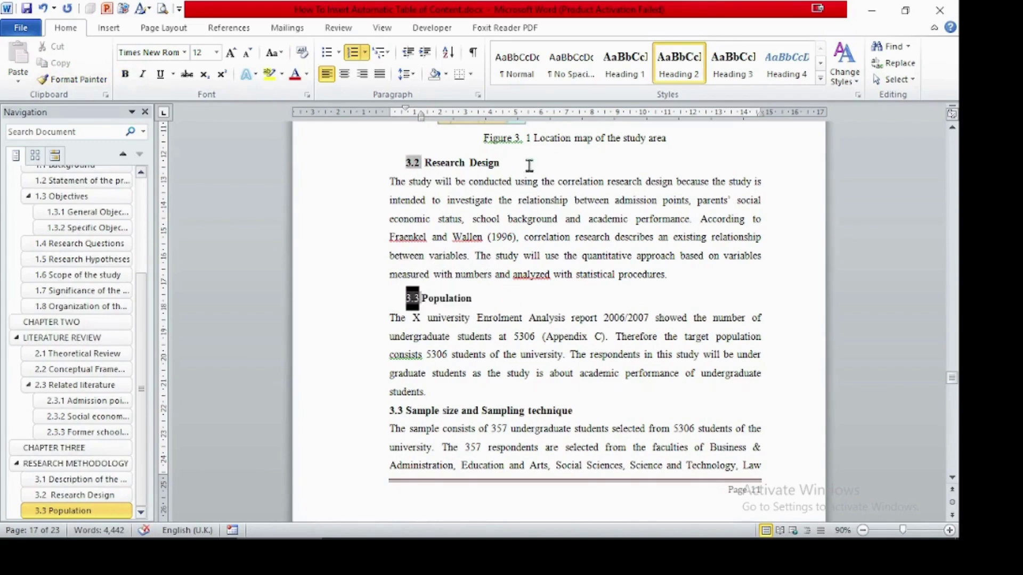
{"action": "triple_click", "coordinate": [509, 162]}
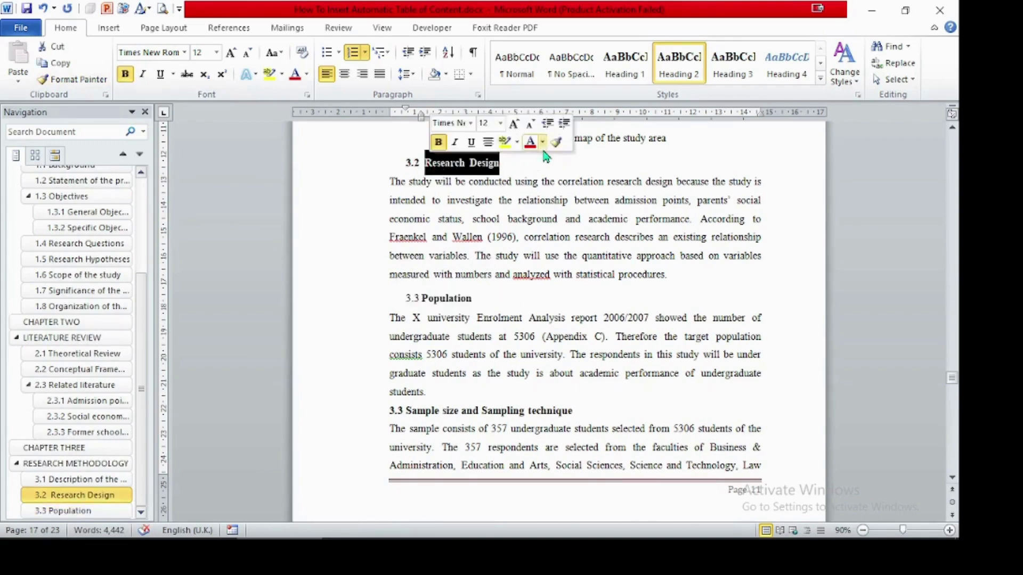
{"action": "left_click", "coordinate": [556, 142]}
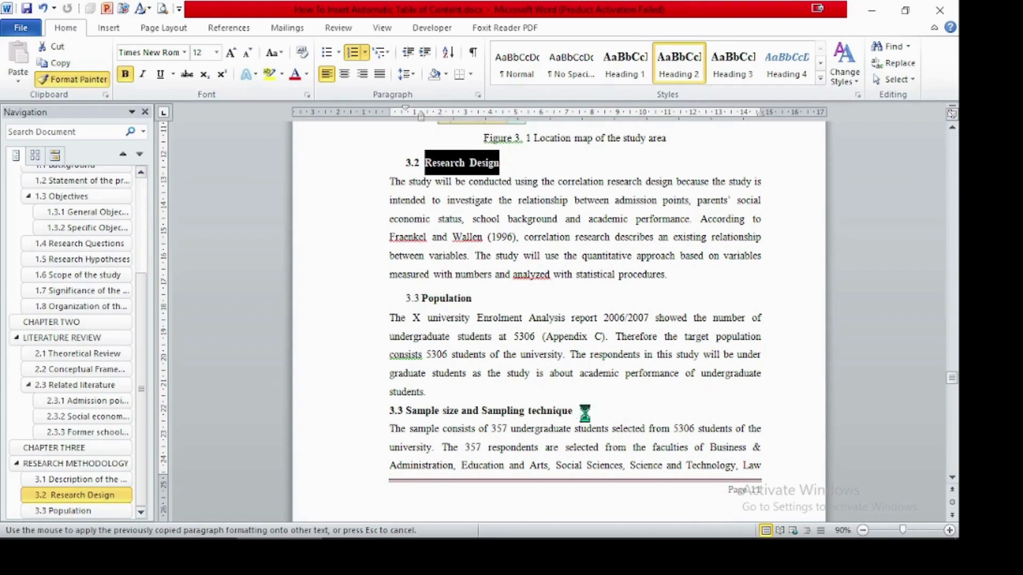
{"action": "left_click_drag", "start_coordinate": [585, 413], "coordinate": [390, 417]}
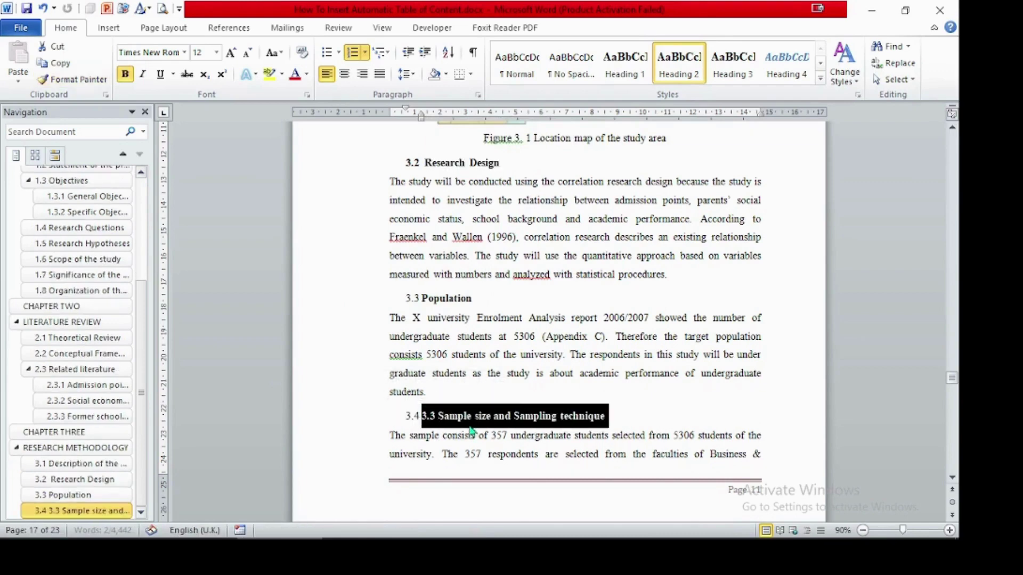
Step: Delete the manually typed 3.3 in front of Sample size and Sampling technique
{"action": "double_click", "coordinate": [442, 419]}
{"action": "left_click_drag", "start_coordinate": [439, 418], "coordinate": [436, 418]}
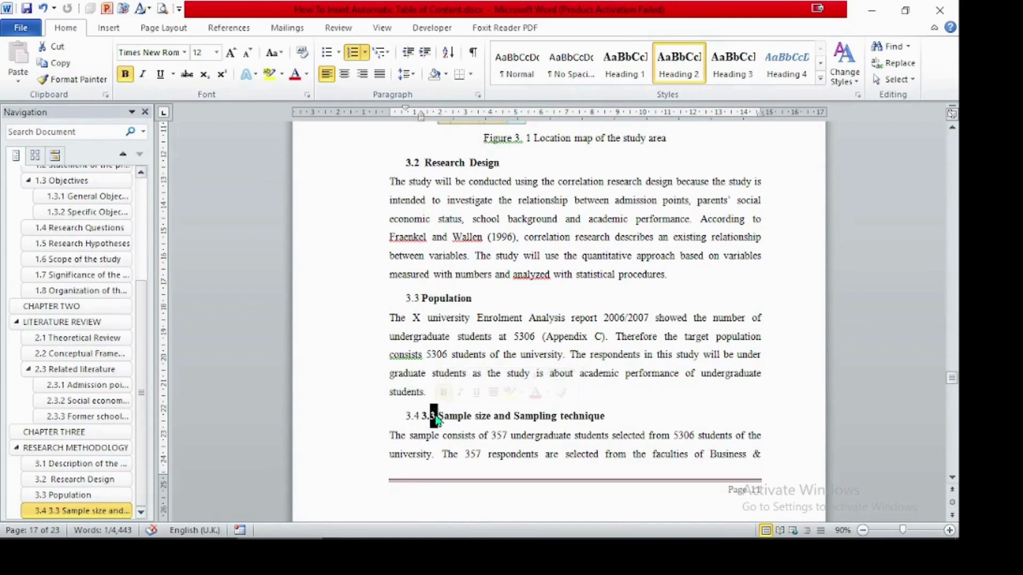
{"action": "key", "text": "BackSpace"}
{"action": "key", "text": "BackSpace"}
{"action": "key", "text": "BackSpace"}
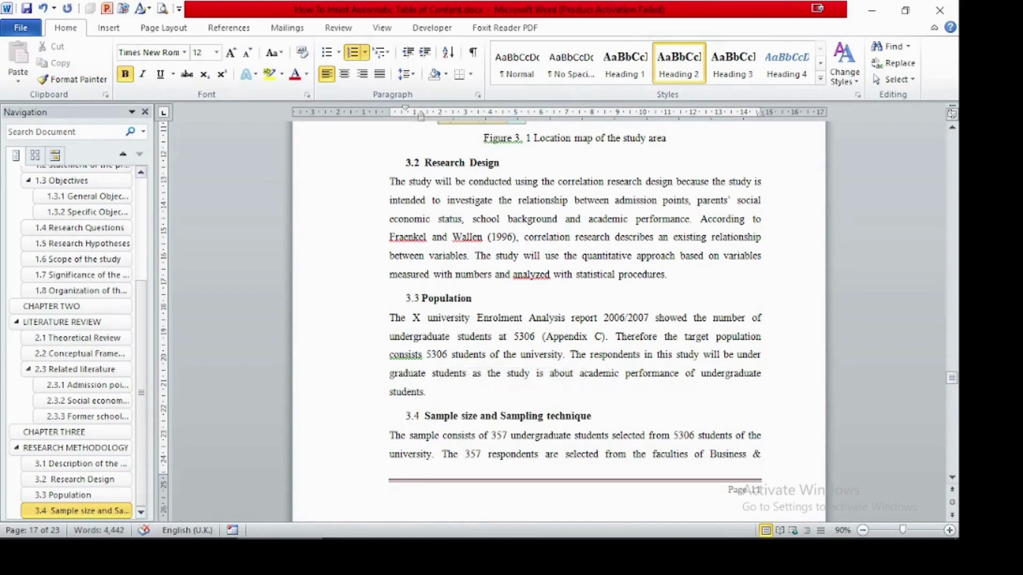
Step: Copy the 3.4 Sample size and Sampling technique heading format to the Research instruments heading
{"action": "left_click_drag", "start_coordinate": [595, 415], "coordinate": [423, 416]}
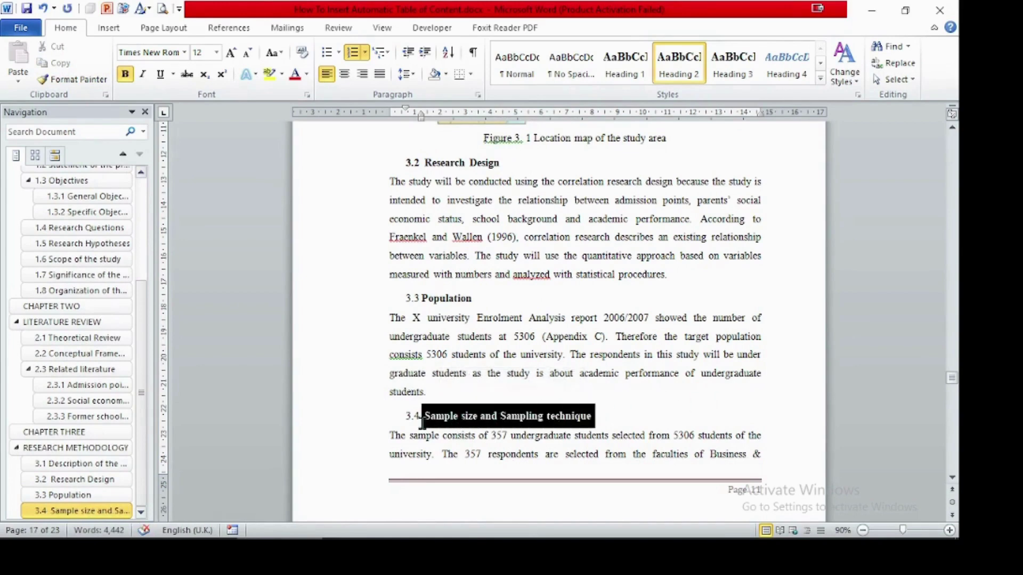
{"action": "left_click", "coordinate": [548, 401]}
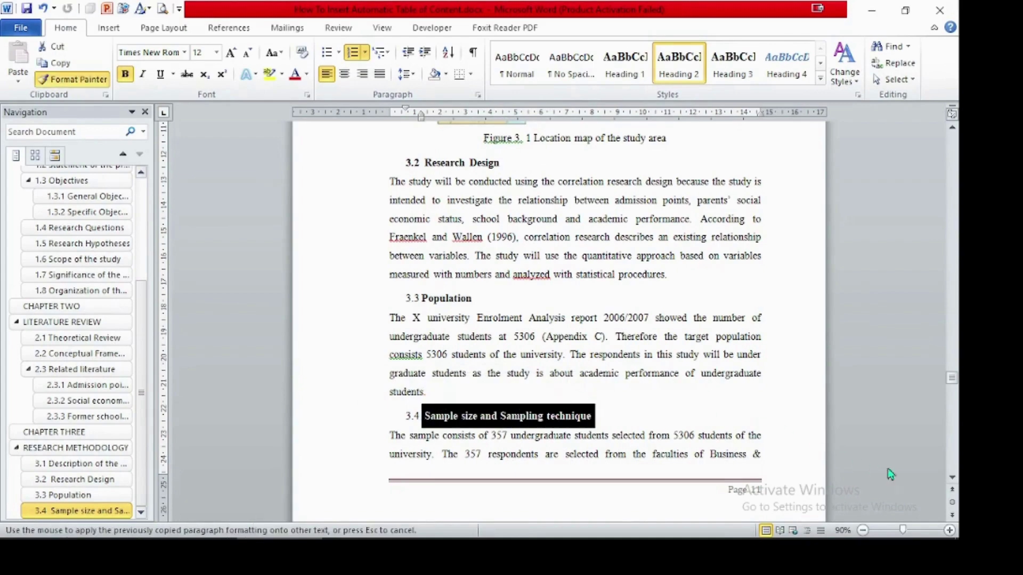
{"action": "scroll", "coordinate": [951, 481], "scroll_direction": "down", "scroll_amount": 10}
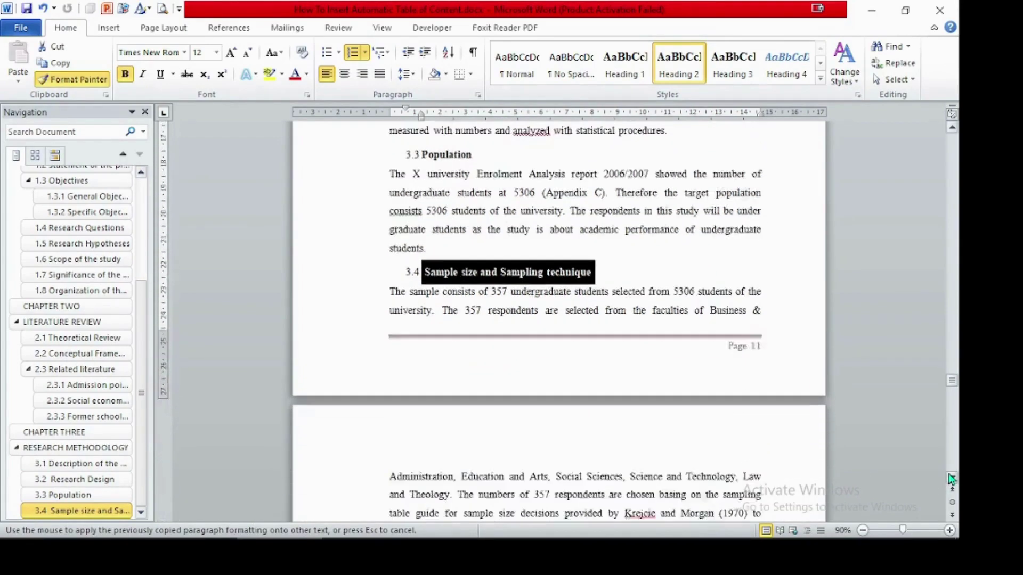
{"action": "scroll", "coordinate": [951, 479], "scroll_direction": "down", "scroll_amount": 12}
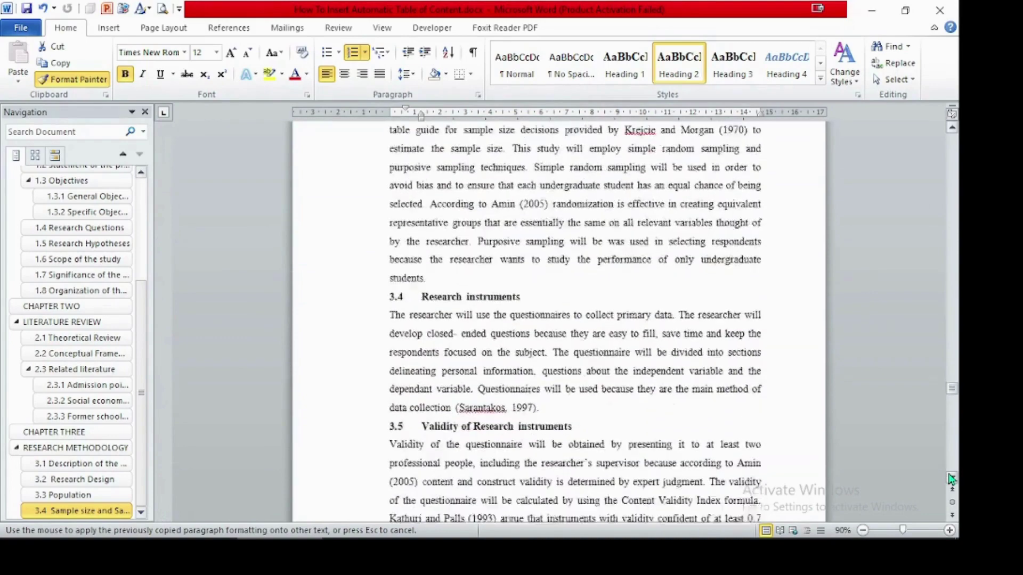
{"action": "left_click_drag", "start_coordinate": [536, 249], "coordinate": [360, 256]}
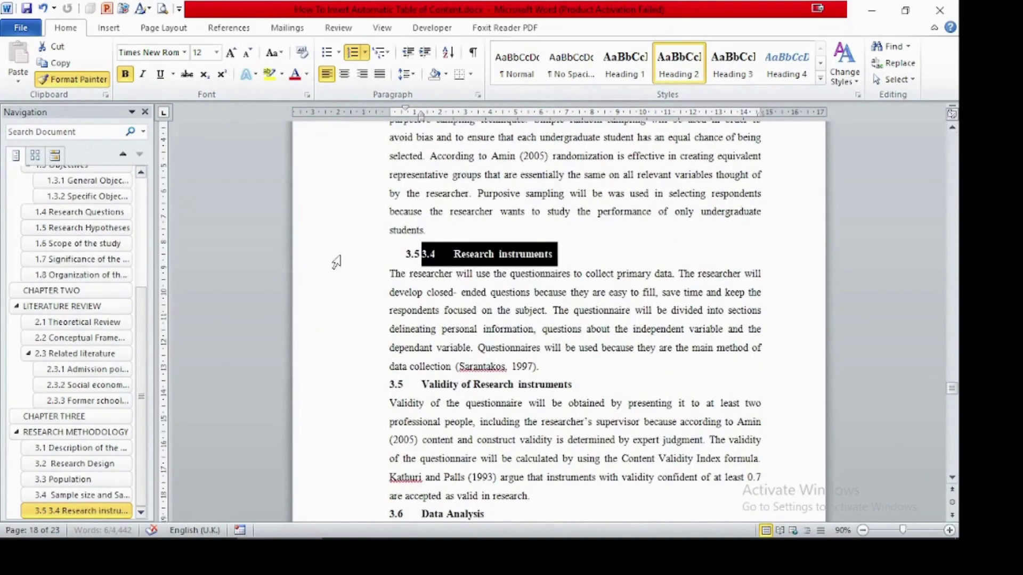
Step: Delete the manually typed 3.4 and the gap after it in front of Research instruments
{"action": "left_click", "coordinate": [447, 262]}
{"action": "left_click", "coordinate": [442, 255]}
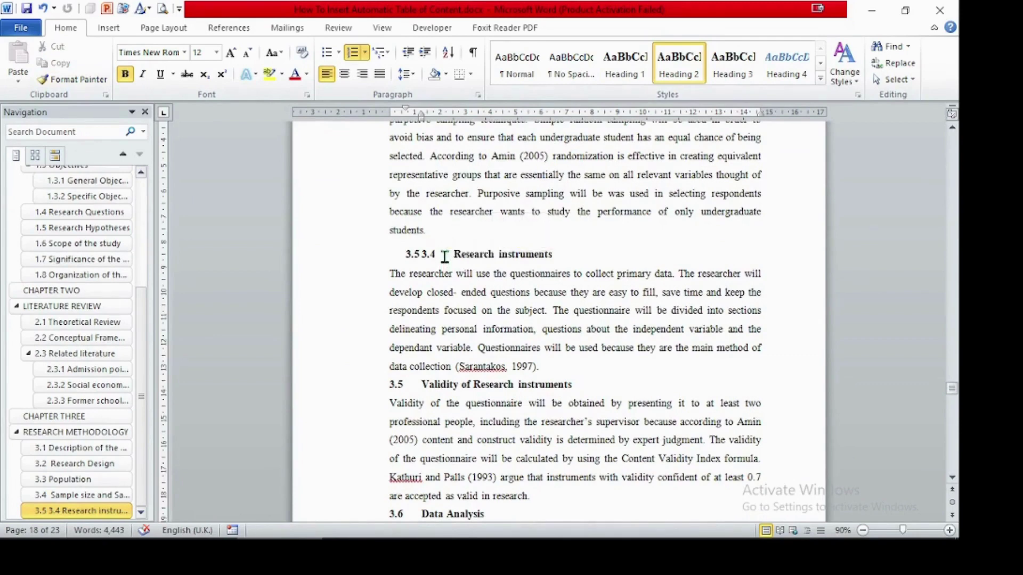
{"action": "key", "text": "BackSpace"}
{"action": "key", "text": "BackSpace"}
{"action": "key", "text": "BackSpace"}
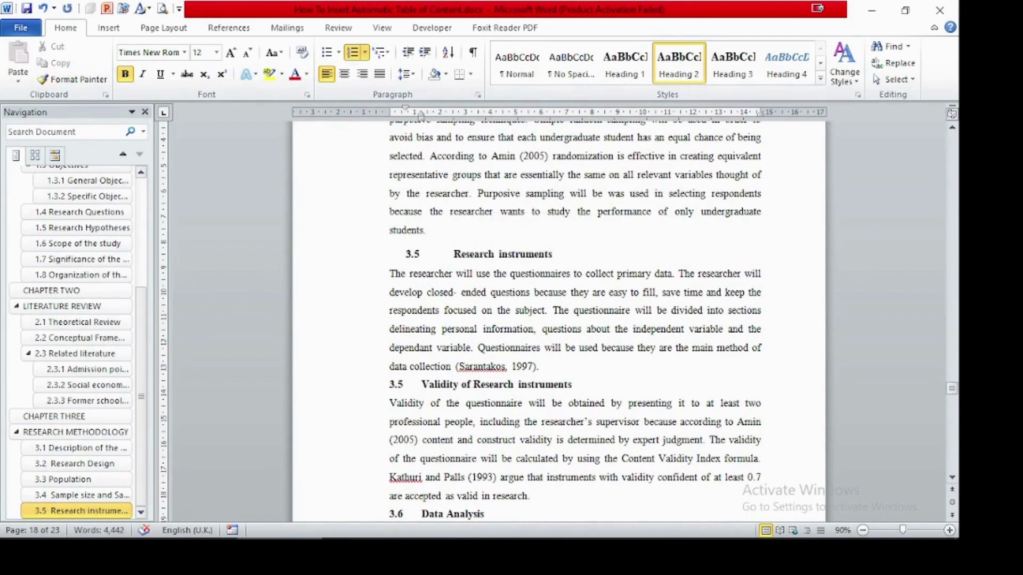
{"action": "key", "text": "BackSpace"}
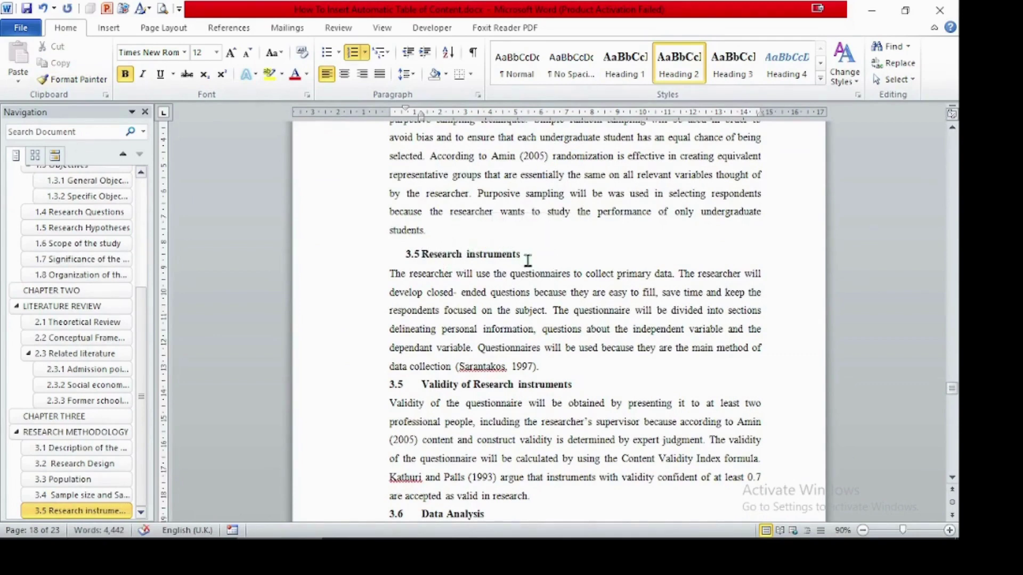
Step: Copy the 3.5 Research instruments heading format to the Validity of Research instruments heading
{"action": "left_click_drag", "start_coordinate": [528, 260], "coordinate": [421, 256]}
{"action": "left_click", "coordinate": [553, 240]}
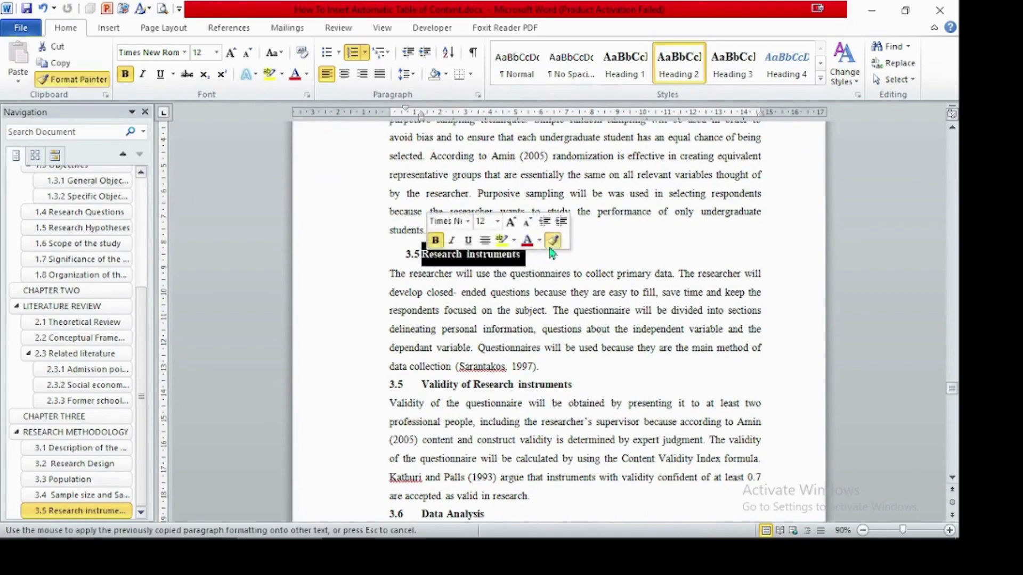
{"action": "mouse_move", "coordinate": [579, 385]}
{"action": "left_mouse_down"}
{"action": "mouse_move", "coordinate": [356, 383]}
{"action": "mouse_move", "coordinate": [358, 392]}
{"action": "left_mouse_up"}
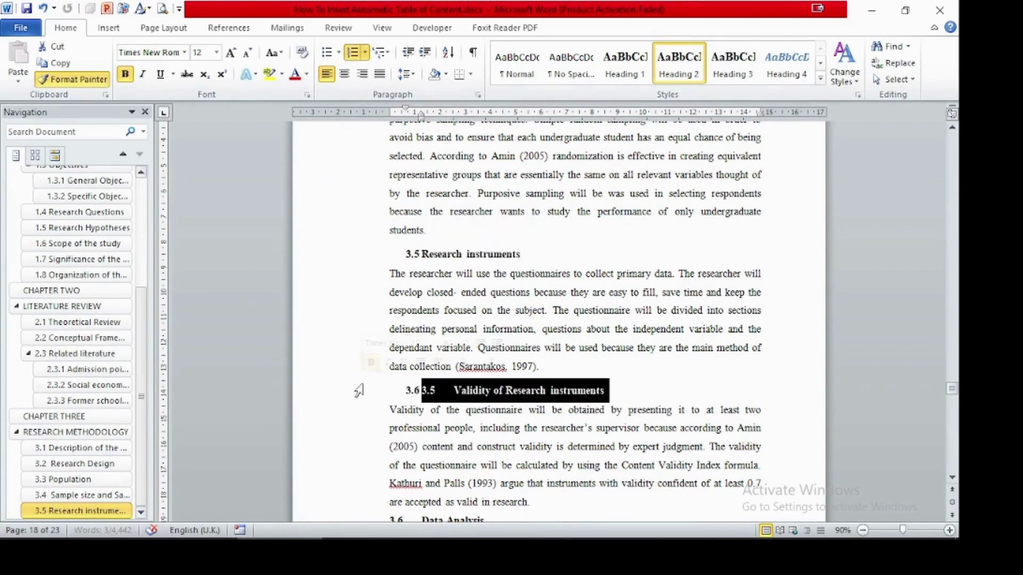
Step: Delete the .5 of the manually typed number and the wide gap before Validity of Research instruments
{"action": "left_click", "coordinate": [435, 391]}
{"action": "key", "text": "BackSpace"}
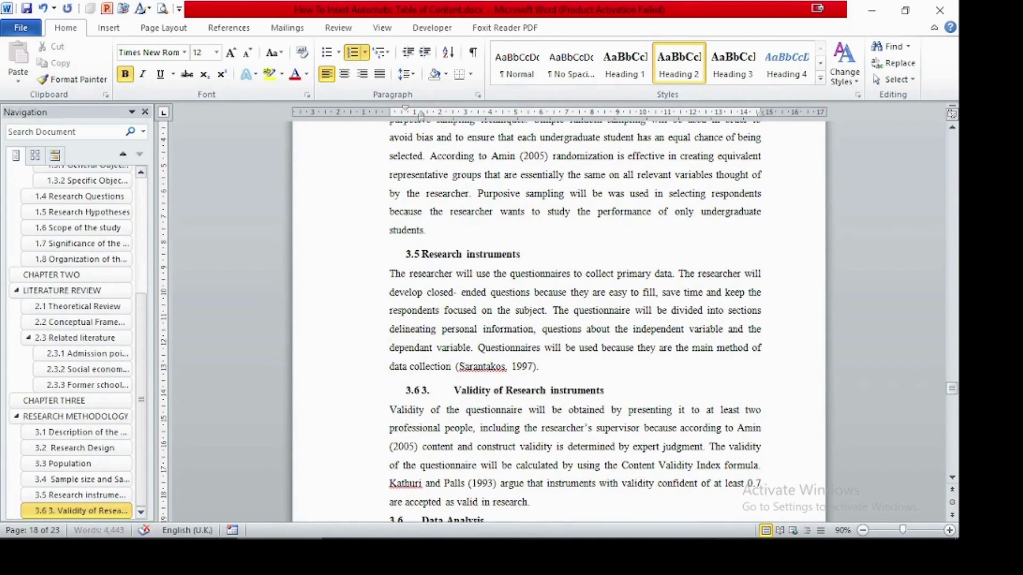
{"action": "key", "text": "BackSpace"}
{"action": "key", "text": "Delete"}
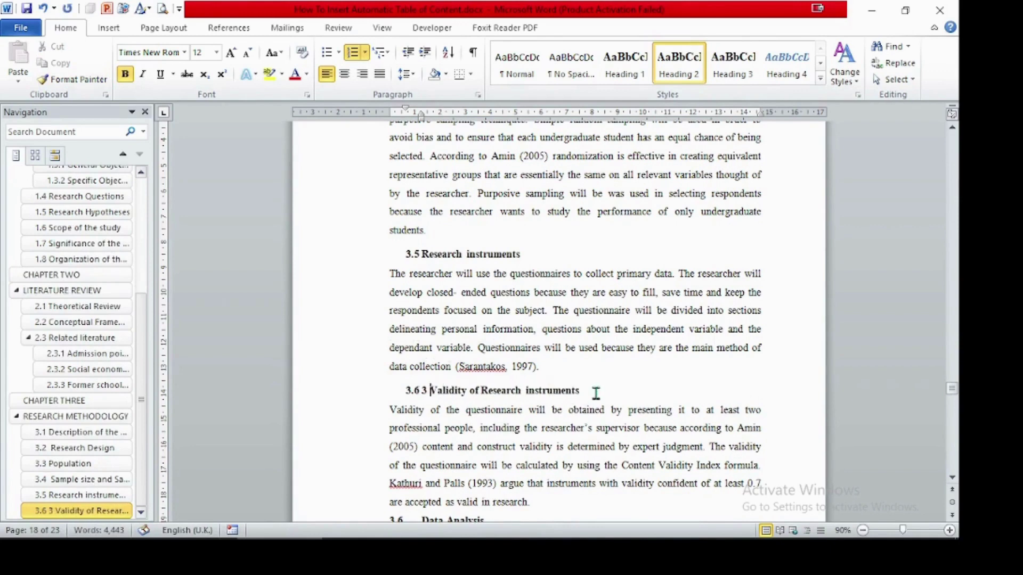
Step: Try to copy the Validity of Research instruments heading format to the Data Analysis heading
{"action": "mouse_move", "coordinate": [595, 393]}
{"action": "left_mouse_down"}
{"action": "mouse_move", "coordinate": [472, 403]}
{"action": "mouse_move", "coordinate": [430, 394]}
{"action": "left_mouse_up"}
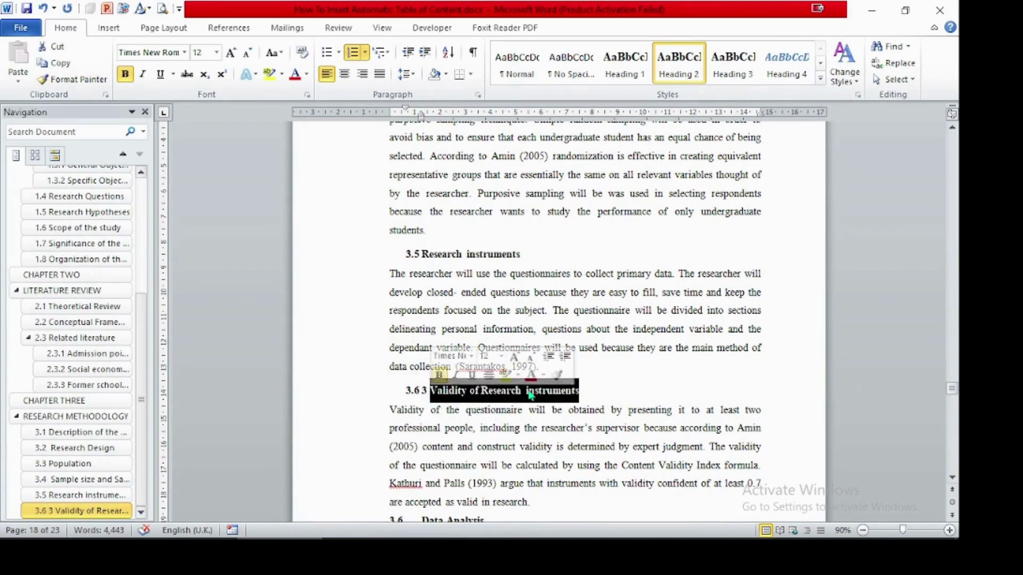
{"action": "left_click", "coordinate": [557, 375]}
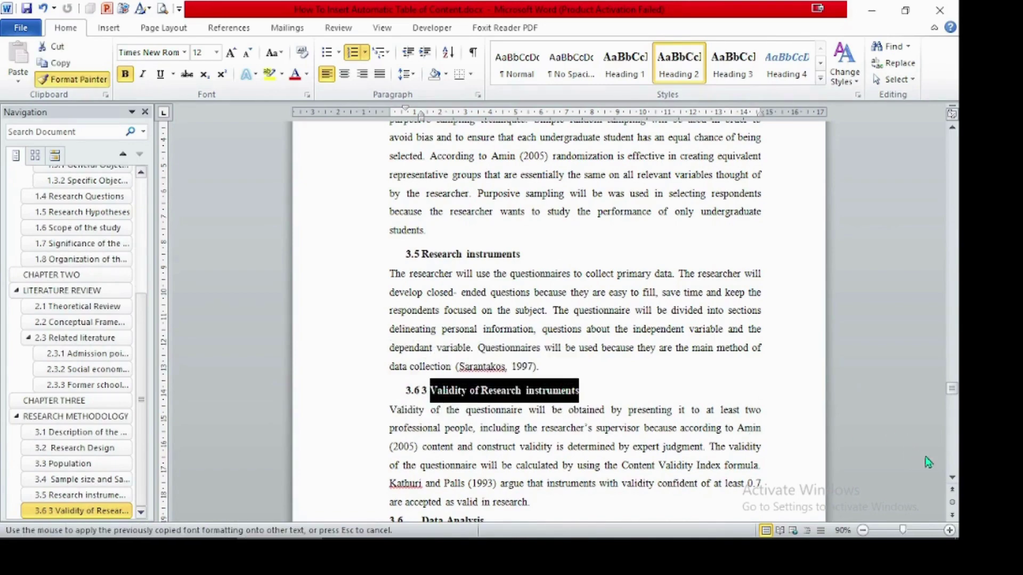
{"action": "left_click", "coordinate": [951, 478]}
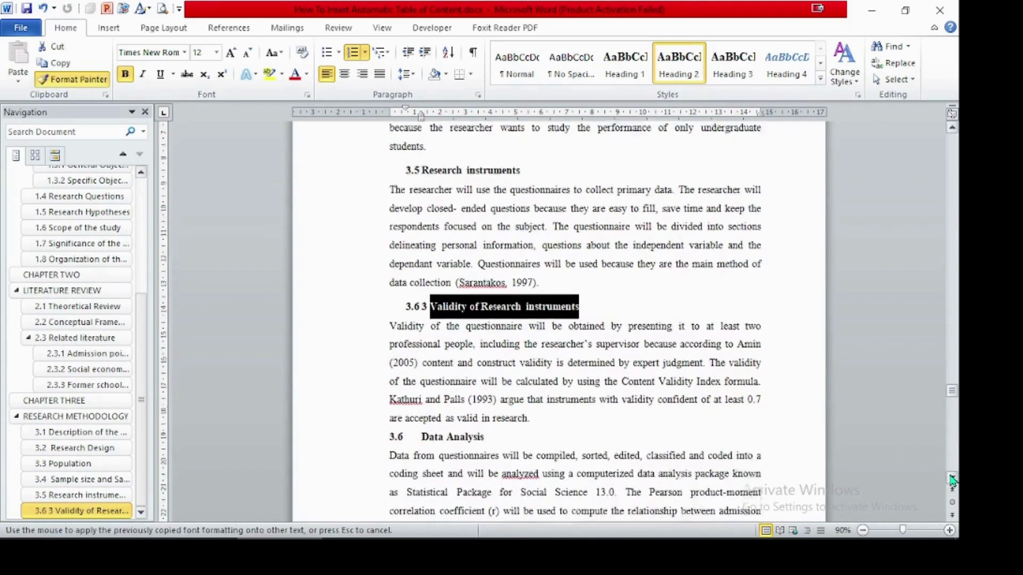
{"action": "left_click", "coordinate": [952, 477]}
{"action": "mouse_move", "coordinate": [500, 413]}
{"action": "left_mouse_down"}
{"action": "mouse_move", "coordinate": [354, 419]}
{"action": "mouse_move", "coordinate": [388, 418]}
{"action": "left_mouse_up"}
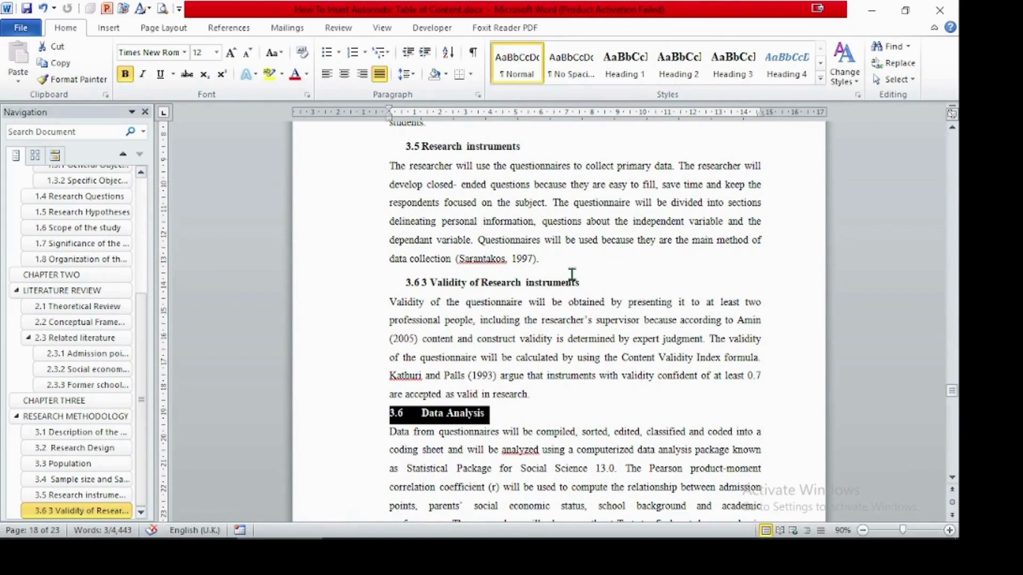
Step: Delete the leftover typed 3 and its space in front of Validity of Research instruments
{"action": "left_click", "coordinate": [430, 283]}
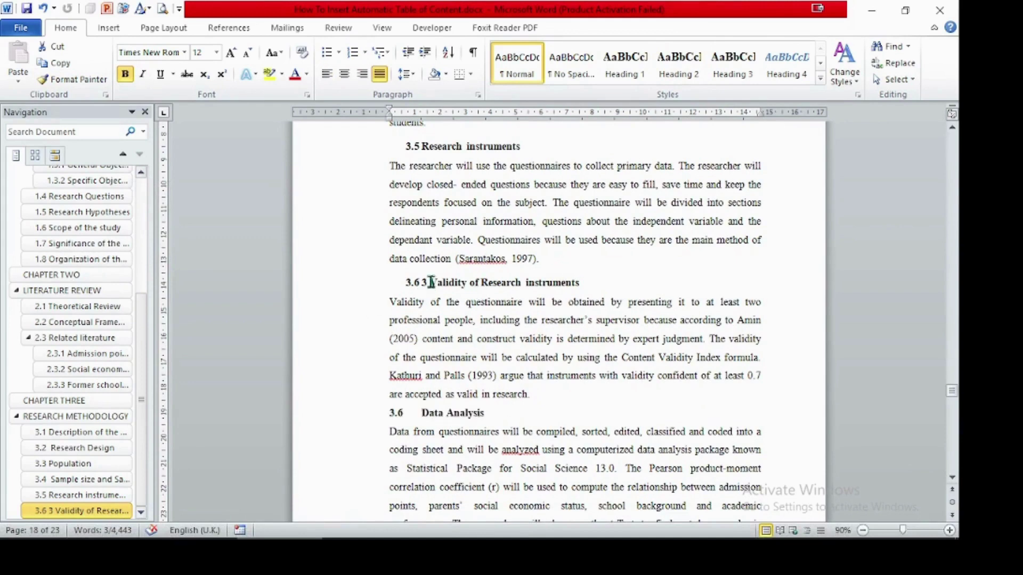
{"action": "key", "text": "BackSpace"}
{"action": "key", "text": "BackSpace"}
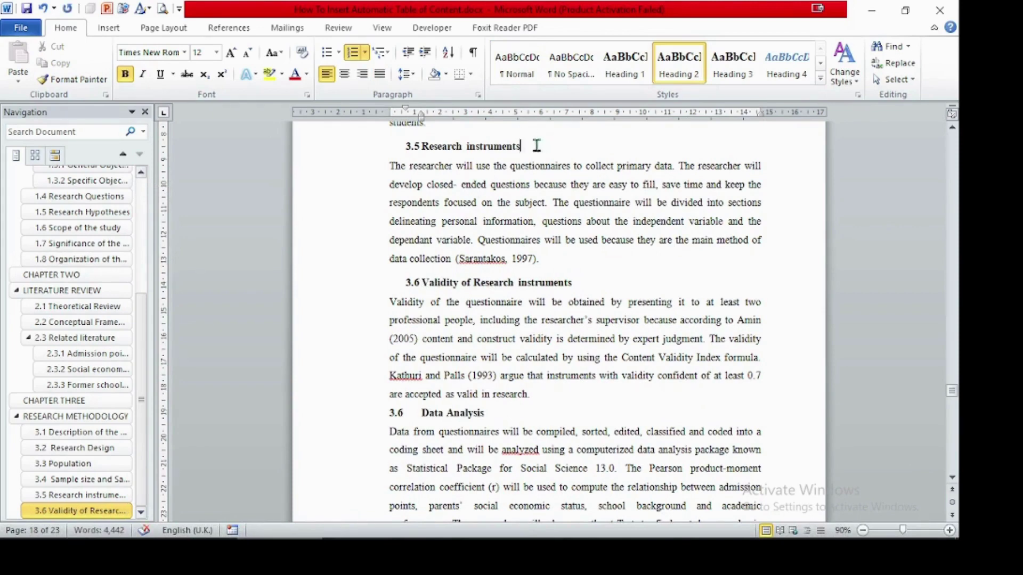
Step: Copy the 3.5 Research instruments heading format to the Data Analysis heading
{"action": "left_click_drag", "start_coordinate": [537, 146], "coordinate": [389, 148]}
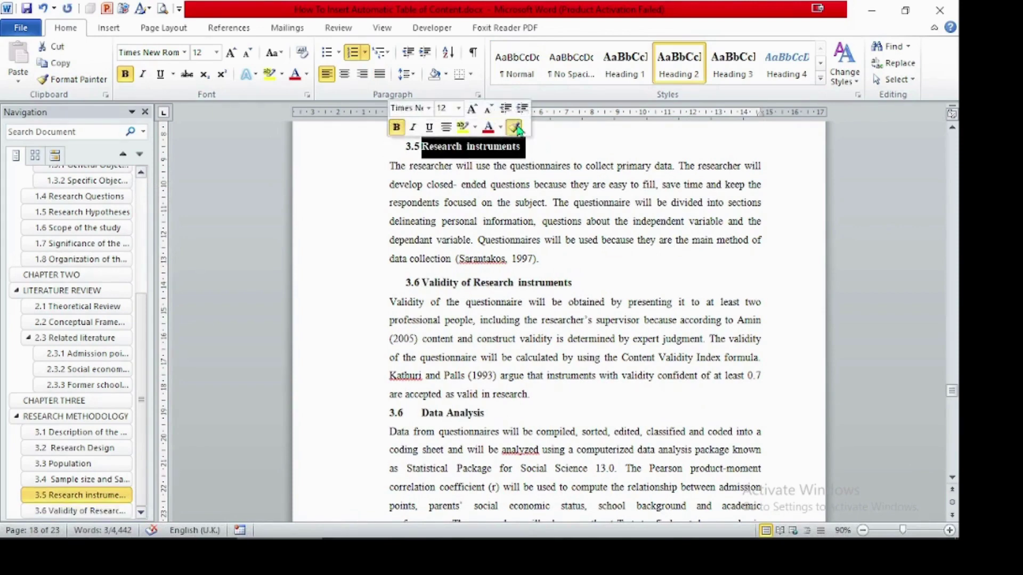
{"action": "left_click", "coordinate": [515, 127]}
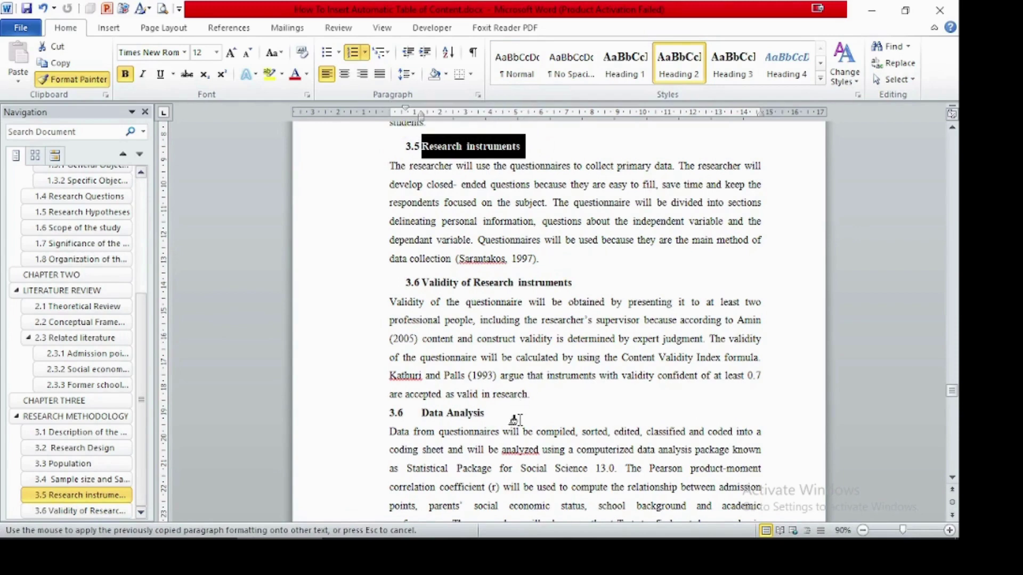
{"action": "left_click_drag", "start_coordinate": [503, 414], "coordinate": [348, 420]}
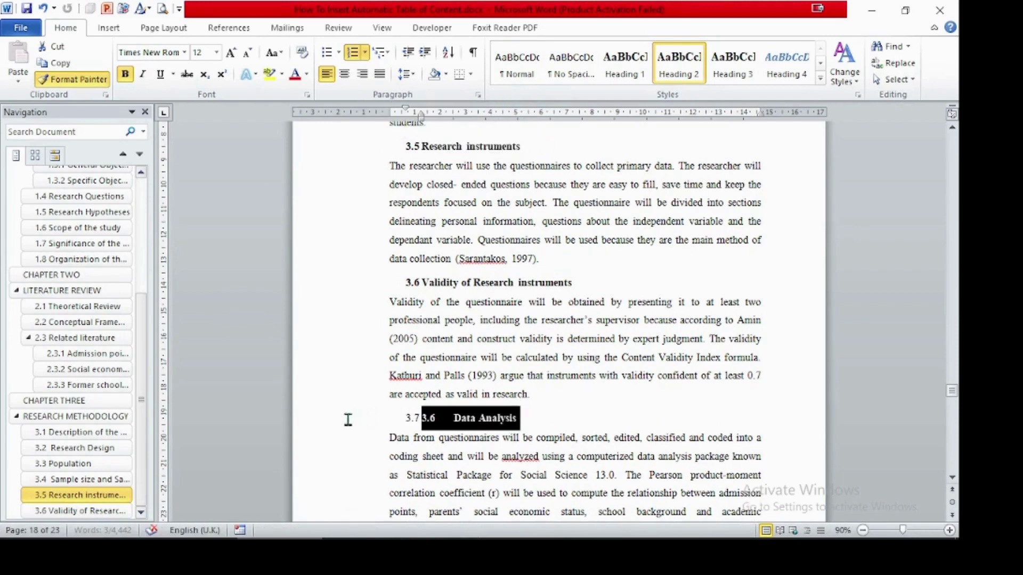
Step: Delete the manually typed 3.6 and the gap after it in front of Data Analysis
{"action": "left_click", "coordinate": [447, 419]}
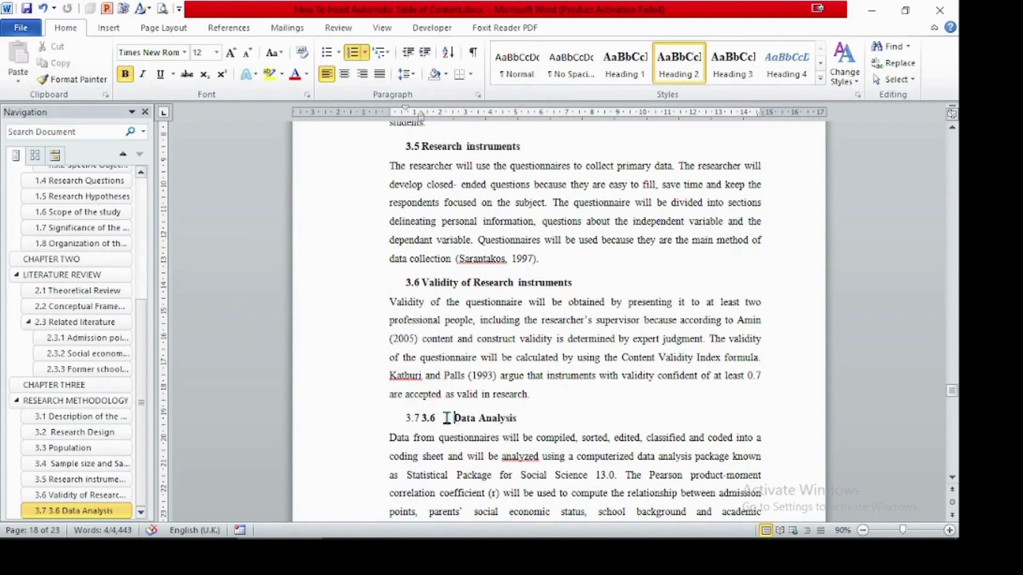
{"action": "key", "text": "BackSpace"}
{"action": "key", "text": "BackSpace"}
{"action": "key", "text": "BackSpace"}
{"action": "key", "text": "BackSpace"}
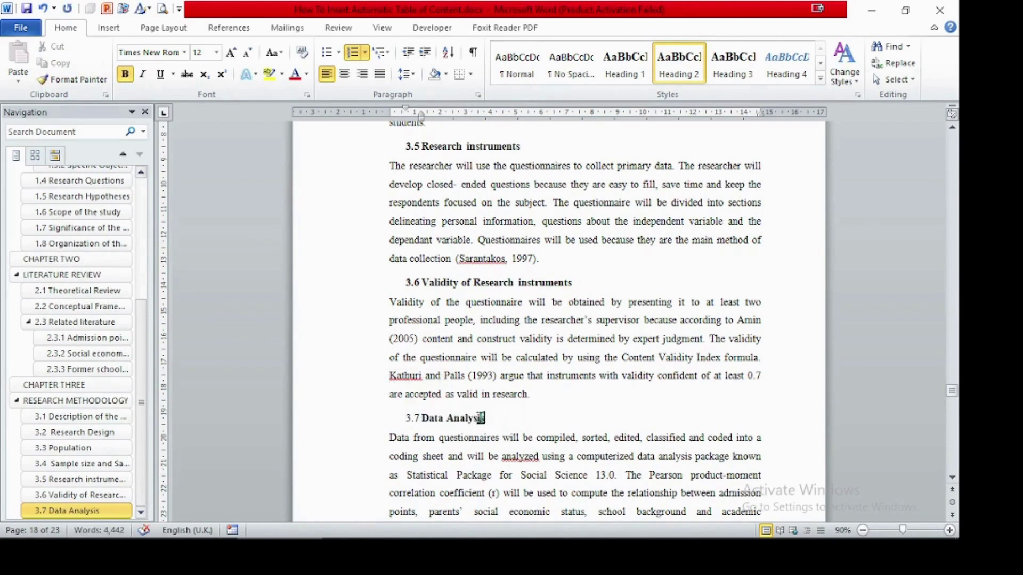
Step: Copy the 3.7 Data Analysis heading format to the Ethical Consideration heading on the following page
{"action": "left_click_drag", "start_coordinate": [484, 418], "coordinate": [424, 419]}
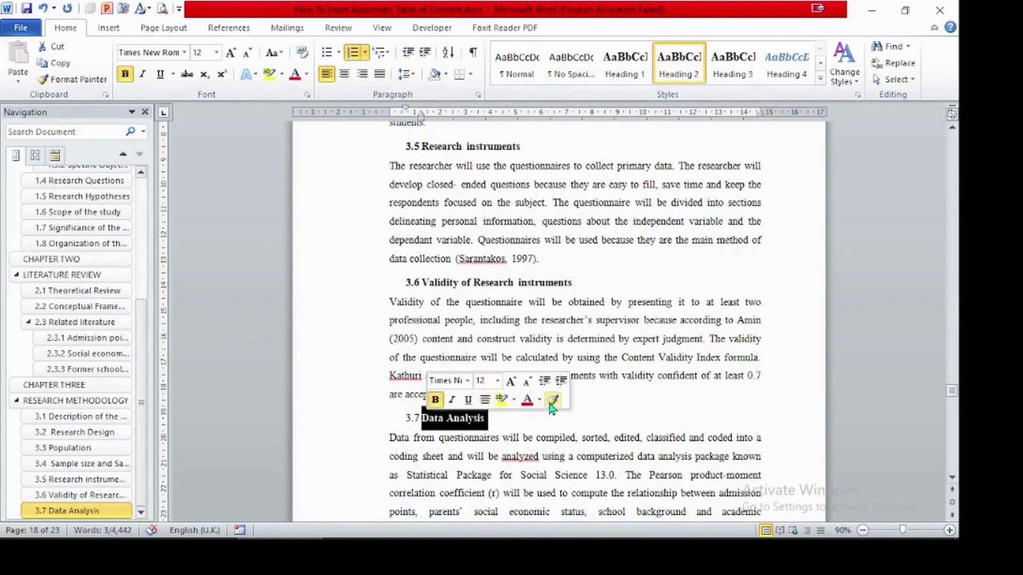
{"action": "left_click", "coordinate": [553, 400]}
{"action": "scroll", "coordinate": [952, 478], "scroll_direction": "down", "scroll_amount": 5}
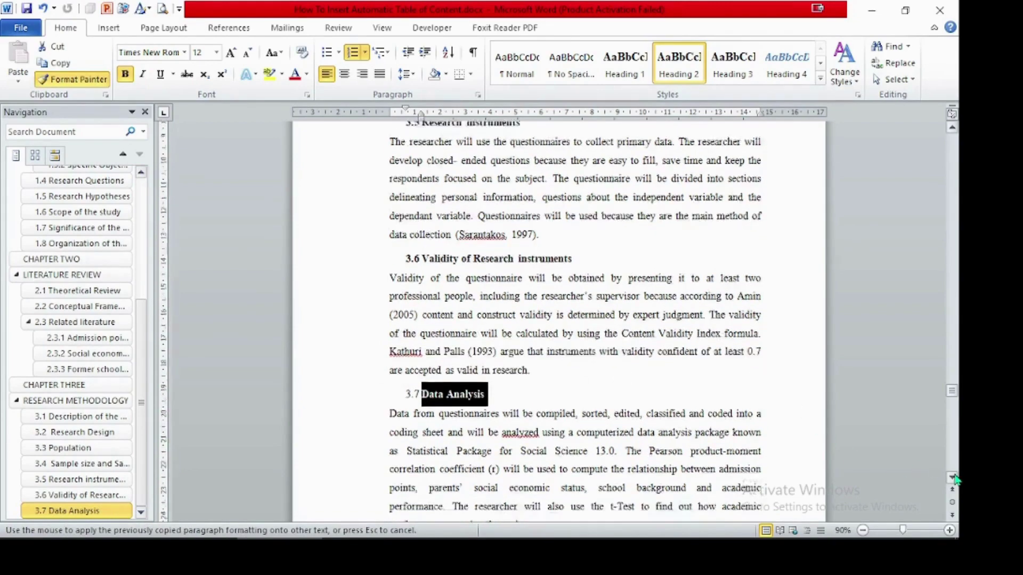
{"action": "scroll", "coordinate": [953, 479], "scroll_direction": "down", "scroll_amount": 4}
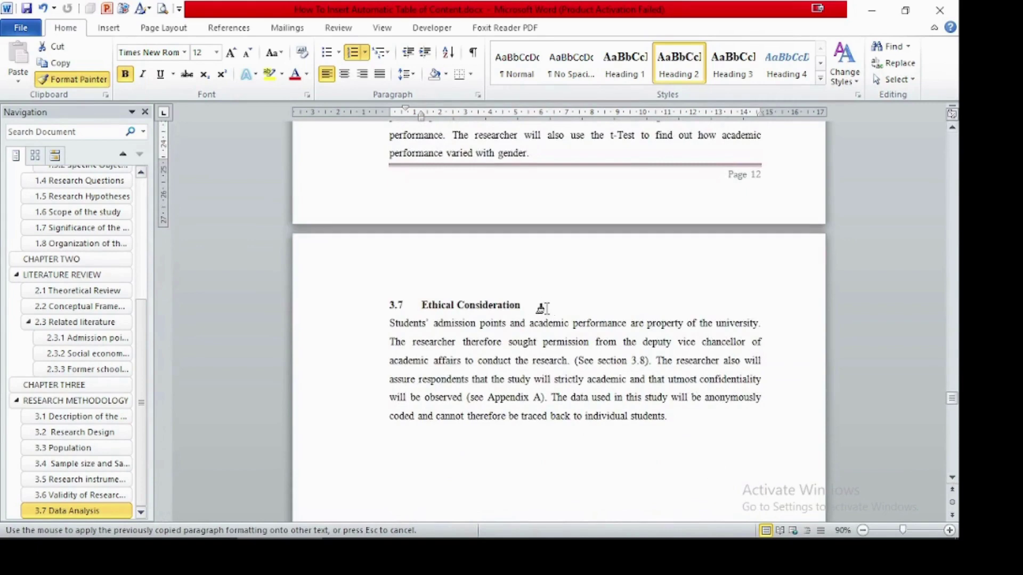
{"action": "left_click_drag", "start_coordinate": [542, 308], "coordinate": [389, 315]}
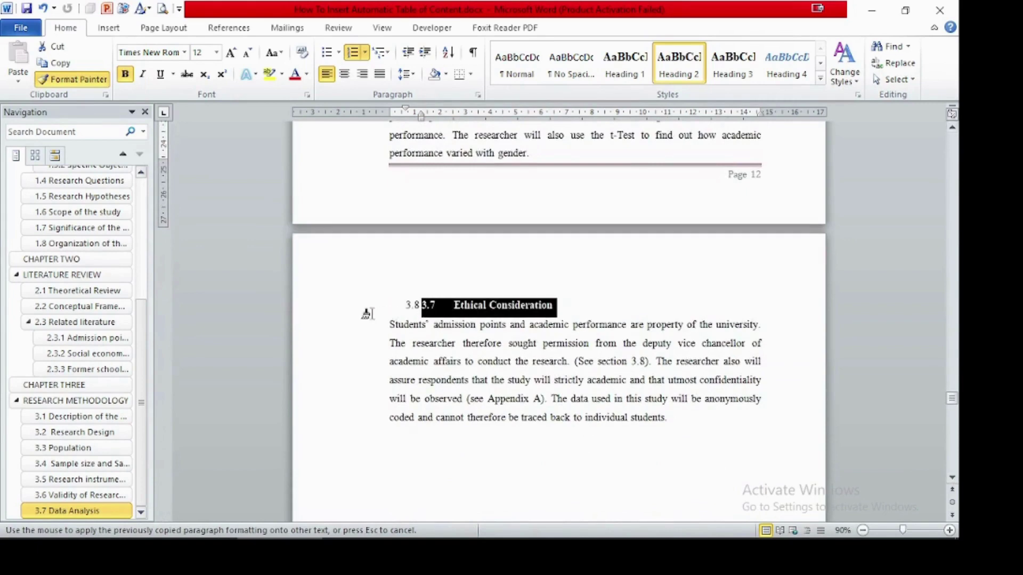
Step: Apply the copied heading format to the 3.8 number and delete the manually typed 3.7 and the gap before Ethical Consideration
{"action": "left_click", "coordinate": [409, 305]}
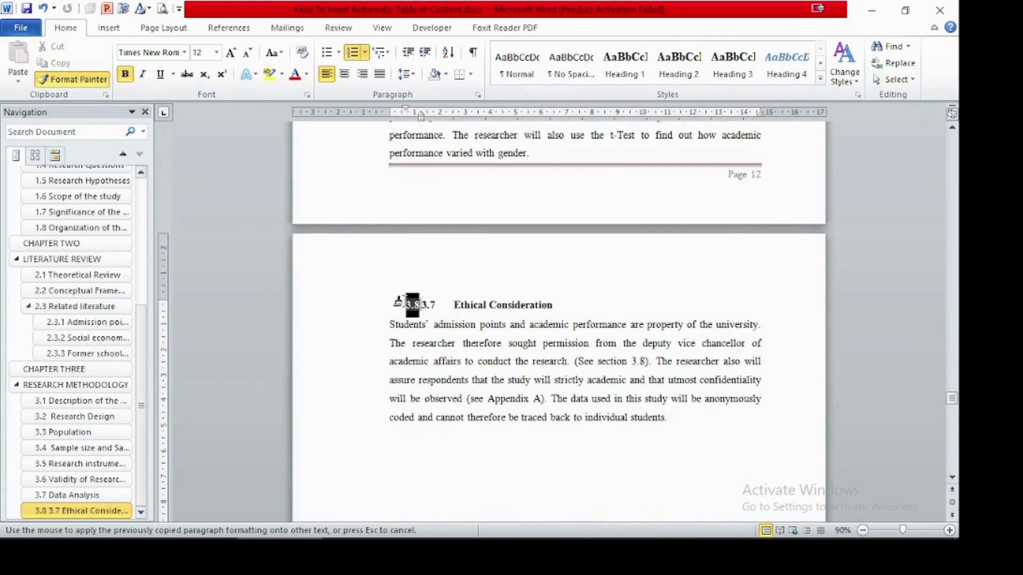
{"action": "left_click", "coordinate": [453, 309]}
{"action": "double_click", "coordinate": [442, 308]}
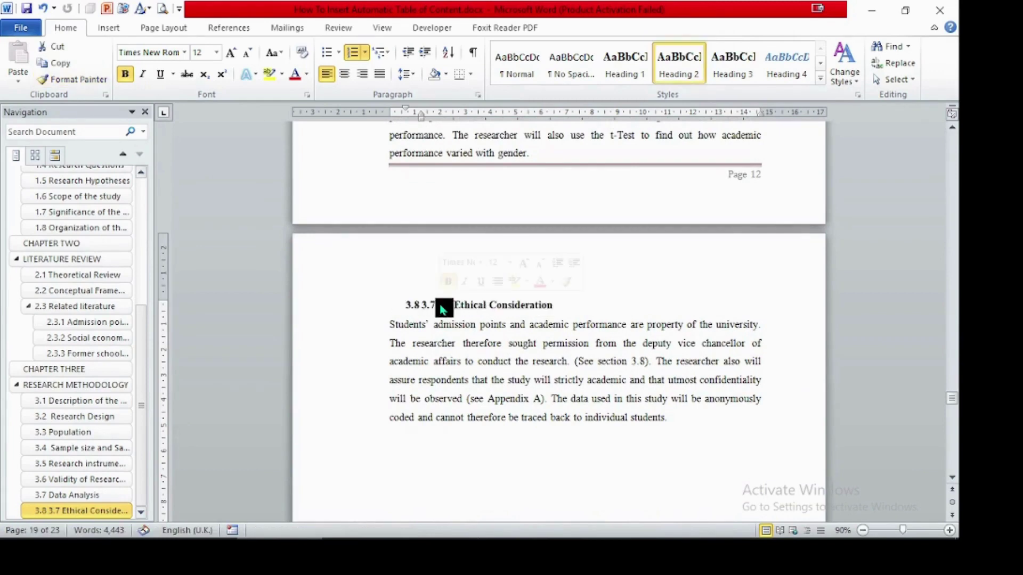
{"action": "key", "text": "BackSpace"}
{"action": "key", "text": "BackSpace"}
{"action": "key", "text": "BackSpace"}
{"action": "key", "text": "BackSpace"}
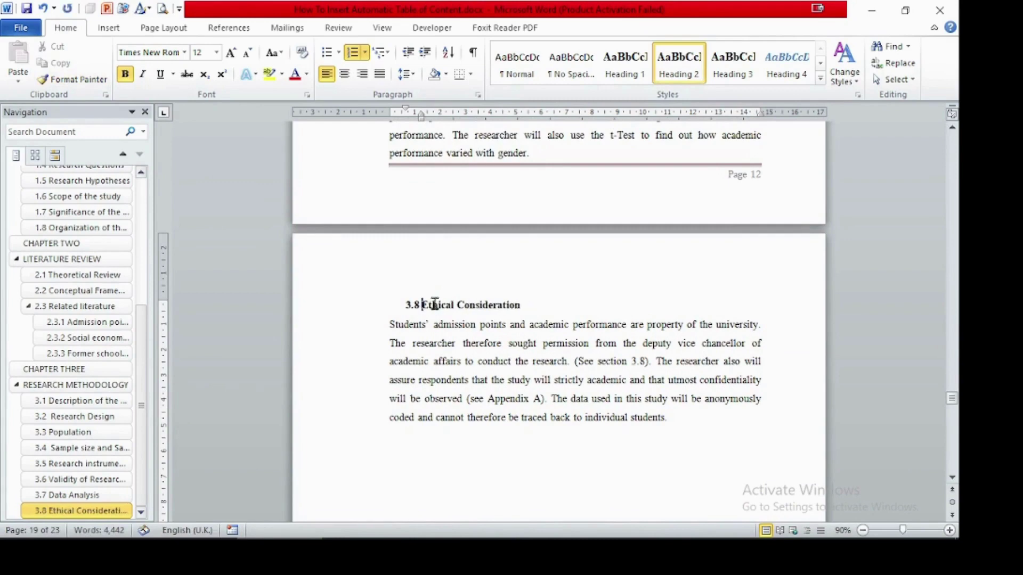
Step: Delete the Ethical Consideration heading and its paragraph, along with the empty lines remaining before CHAPTER FOUR
{"action": "left_click_drag", "start_coordinate": [405, 305], "coordinate": [664, 430]}
{"action": "key", "text": "Delete"}
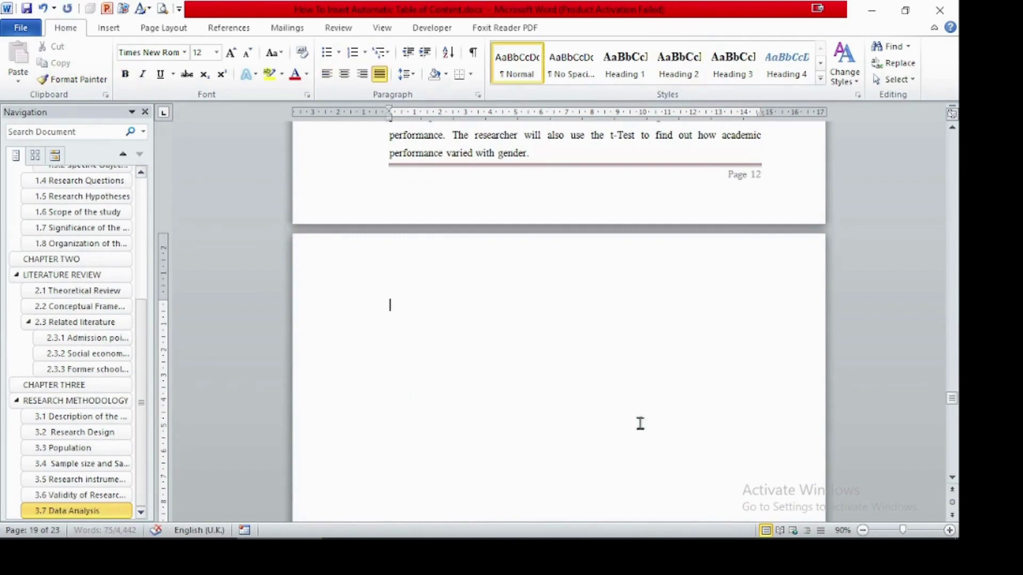
{"action": "double_click", "coordinate": [338, 325]}
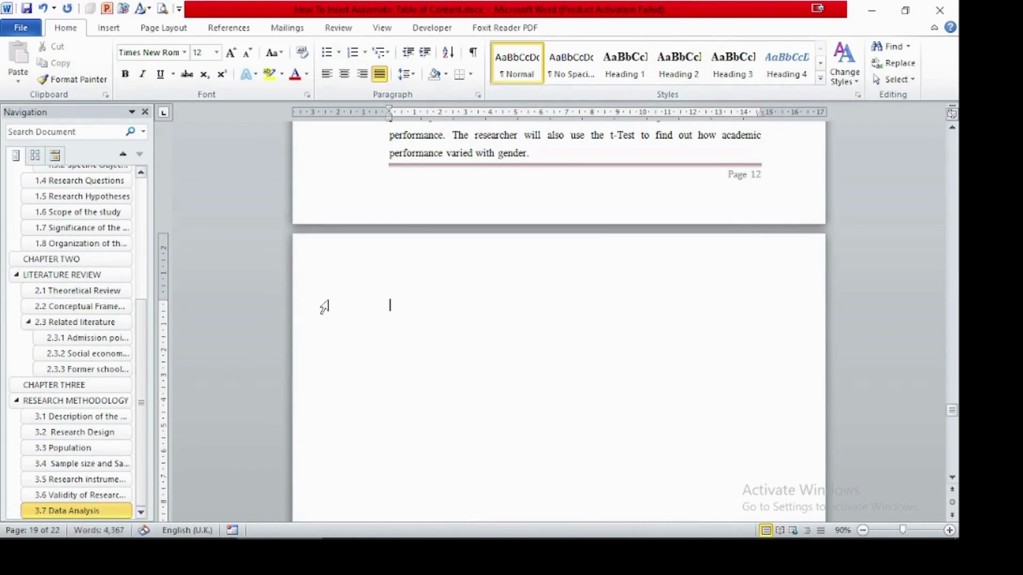
{"action": "left_click_drag", "start_coordinate": [333, 324], "coordinate": [358, 486]}
{"action": "key", "text": "Delete"}
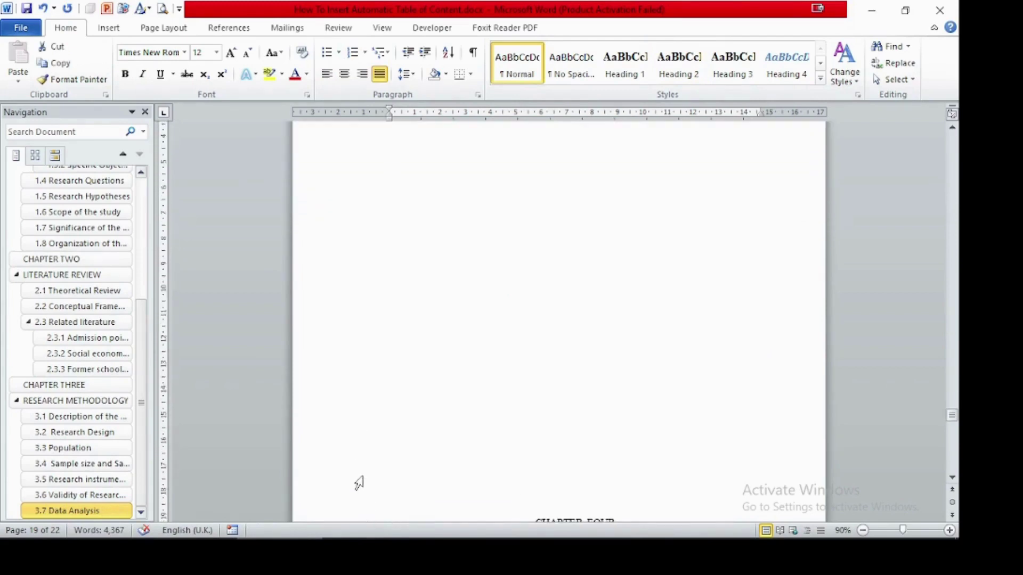
Step: Apply the Heading 1 style to the CHAPTER FOUR and WORK AND BUDGET PLAN title lines
{"action": "left_click", "coordinate": [951, 128]}
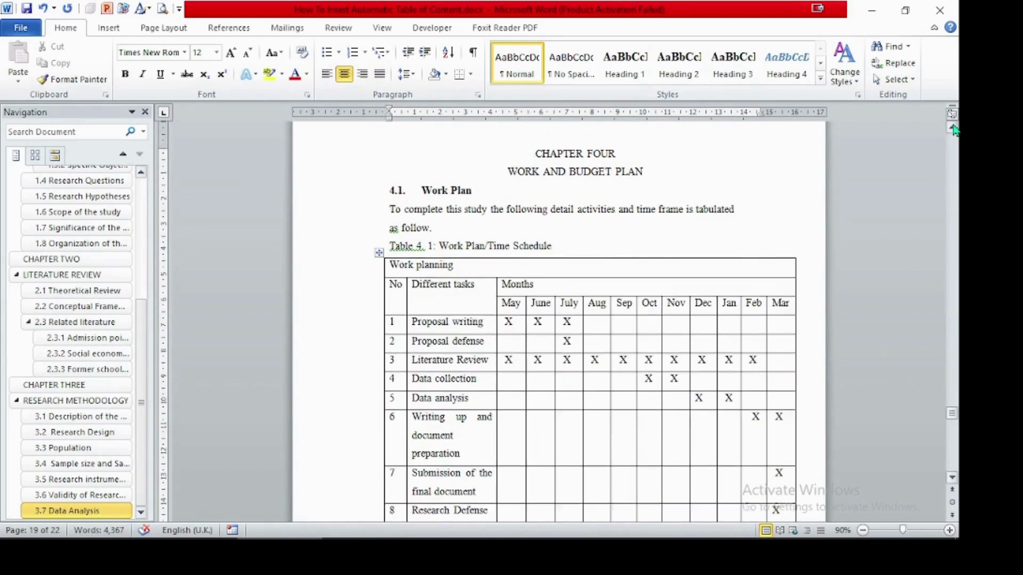
{"action": "left_click", "coordinate": [951, 128]}
{"action": "left_click", "coordinate": [952, 128]}
{"action": "left_click", "coordinate": [952, 128]}
{"action": "left_click", "coordinate": [952, 128]}
{"action": "left_click", "coordinate": [951, 128]}
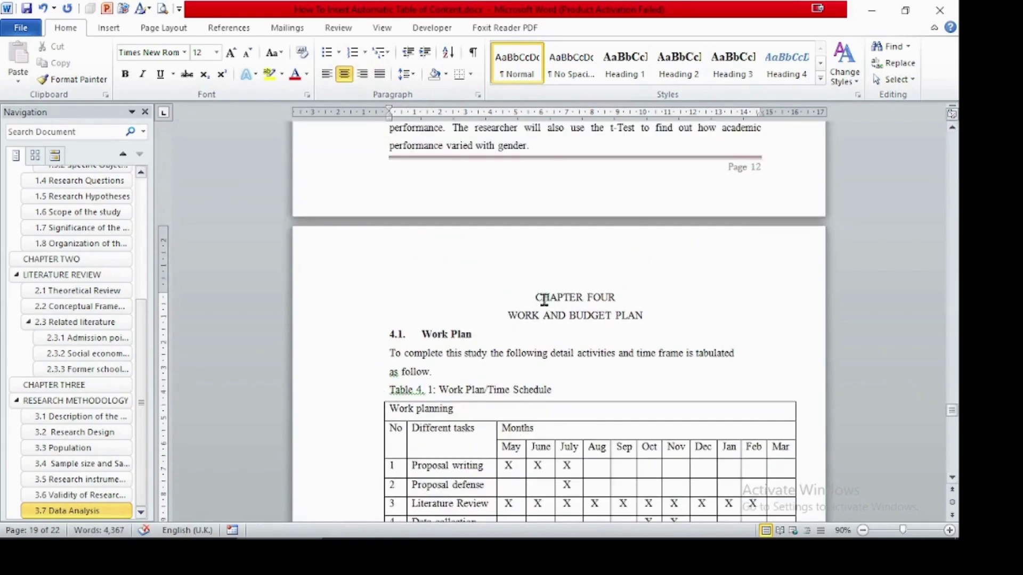
{"action": "left_click_drag", "start_coordinate": [544, 300], "coordinate": [660, 317]}
{"action": "left_click", "coordinate": [624, 74]}
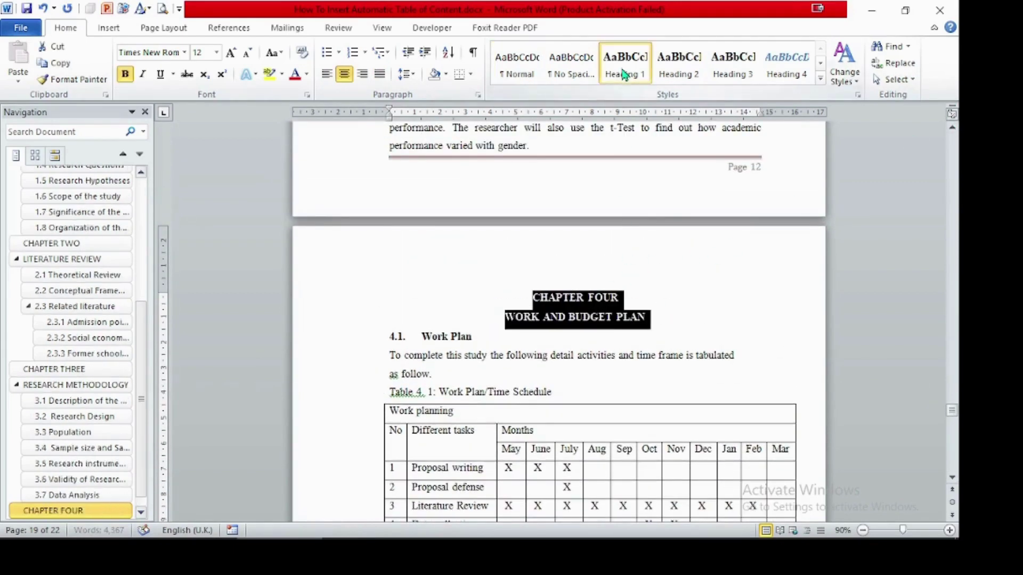
Step: Style the Work Plan subheading as Heading 2 and number it with the 4.1, 4.2, 4.3 format
{"action": "left_click", "coordinate": [335, 337]}
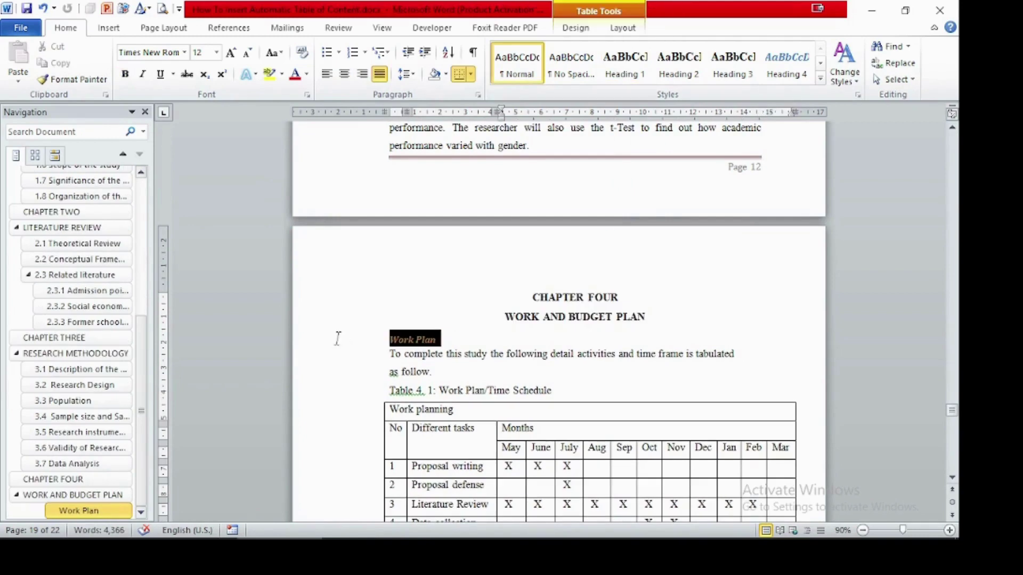
{"action": "left_click", "coordinate": [672, 75]}
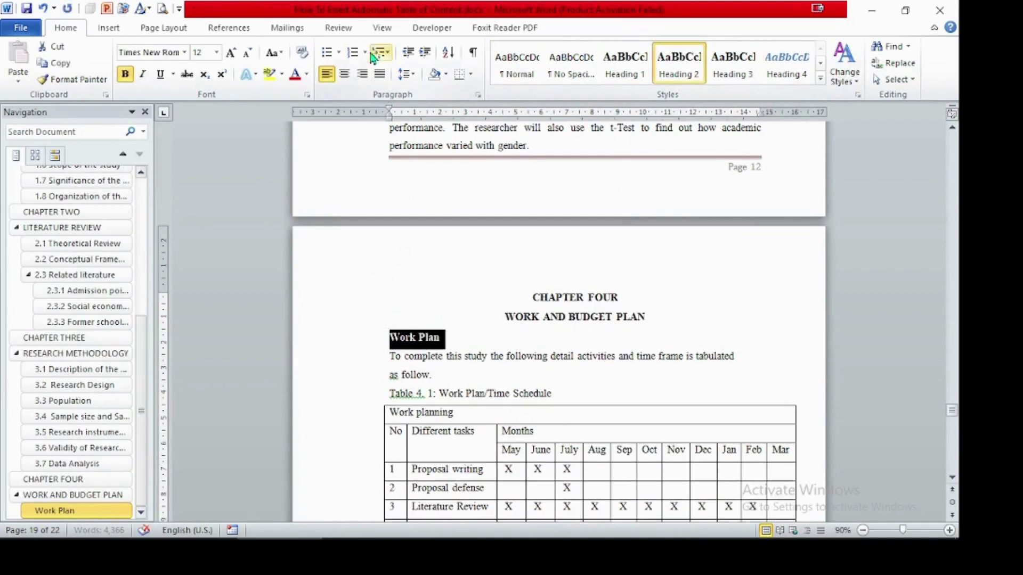
{"action": "left_click", "coordinate": [387, 56]}
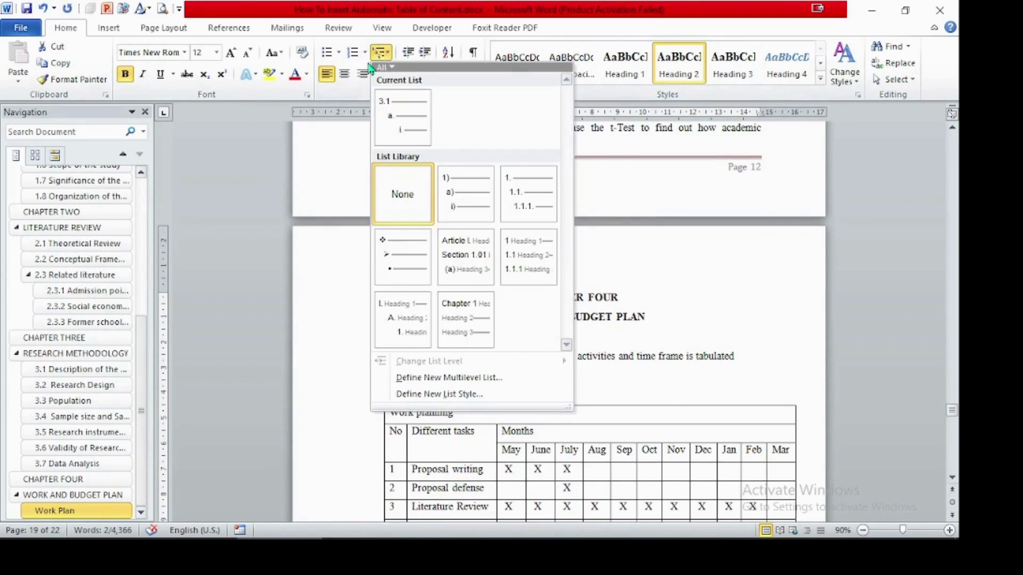
{"action": "left_click", "coordinate": [365, 53]}
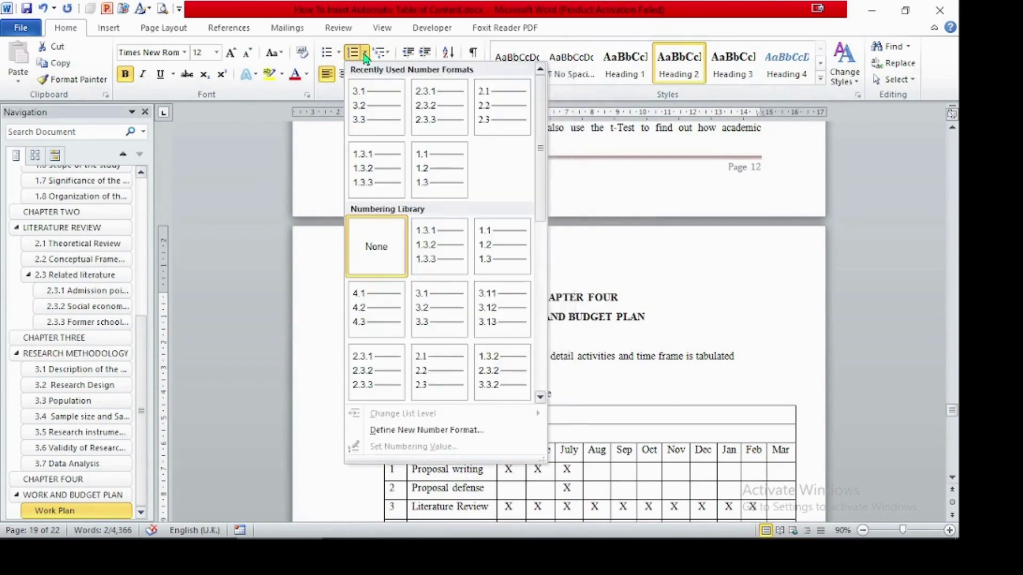
{"action": "left_click", "coordinate": [376, 314]}
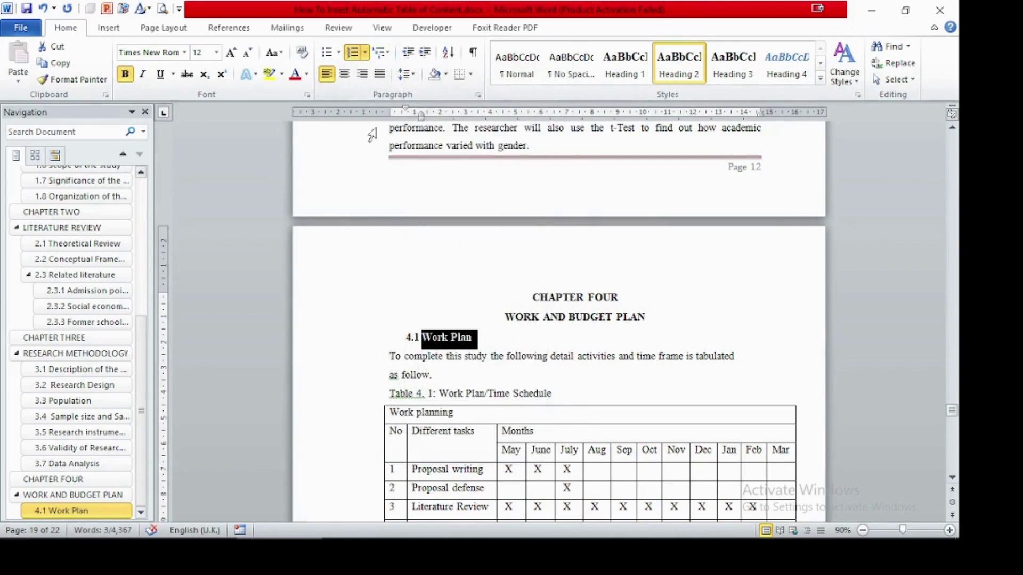
Step: Copy the 4.1 Work Plan heading format to the Budget Plan heading below the work schedule table
{"action": "left_click", "coordinate": [74, 80]}
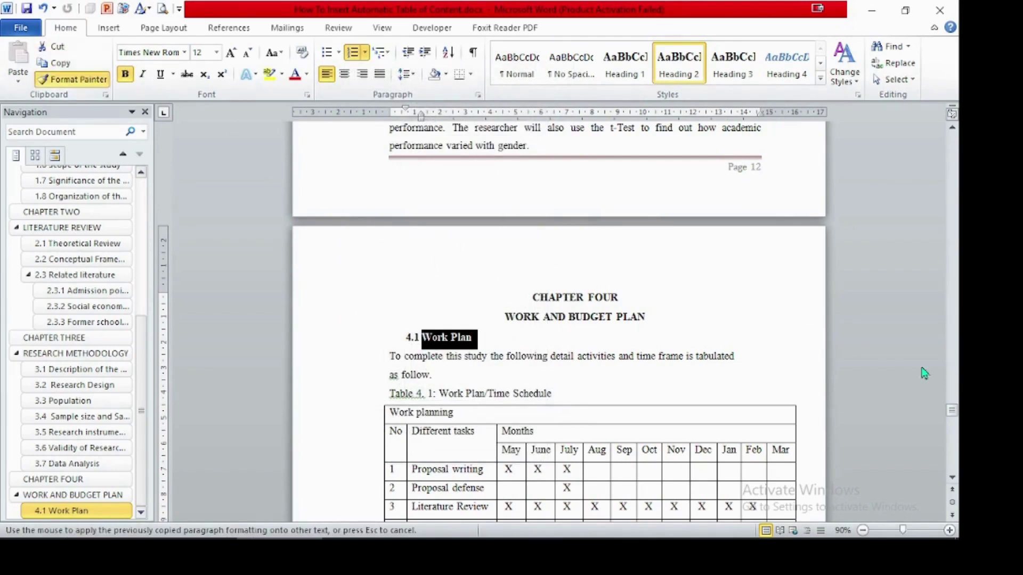
{"action": "left_click", "coordinate": [954, 459]}
{"action": "left_click", "coordinate": [953, 459]}
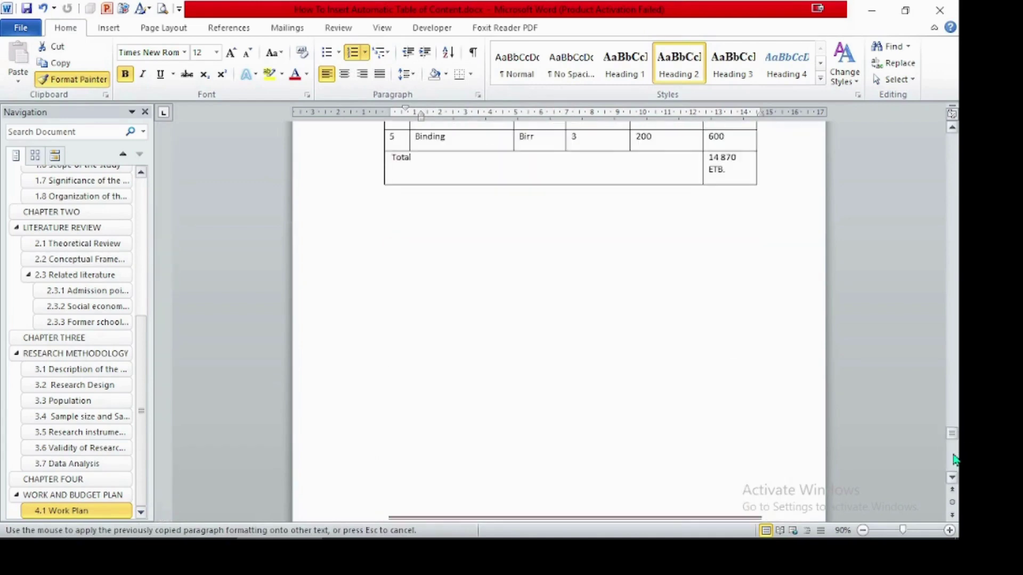
{"action": "left_click", "coordinate": [953, 418]}
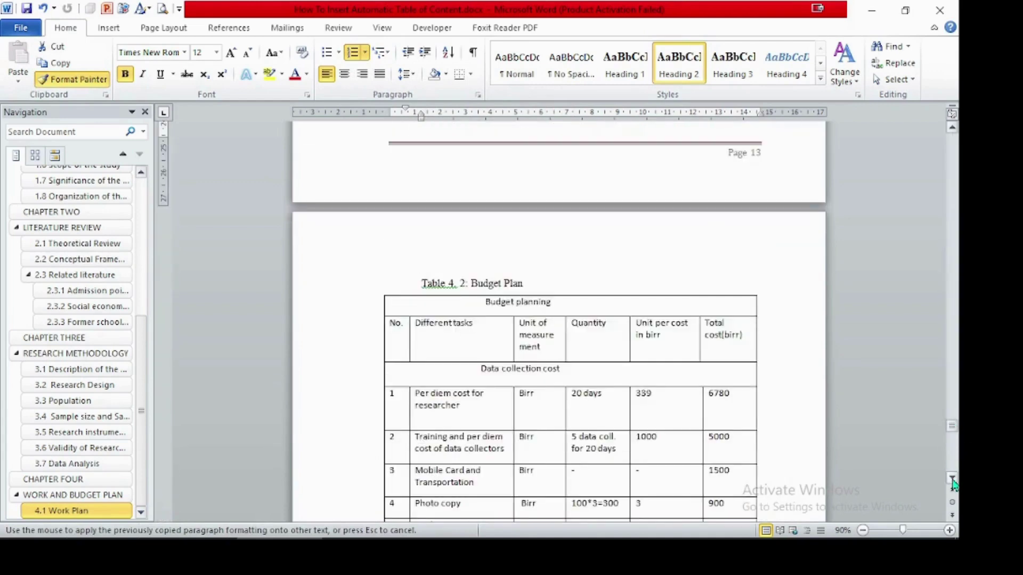
{"action": "scroll", "coordinate": [953, 482], "scroll_direction": "down", "scroll_amount": 5}
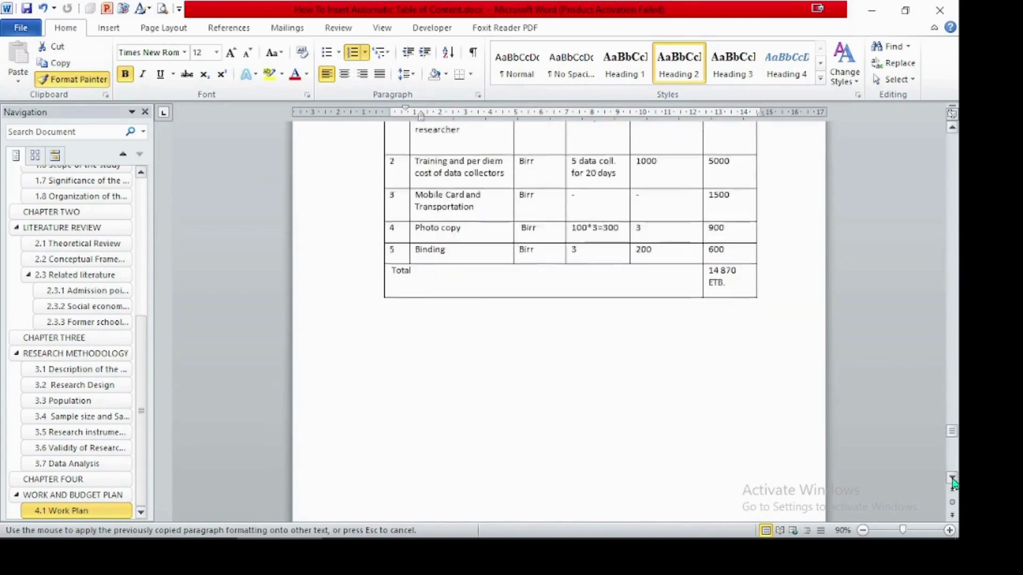
{"action": "scroll", "coordinate": [953, 482], "scroll_direction": "down", "scroll_amount": 10}
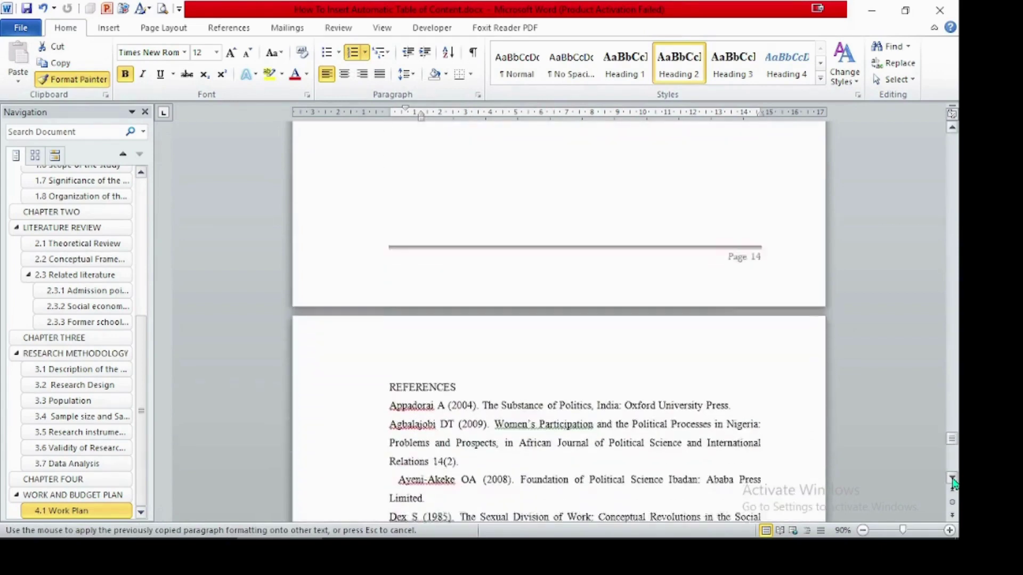
{"action": "scroll", "coordinate": [953, 482], "scroll_direction": "down", "scroll_amount": 3}
{"action": "scroll", "coordinate": [956, 358], "scroll_direction": "up", "scroll_amount": 15}
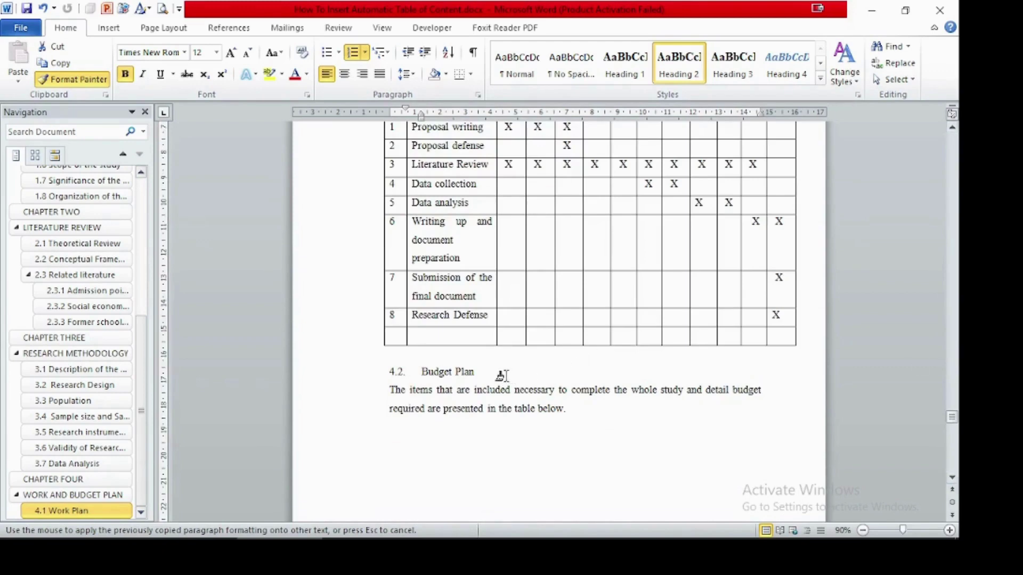
{"action": "left_click_drag", "start_coordinate": [499, 372], "coordinate": [327, 381]}
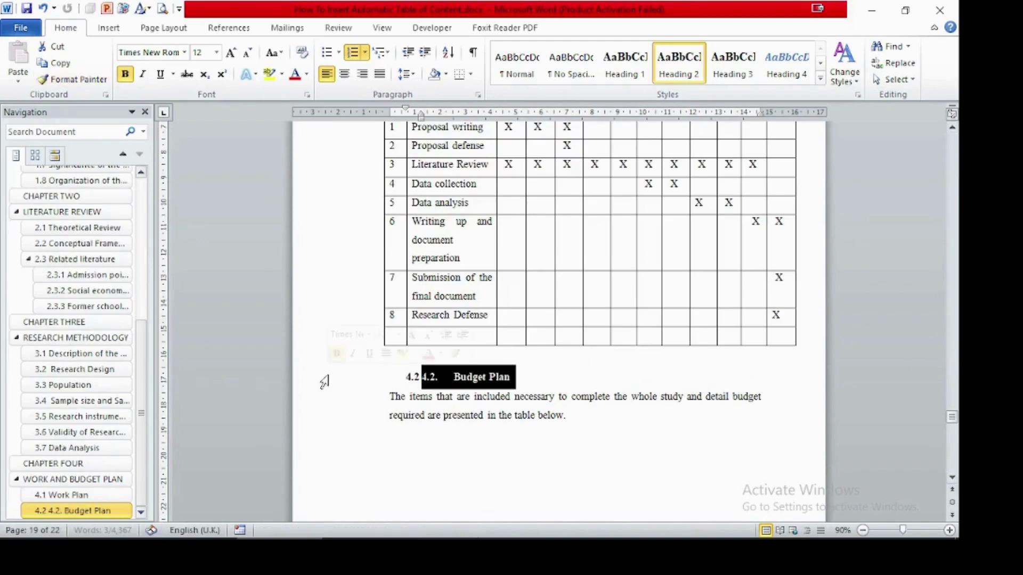
Step: Delete the manually typed 4.2. and the gap after it in front of Budget Plan
{"action": "left_click", "coordinate": [450, 377]}
{"action": "key", "text": "BackSpace"}
{"action": "key", "text": "BackSpace"}
{"action": "key", "text": "BackSpace"}
{"action": "key", "text": "BackSpace"}
{"action": "key", "text": "BackSpace"}
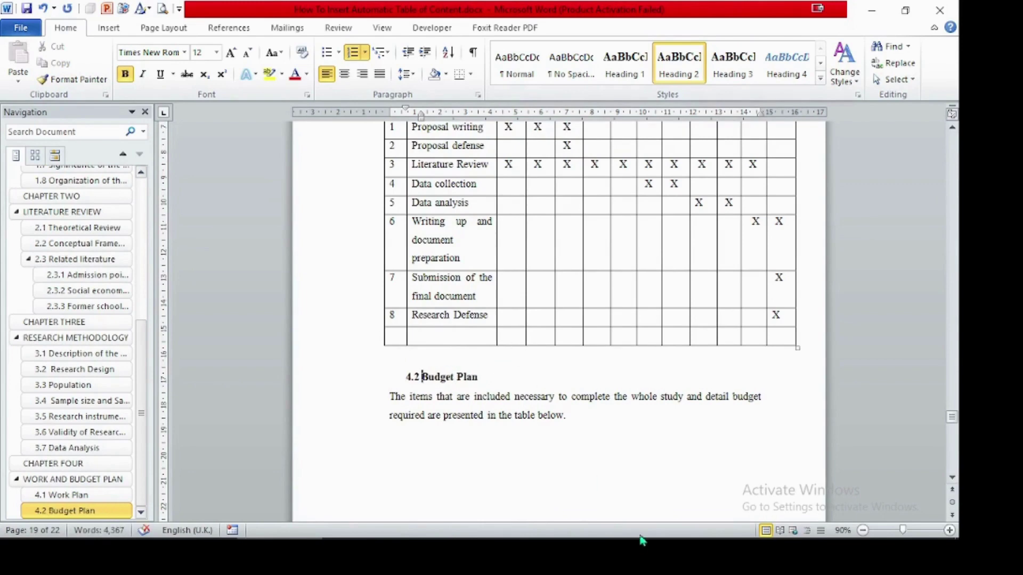
Step: Apply the Heading 1 style to the REFERENCES title after the budget table
{"action": "scroll", "coordinate": [686, 361], "scroll_direction": "down", "scroll_amount": 6}
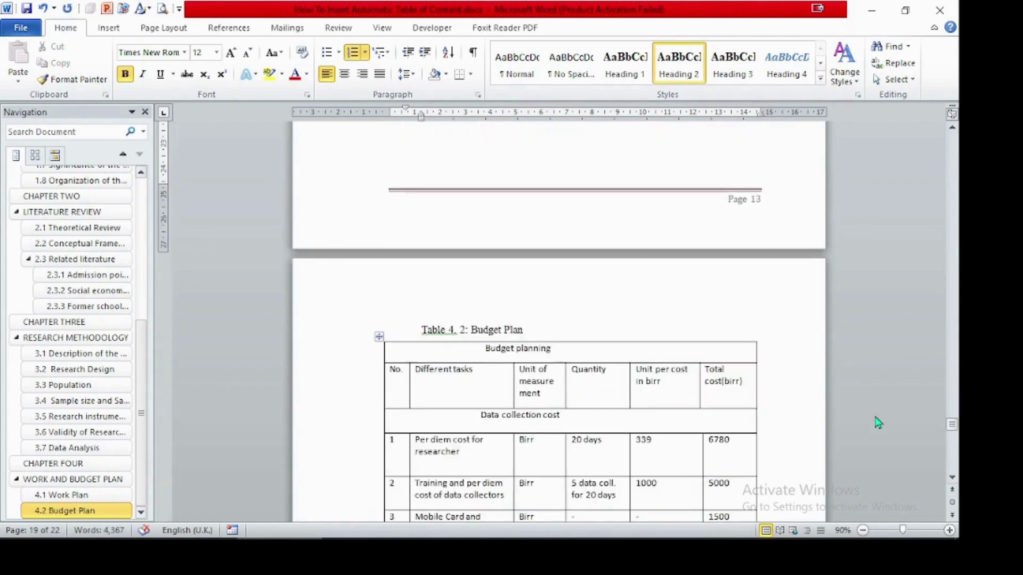
{"action": "scroll", "coordinate": [952, 469], "scroll_direction": "down", "scroll_amount": 15}
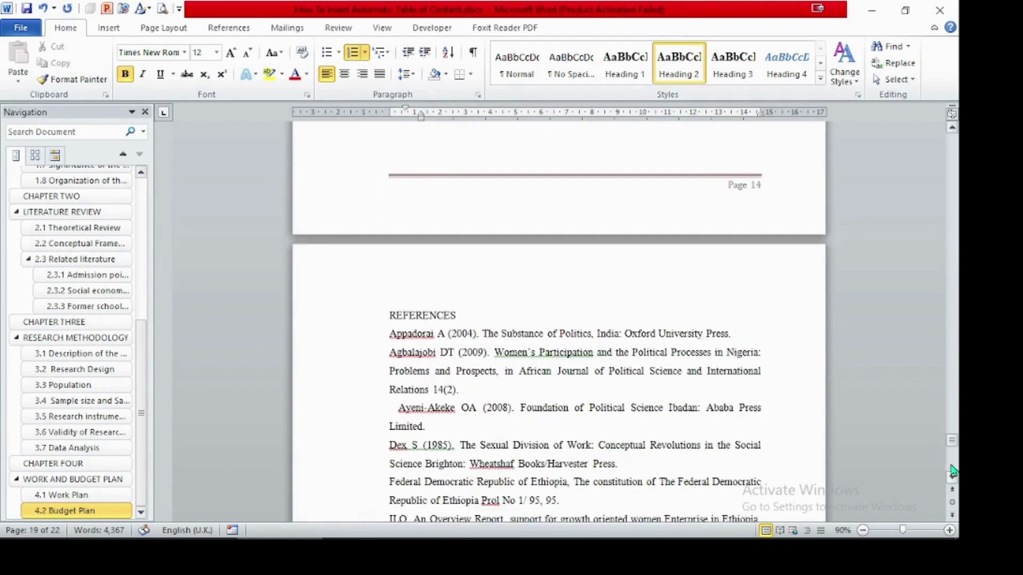
{"action": "key", "text": "shift+Home"}
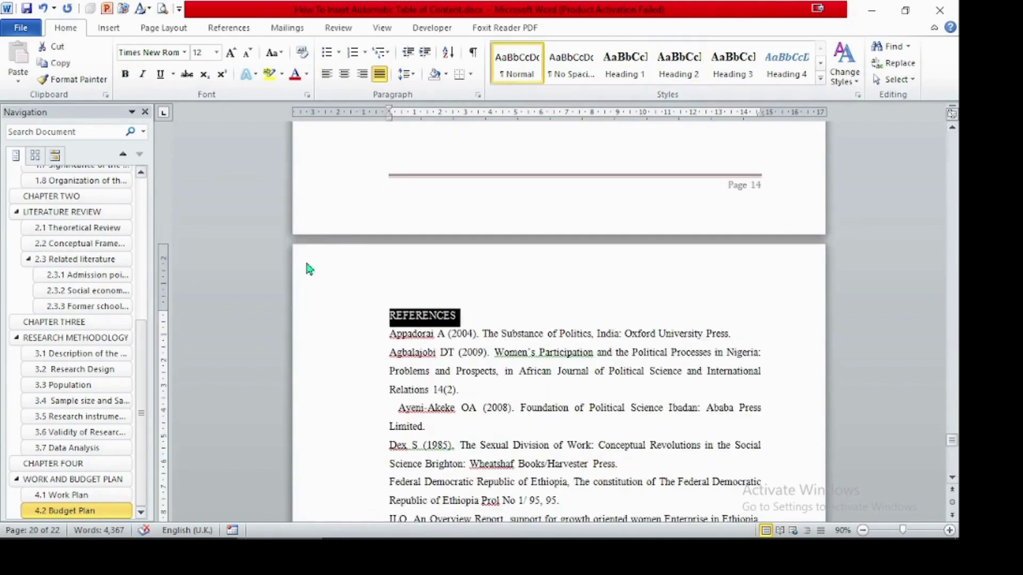
{"action": "left_click", "coordinate": [618, 71]}
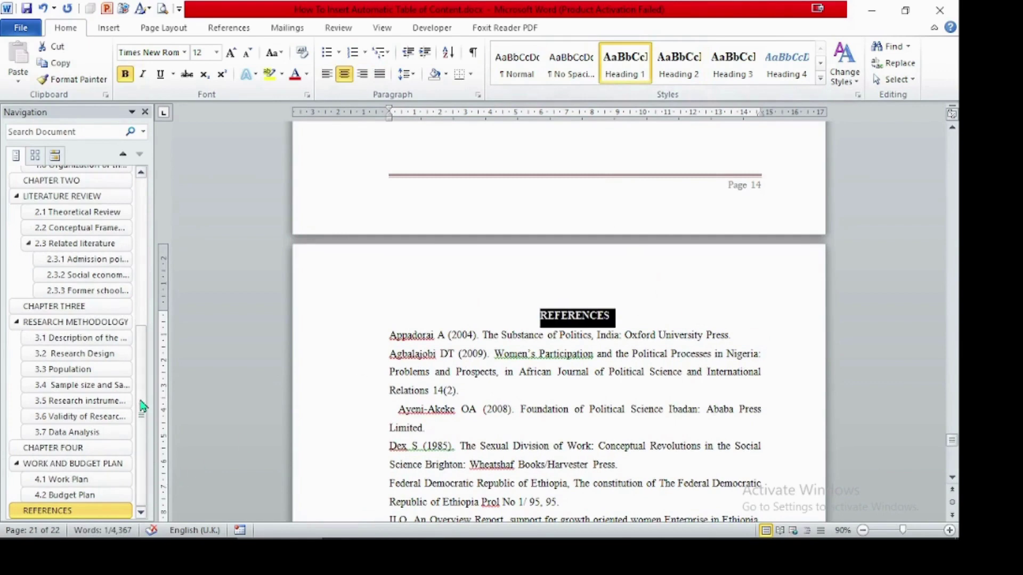
Step: Check the document's heading outline from the title page through REFERENCES, and save the document
{"action": "left_click_drag", "start_coordinate": [143, 406], "coordinate": [138, 233]}
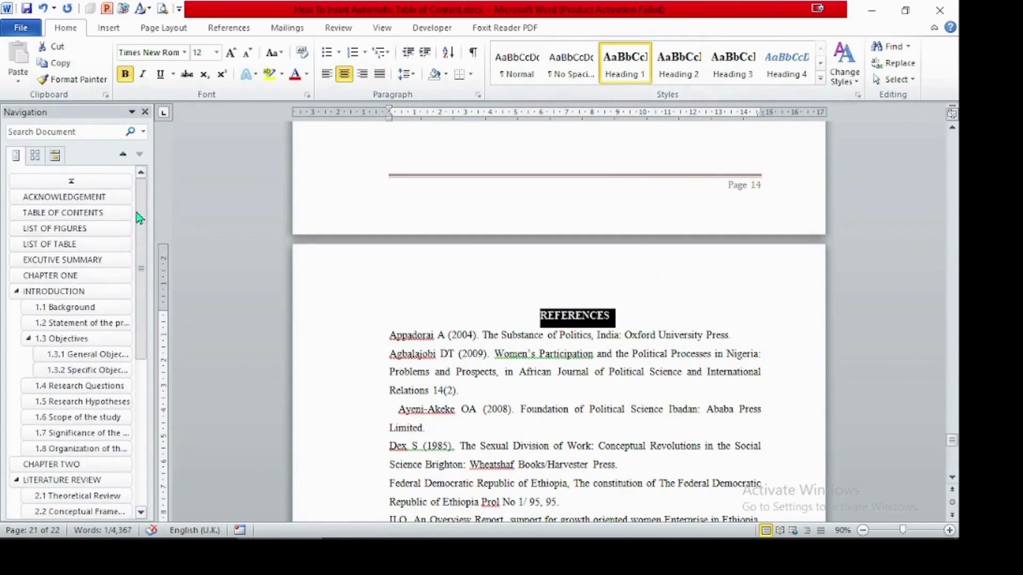
{"action": "left_click", "coordinate": [62, 183]}
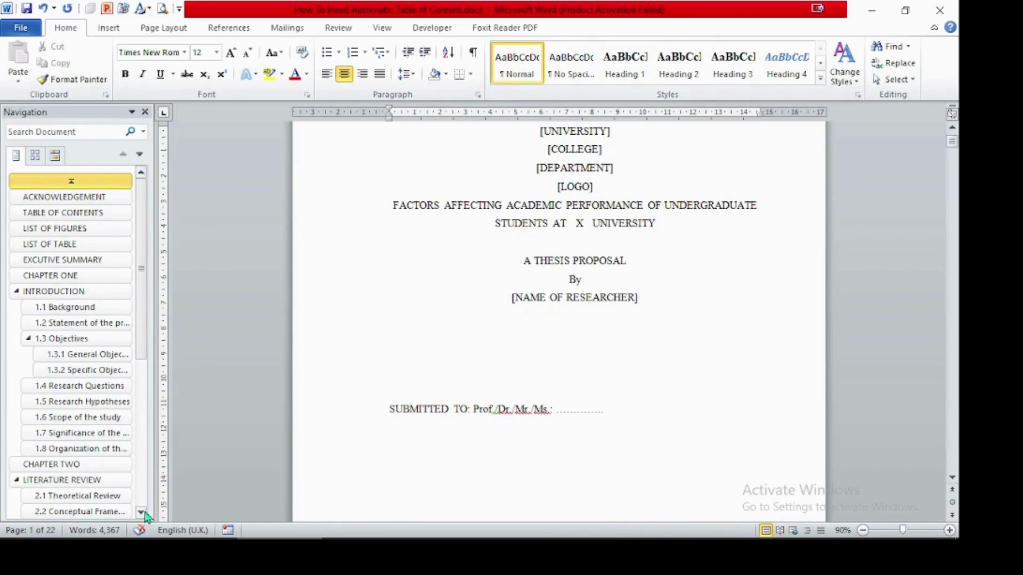
{"action": "scroll", "coordinate": [145, 516], "scroll_direction": "down", "scroll_amount": 6}
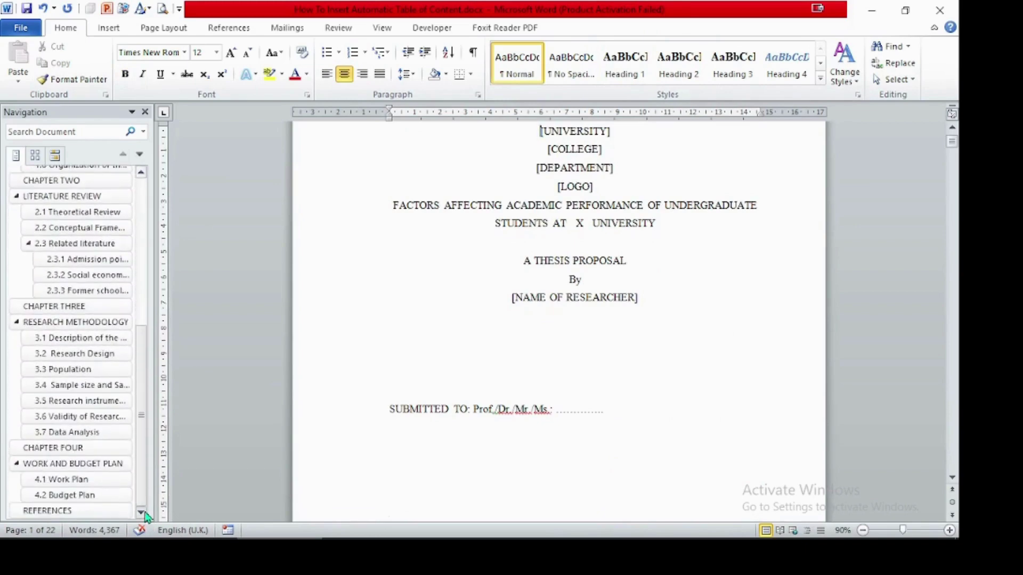
{"action": "left_click", "coordinate": [26, 8]}
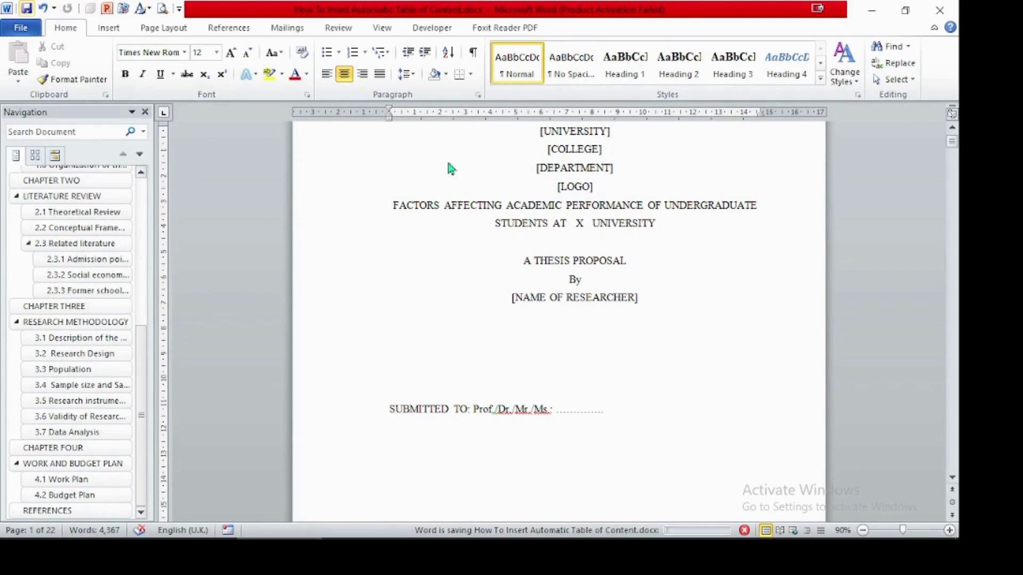
Step: Insert the built-in Automatic Table 1 table of contents on the empty line under the TABLE OF CONTENTS title
{"action": "left_click", "coordinate": [952, 479]}
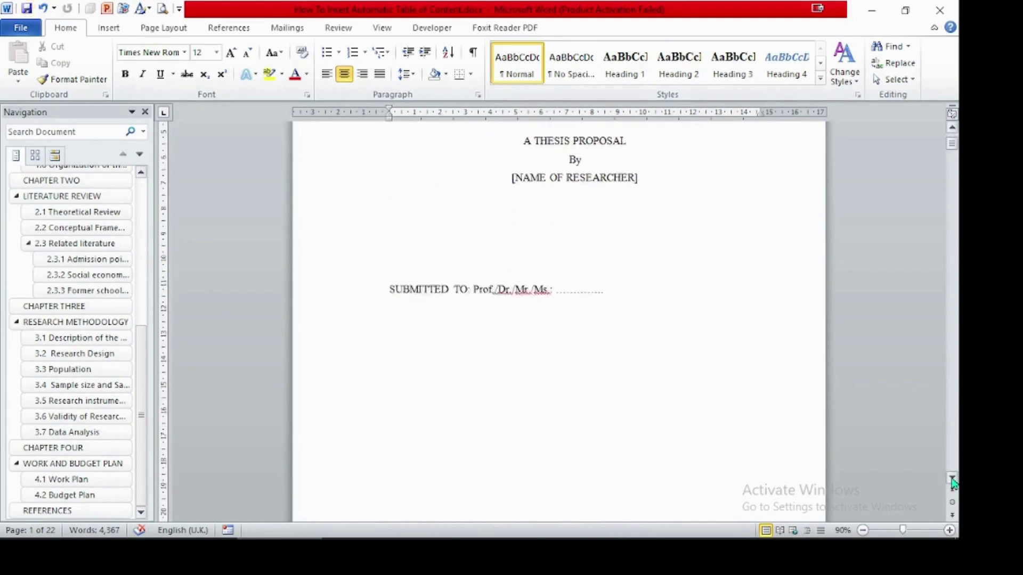
{"action": "left_click_drag", "start_coordinate": [953, 480], "coordinate": [953, 482]}
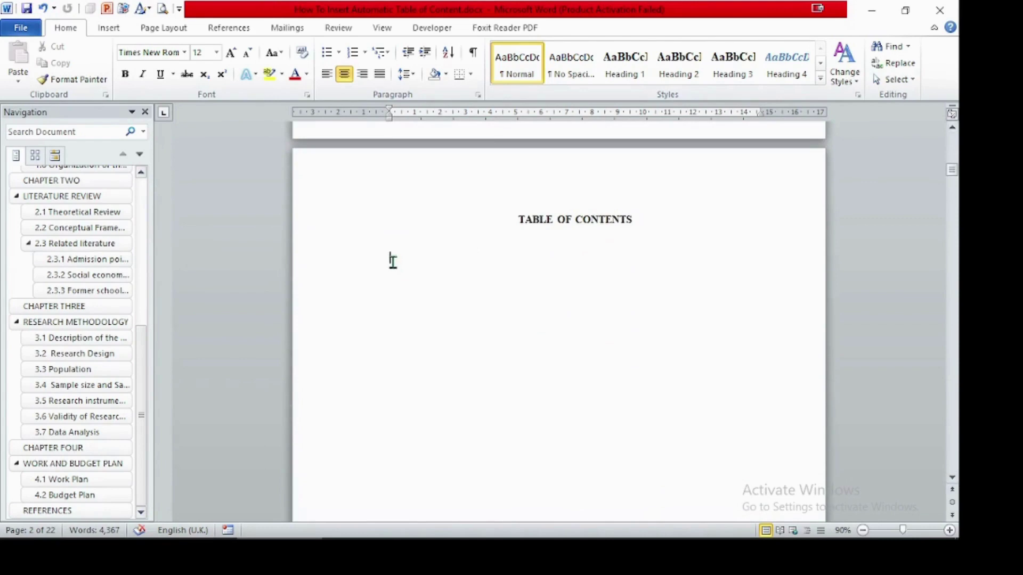
{"action": "left_click", "coordinate": [392, 261]}
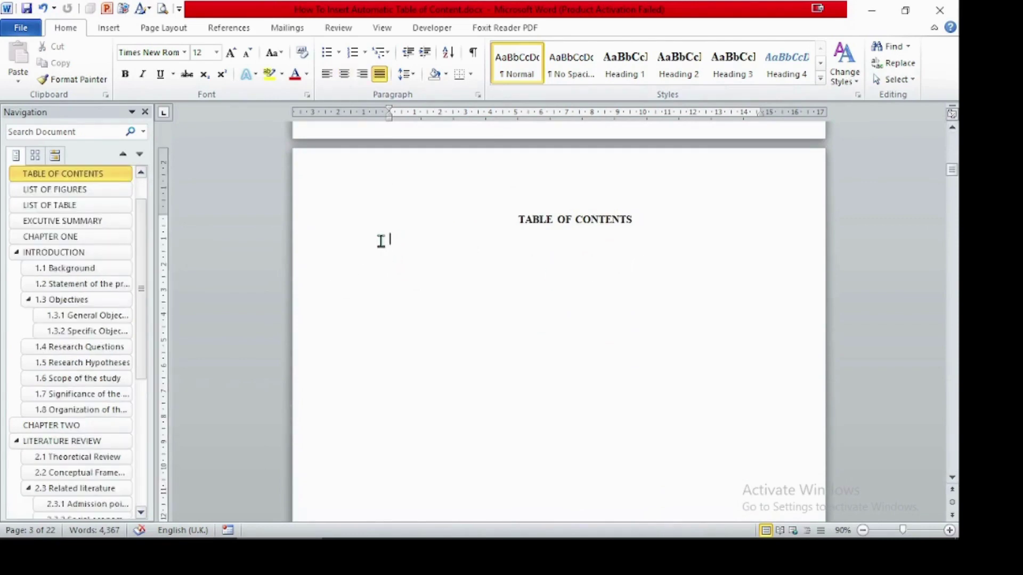
{"action": "double_click", "coordinate": [161, 30]}
{"action": "double_click", "coordinate": [161, 30]}
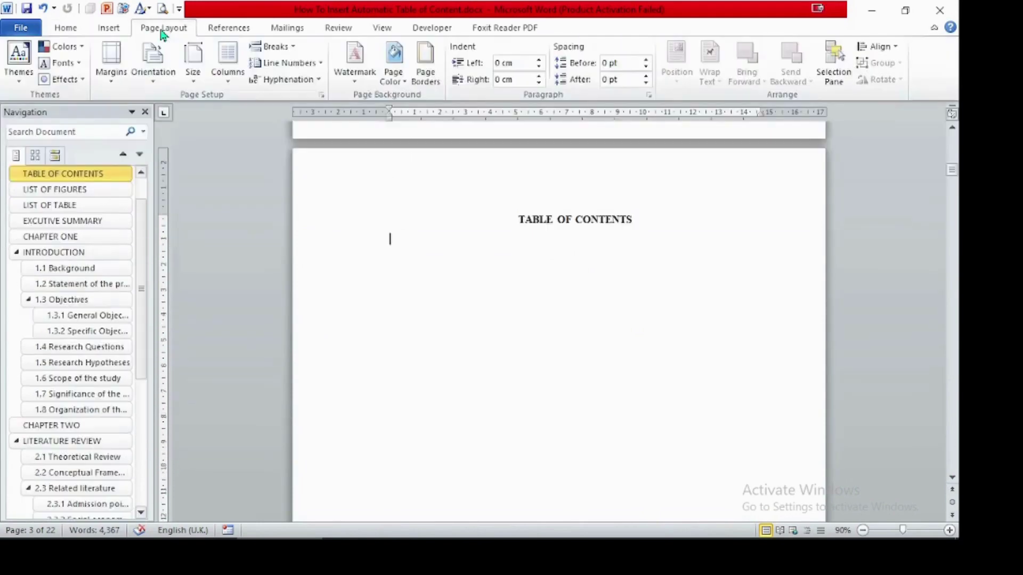
{"action": "left_click", "coordinate": [226, 32]}
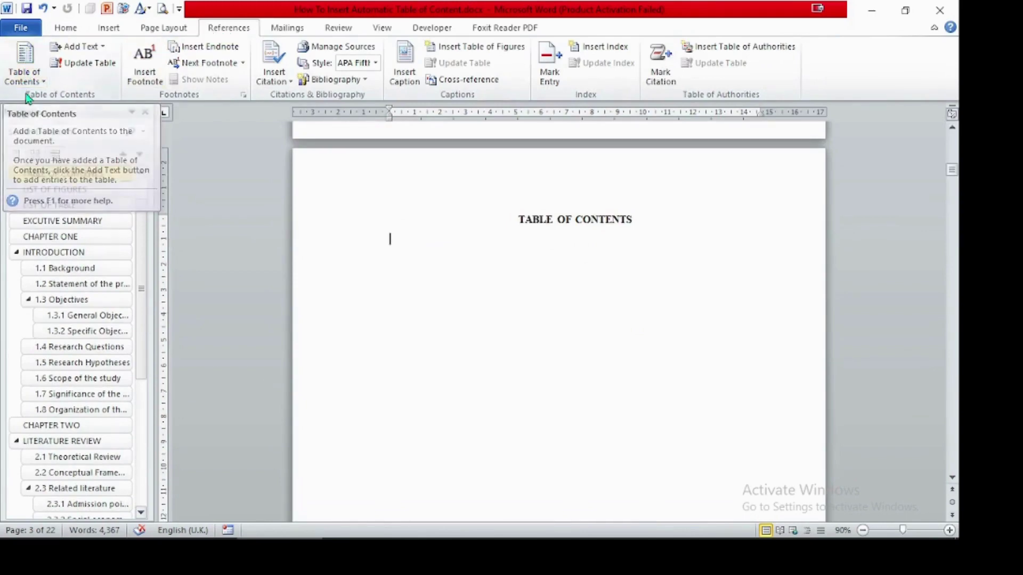
{"action": "left_click", "coordinate": [30, 72]}
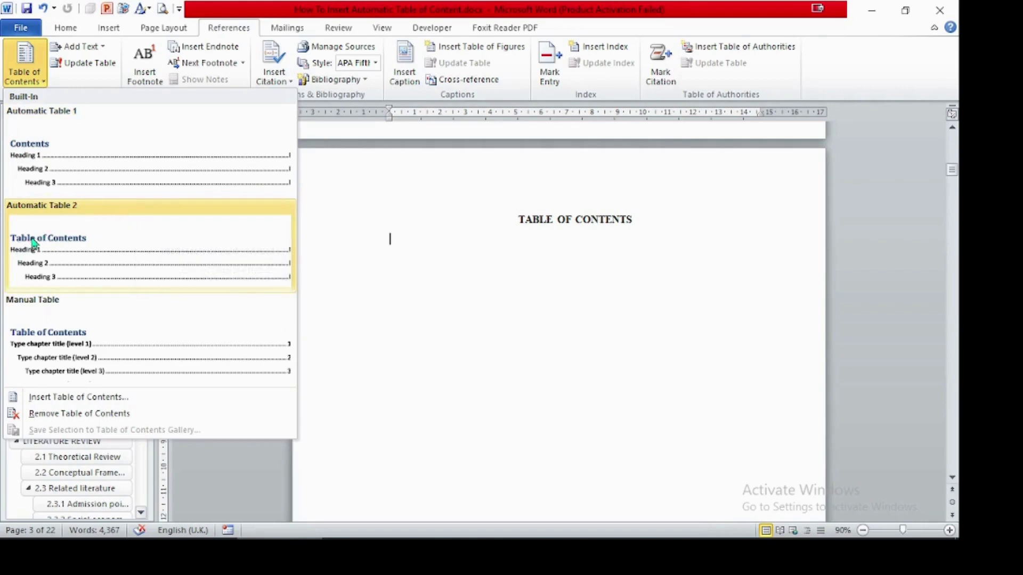
{"action": "left_click", "coordinate": [98, 172]}
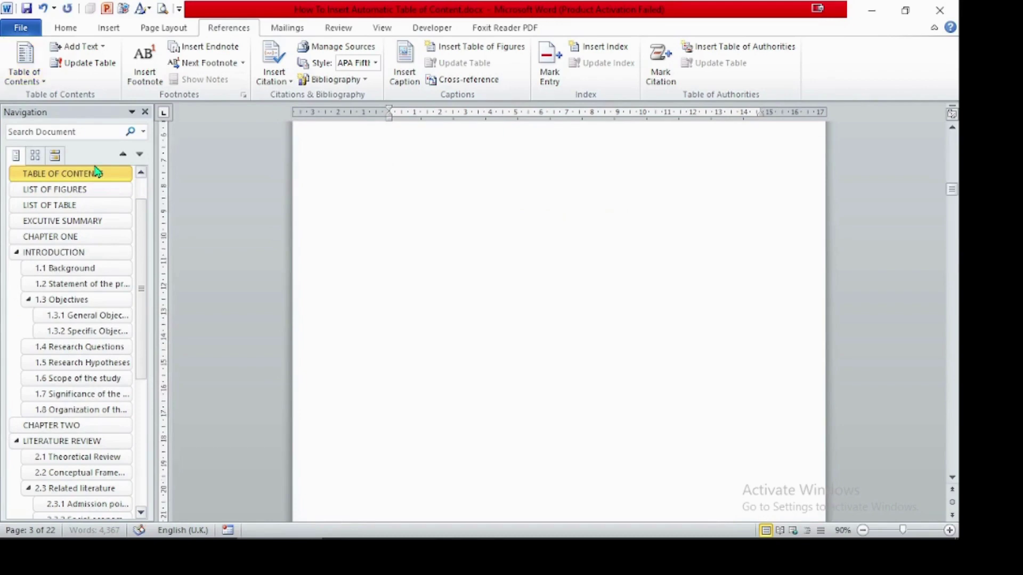
Step: Set the whole inserted table of contents, from its Contents heading through REFERENCES, to Times New Roman, size 12
{"action": "left_click", "coordinate": [952, 129]}
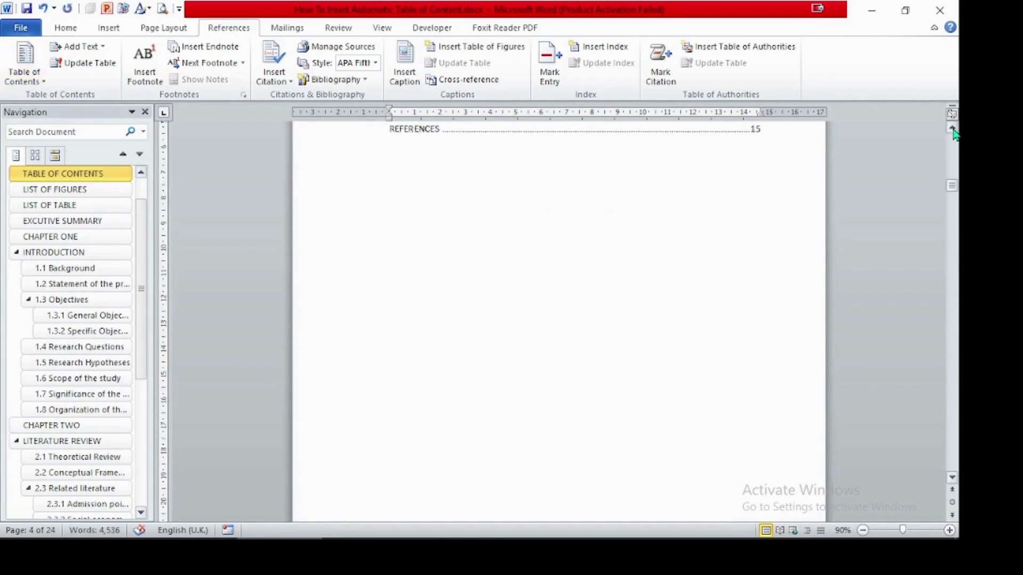
{"action": "left_click_drag", "start_coordinate": [953, 129], "coordinate": [953, 129]}
{"action": "left_click", "coordinate": [376, 354]}
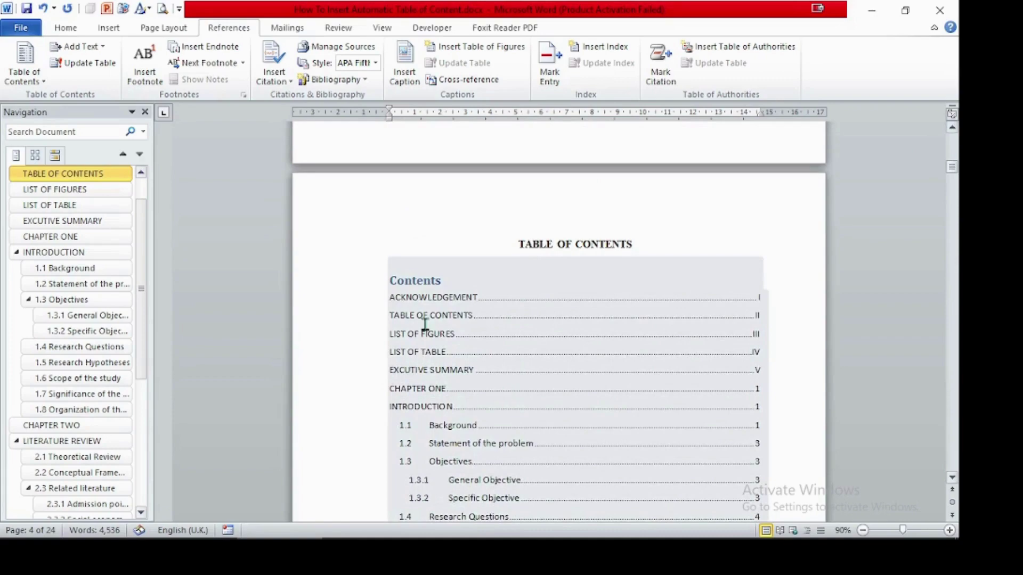
{"action": "left_click", "coordinate": [412, 308]}
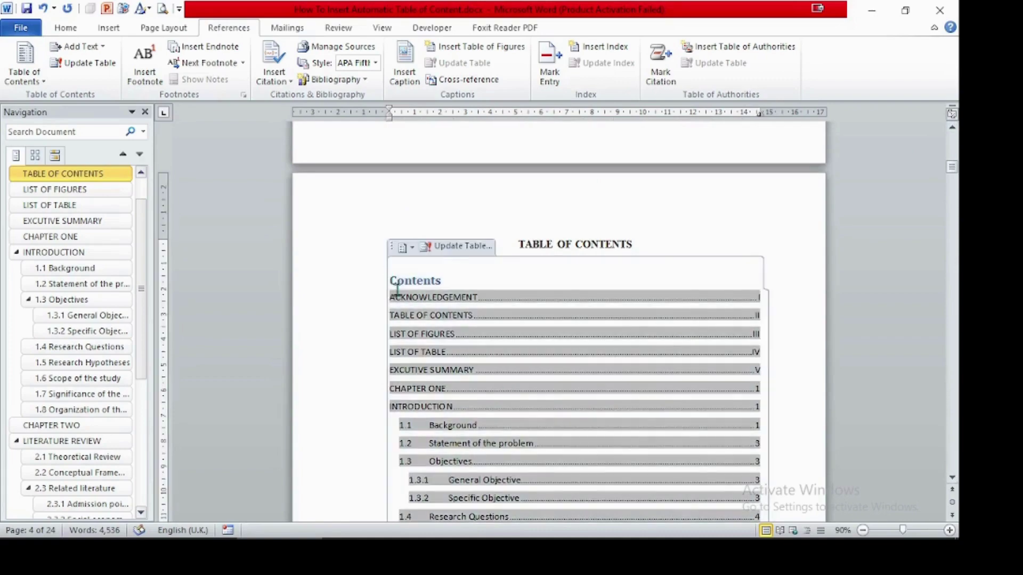
{"action": "left_click_drag", "start_coordinate": [393, 279], "coordinate": [497, 369]}
{"action": "left_click_drag", "start_coordinate": [567, 518], "coordinate": [571, 538]}
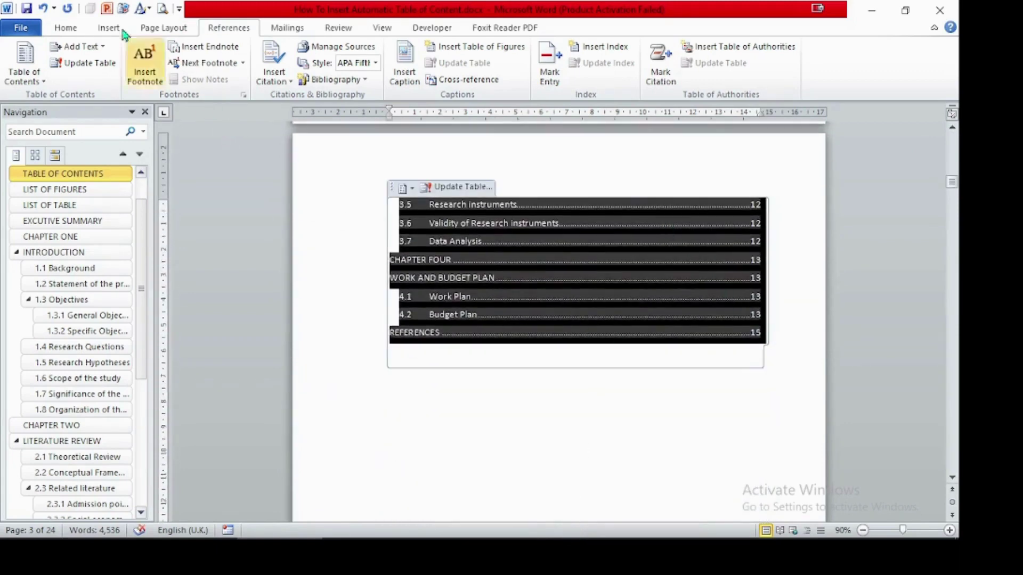
{"action": "left_click", "coordinate": [65, 31]}
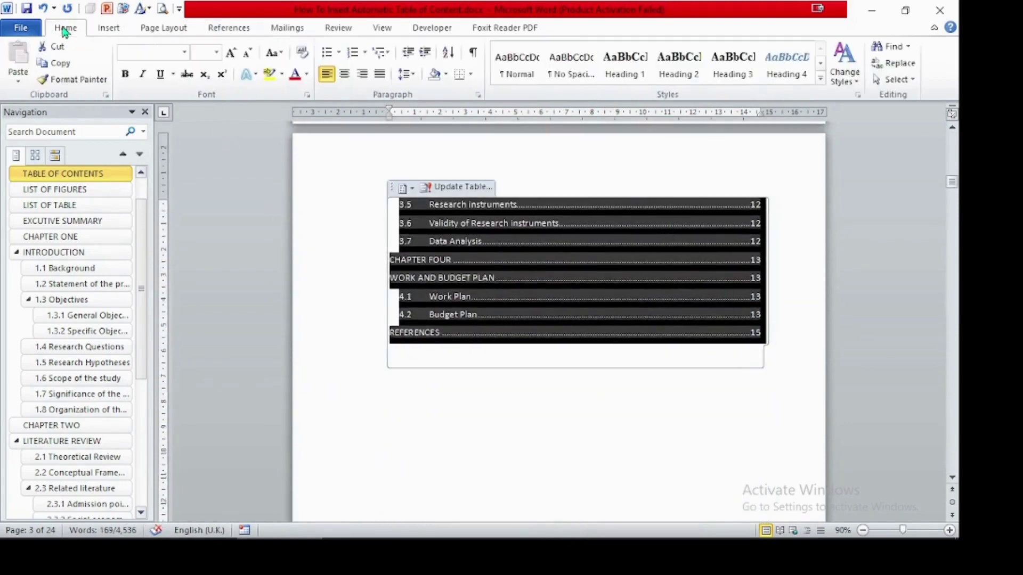
{"action": "left_click", "coordinate": [184, 55]}
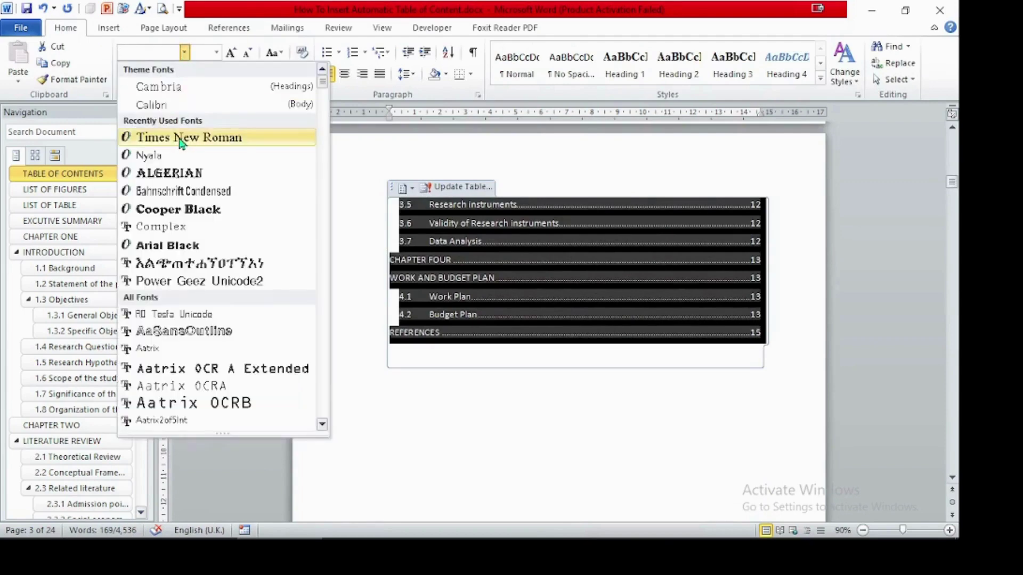
{"action": "left_click", "coordinate": [152, 137]}
{"action": "left_click", "coordinate": [217, 52]}
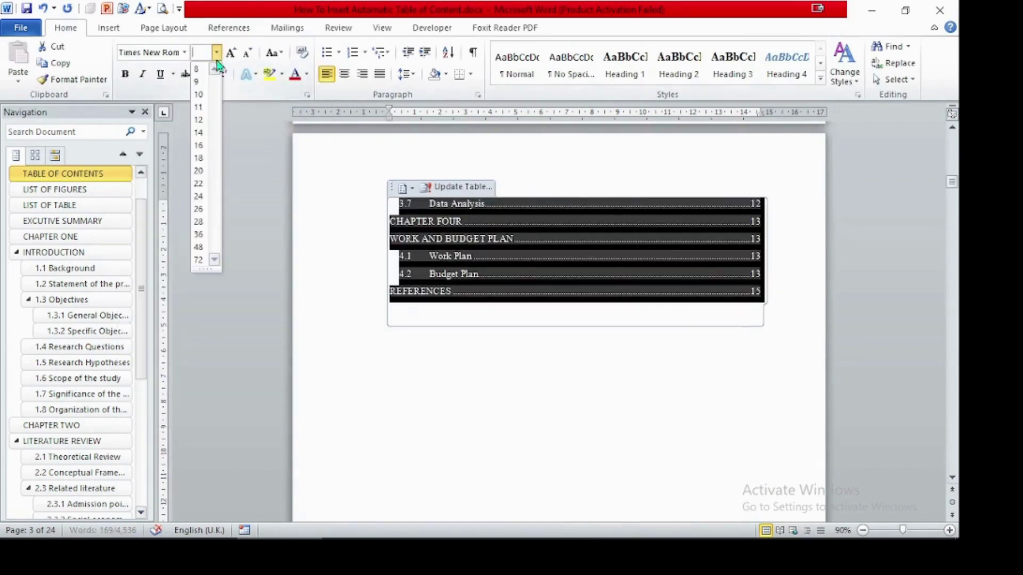
{"action": "left_click", "coordinate": [198, 119]}
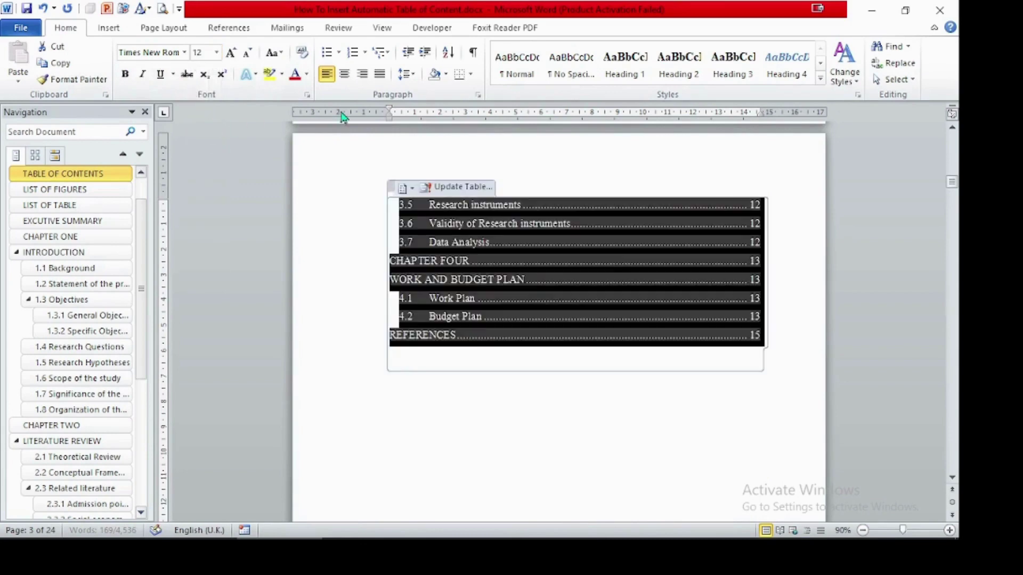
Step: Justify the selected table of contents with 1.5 line spacing and no space before its paragraphs
{"action": "left_click", "coordinate": [380, 74]}
{"action": "left_click", "coordinate": [406, 74]}
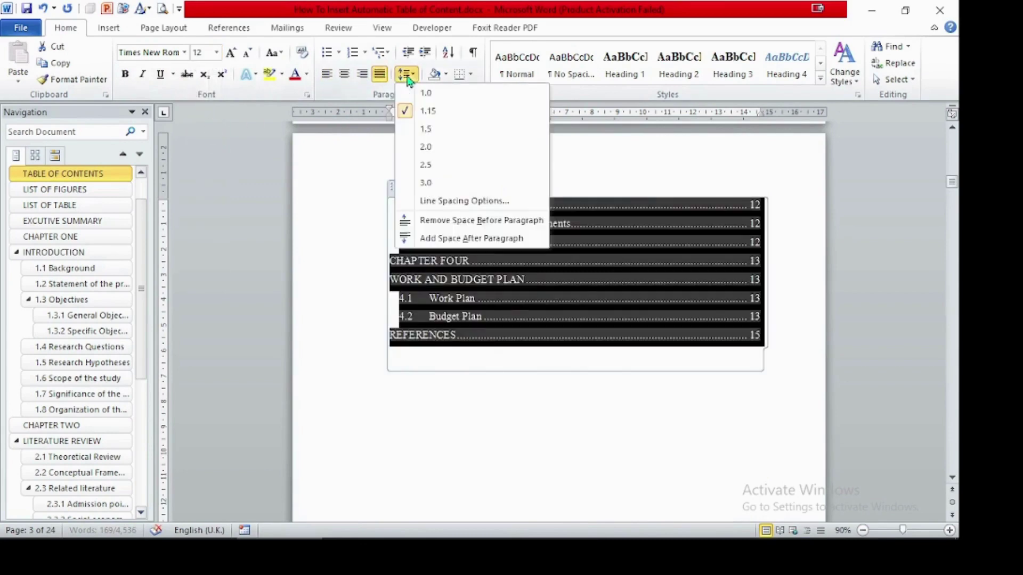
{"action": "left_click", "coordinate": [429, 130]}
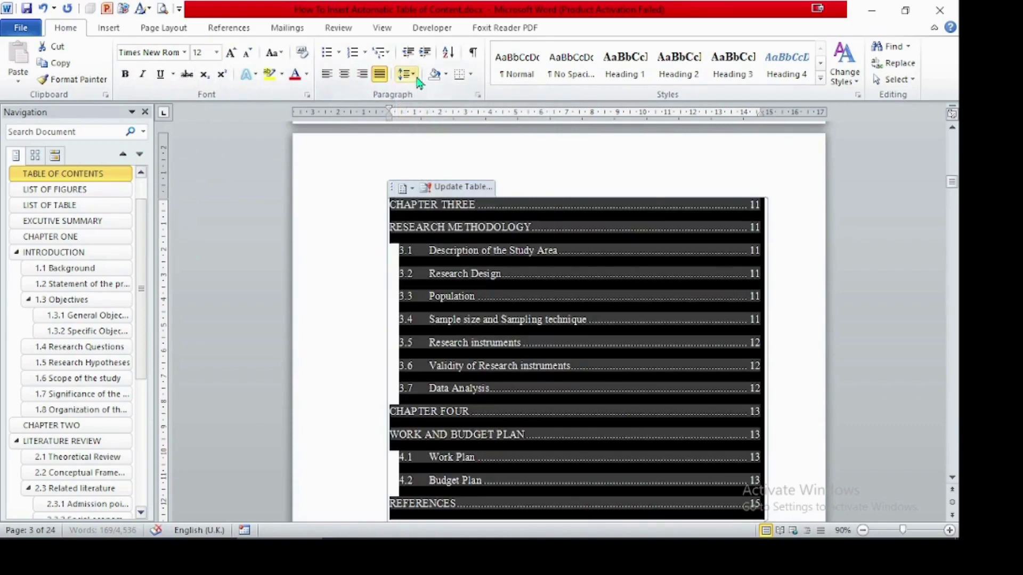
{"action": "left_click", "coordinate": [405, 74]}
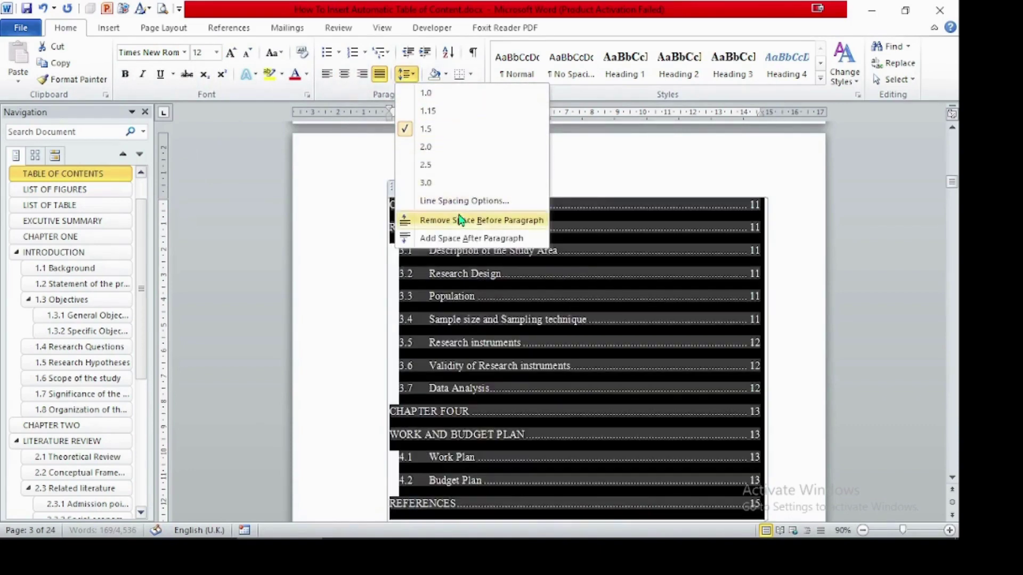
{"action": "left_click", "coordinate": [460, 220]}
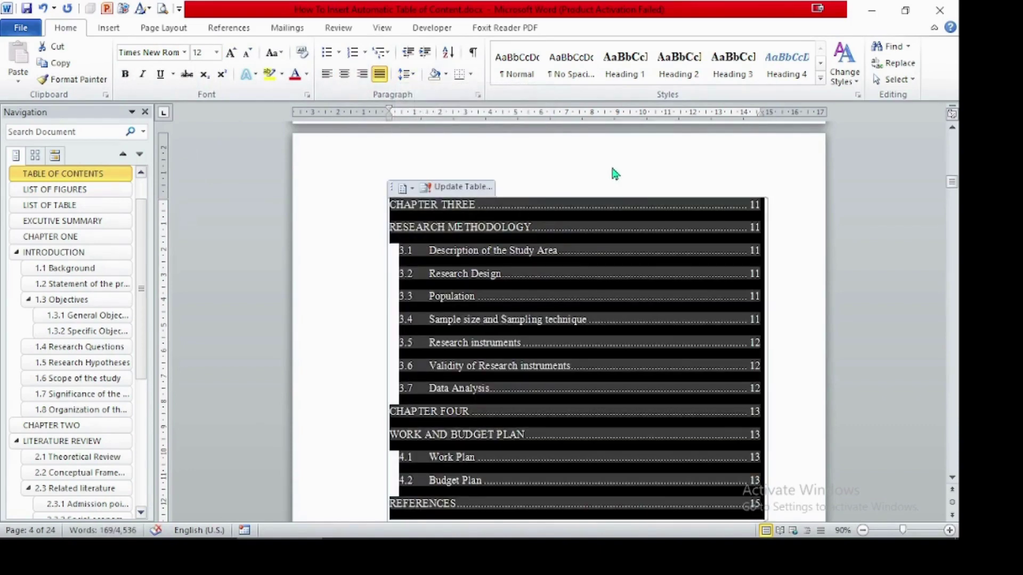
{"action": "left_click", "coordinate": [798, 259]}
Step: Examine the formatted table of contents from its title through the REFERENCES entry, checking the numbering, levels and page numbers
{"action": "left_click", "coordinate": [952, 129]}
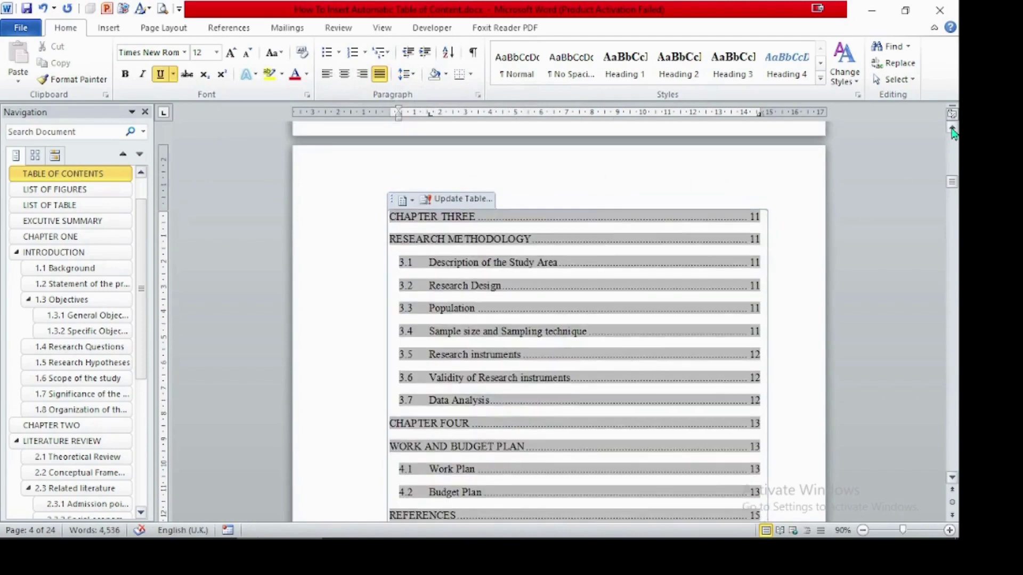
{"action": "scroll", "coordinate": [952, 131], "scroll_direction": "up", "scroll_amount": 10}
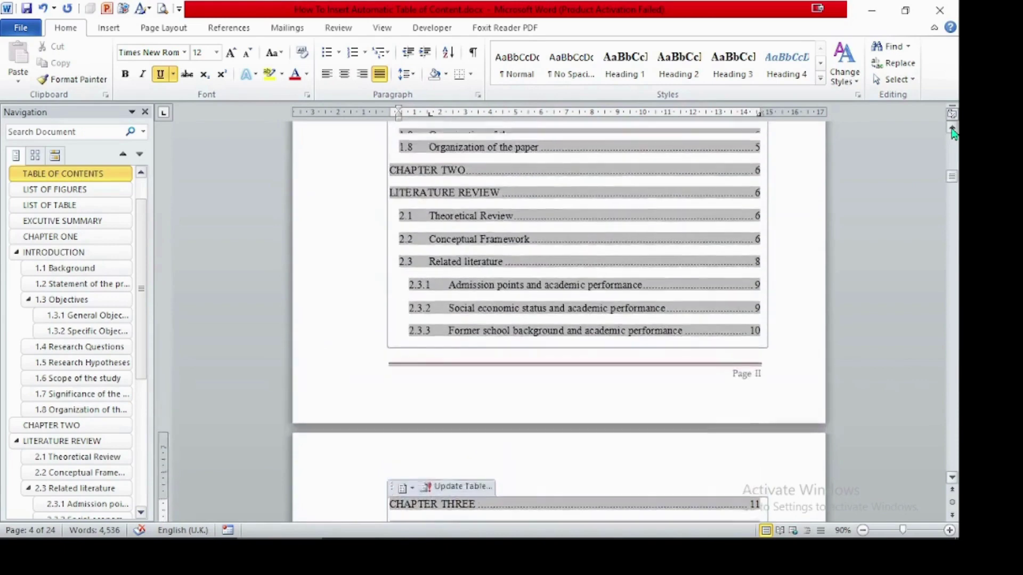
{"action": "scroll", "coordinate": [952, 131], "scroll_direction": "up", "scroll_amount": 12}
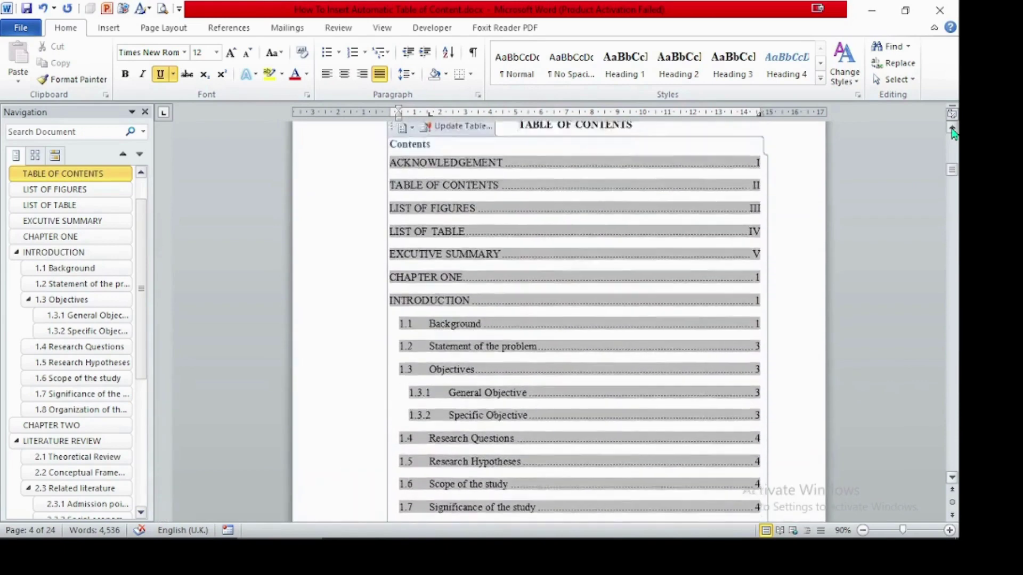
{"action": "scroll", "coordinate": [951, 131], "scroll_direction": "up", "scroll_amount": 5}
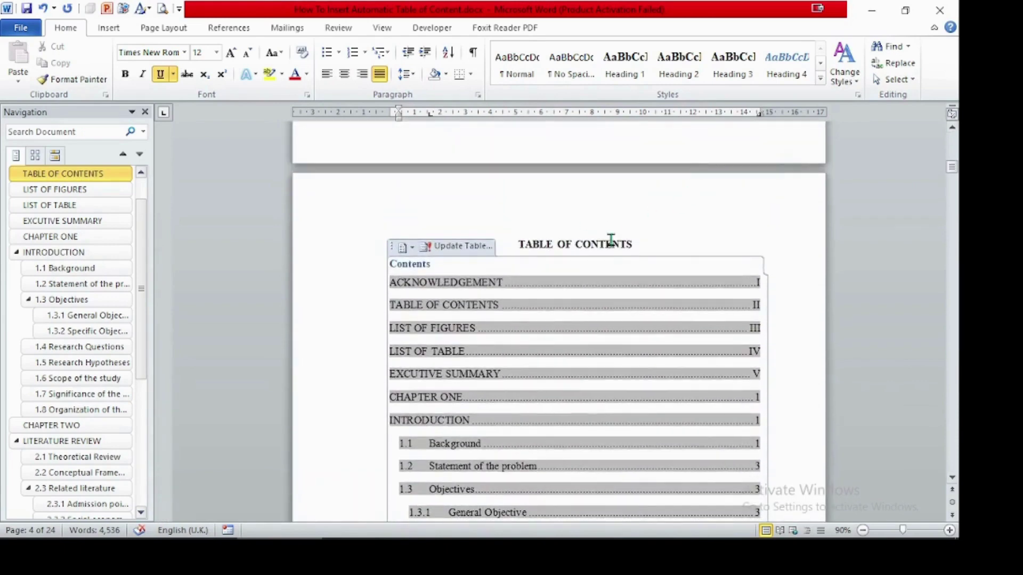
{"action": "left_click", "coordinate": [612, 243]}
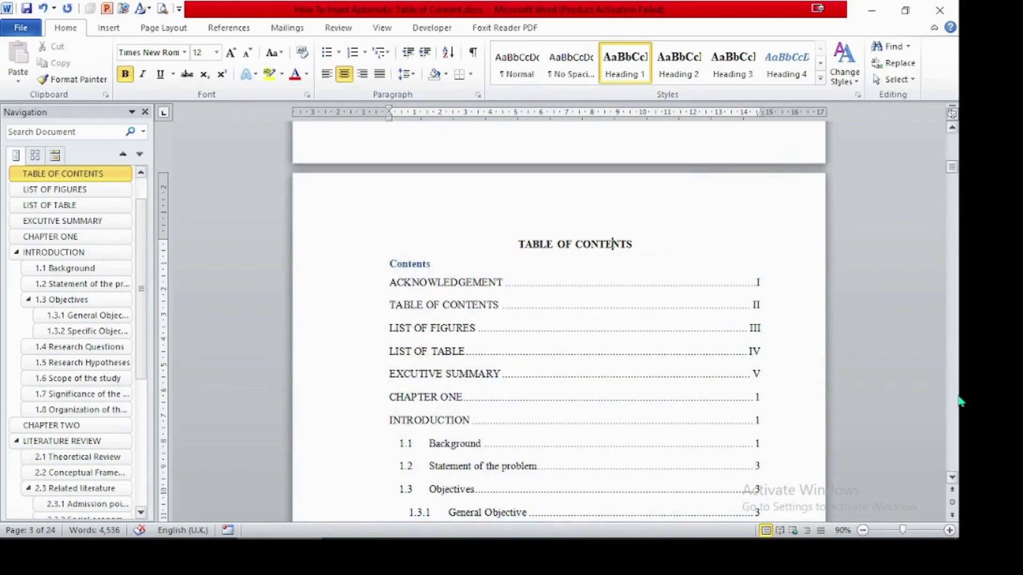
{"action": "left_click", "coordinate": [953, 477]}
{"action": "scroll", "coordinate": [955, 485], "scroll_direction": "down", "scroll_amount": 8}
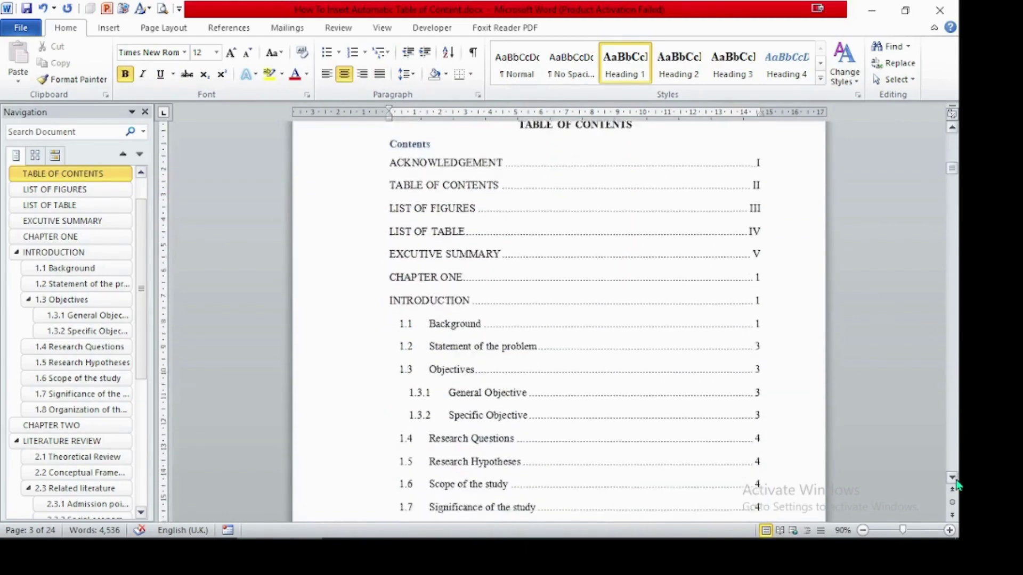
{"action": "scroll", "coordinate": [955, 484], "scroll_direction": "down", "scroll_amount": 8}
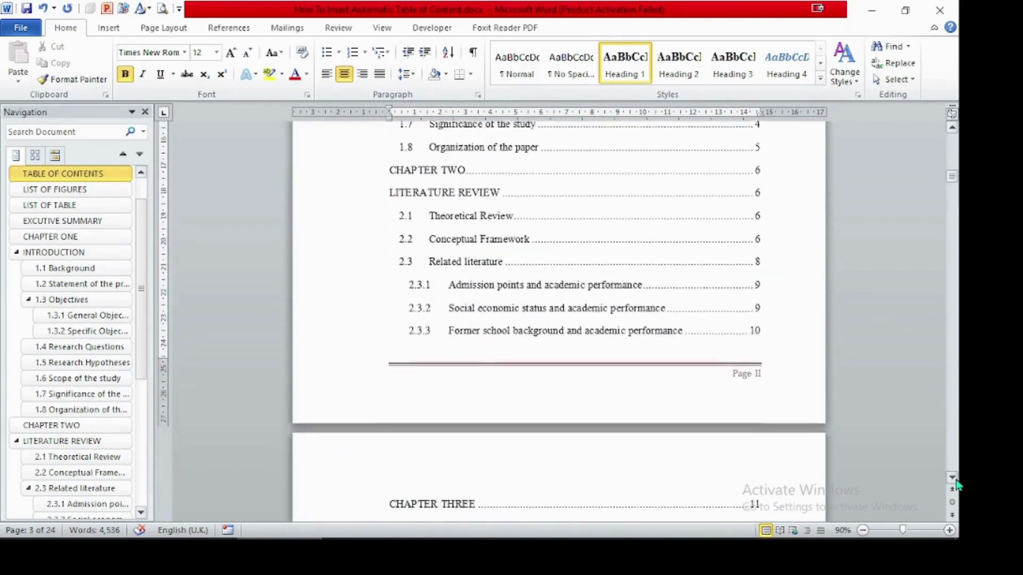
{"action": "scroll", "coordinate": [956, 485], "scroll_direction": "down", "scroll_amount": 8}
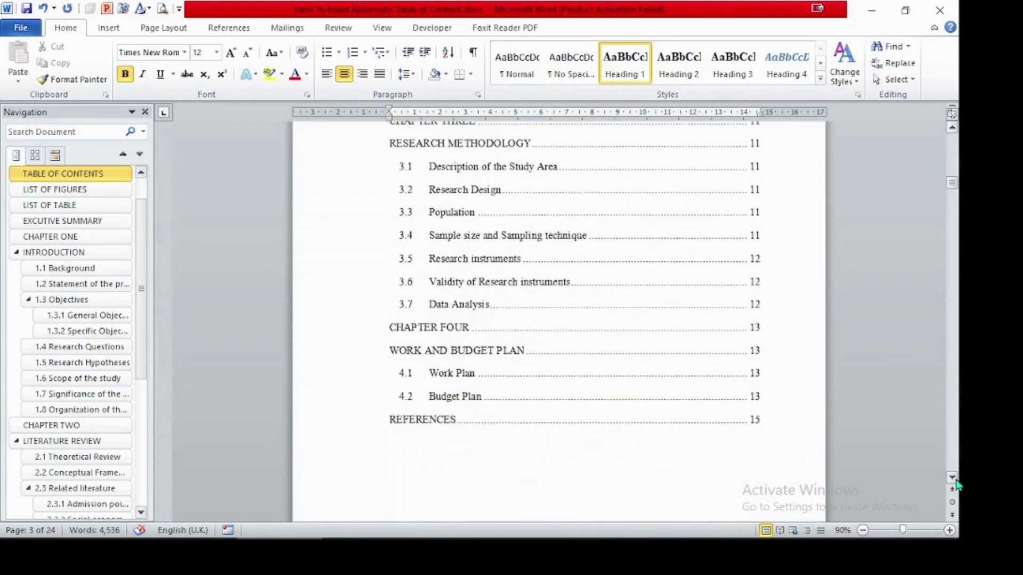
{"action": "scroll", "coordinate": [956, 485], "scroll_direction": "down", "scroll_amount": 3}
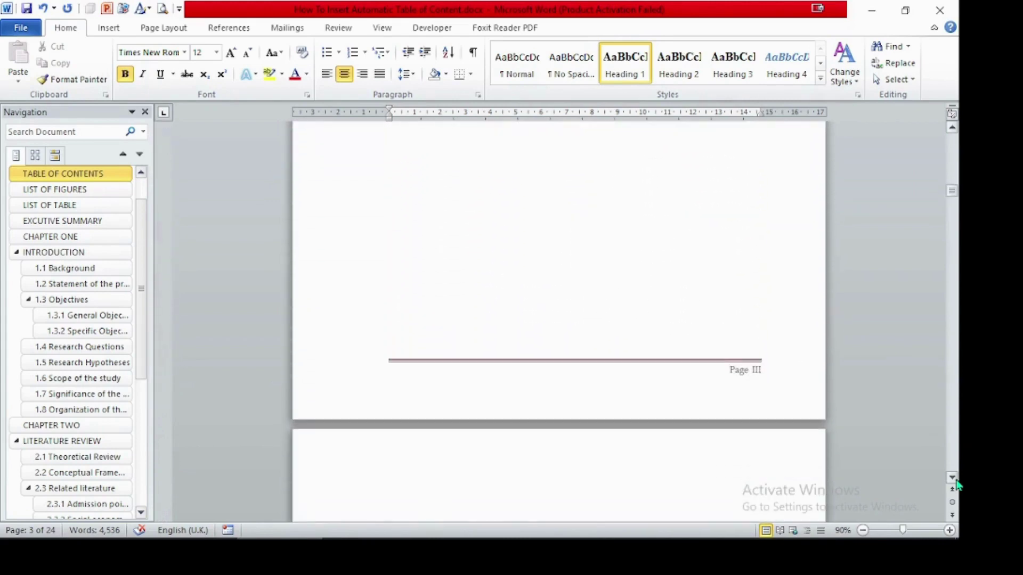